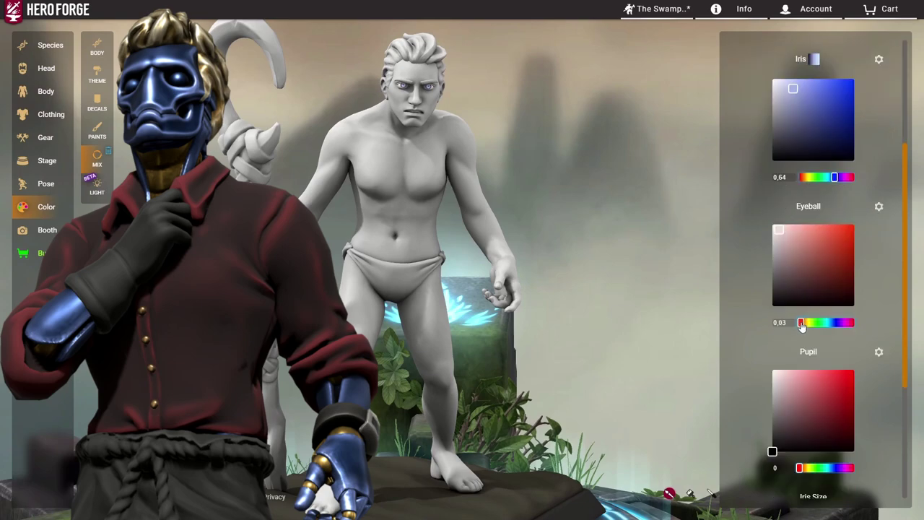
Adjust the figure's eye colours and browse the over-layer chest clothing.
scroll(590, 192, up, 3)
click(800, 267)
scroll(803, 274, down, 3)
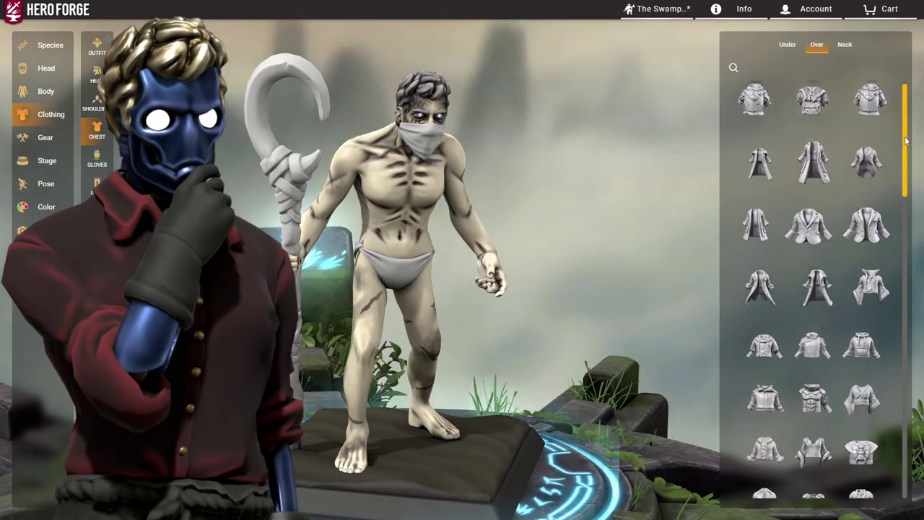
scroll(893, 390, down, 5)
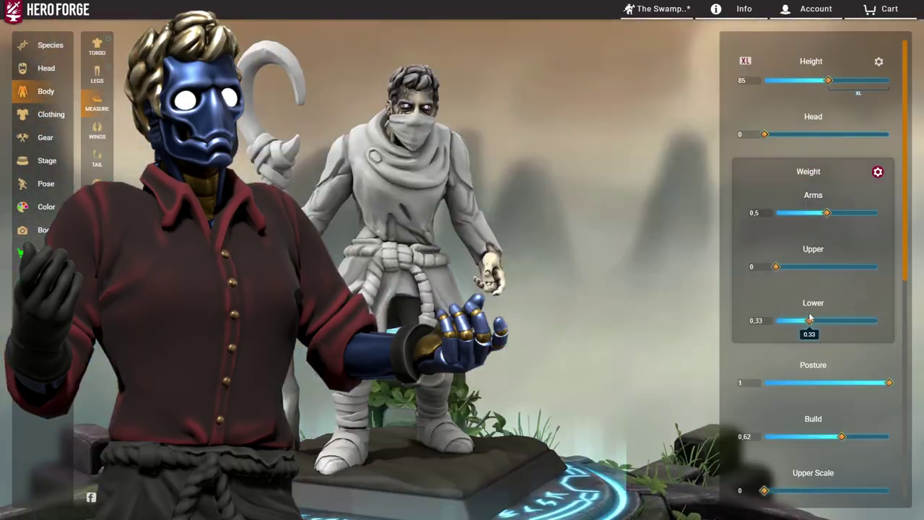
Increase the figure's lower-body weight in the body measurements.
drag(810, 318, 827, 319)
drag(462, 245, 436, 264)
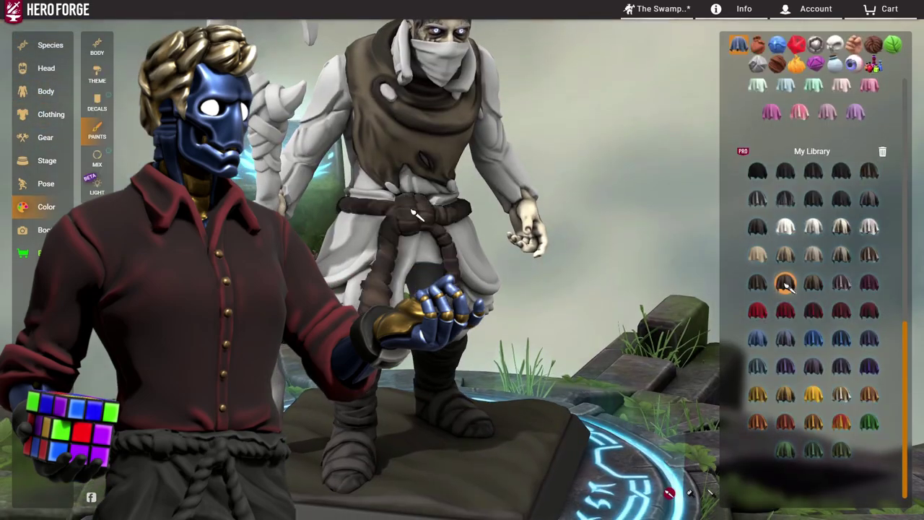
Choose a dark fabric paint from My Library for the figure's clothing.
mouse_move(413, 214)
mouse_down()
mouse_move(594, 260)
mouse_move(614, 248)
mouse_move(611, 210)
mouse_up()
click(758, 227)
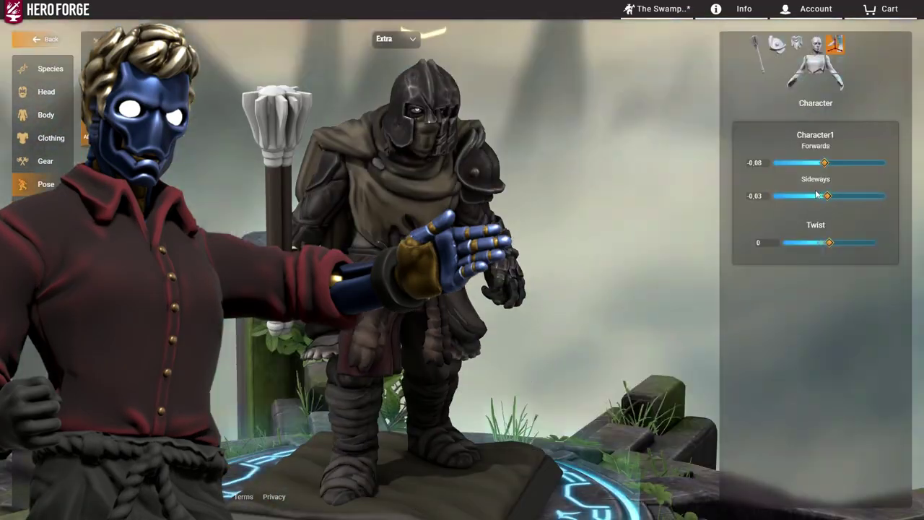
Set the whole character's forwards lean to -0.31 and shift its sideways lean slightly further negative.
drag(825, 163, 822, 163)
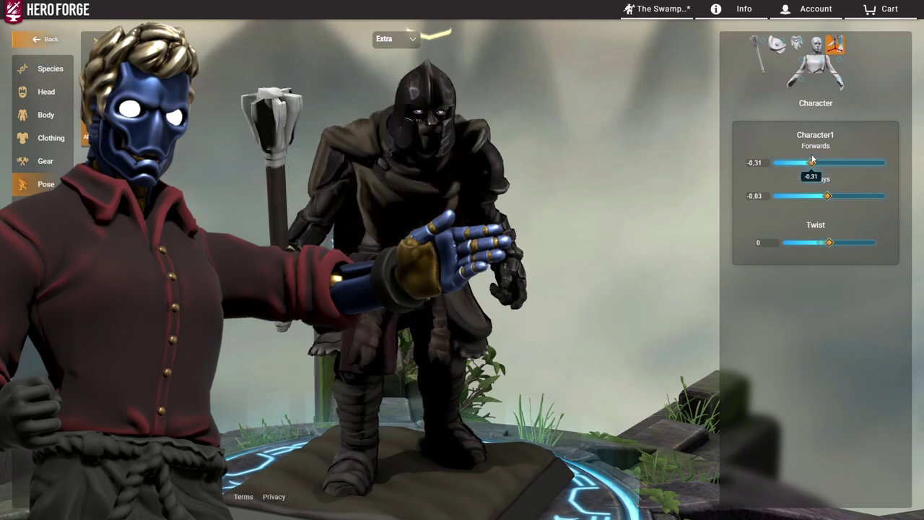
drag(828, 196, 824, 196)
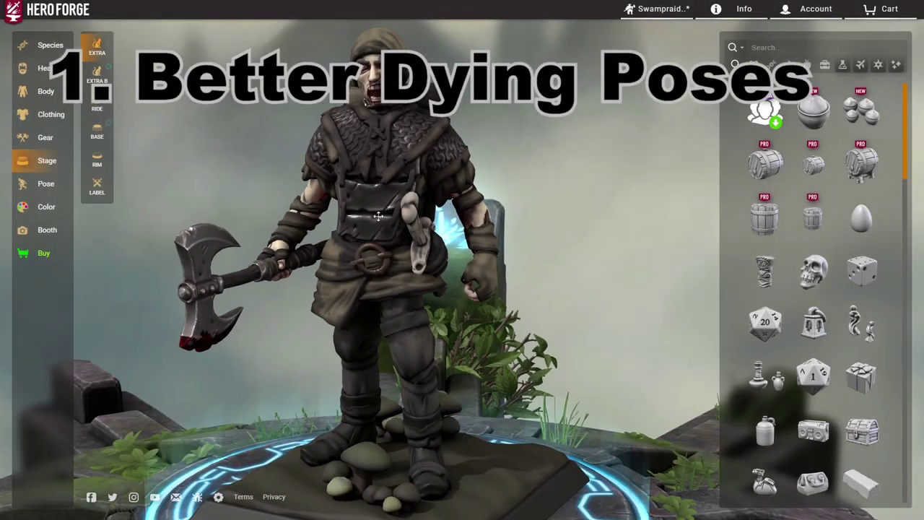
Try the lying-down body pose on the axe-wielding figure and select its torso for advanced posing.
drag(379, 217, 431, 253)
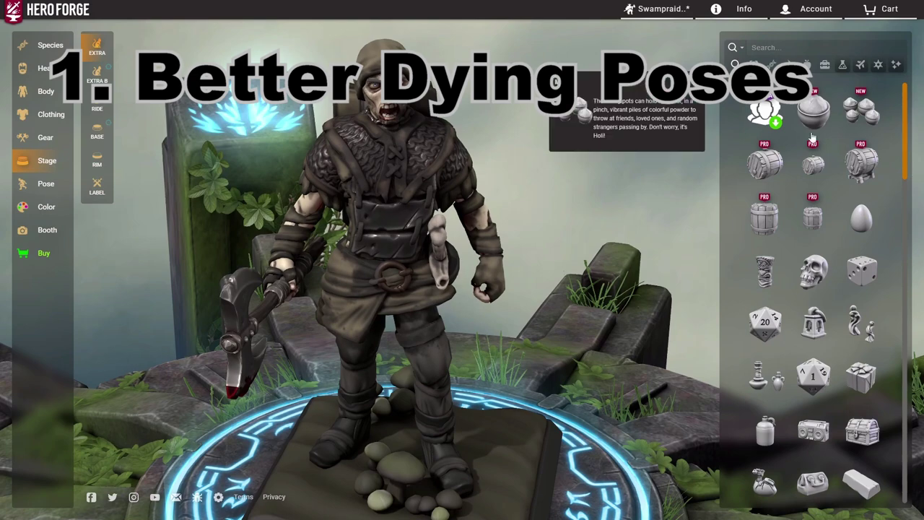
click(42, 190)
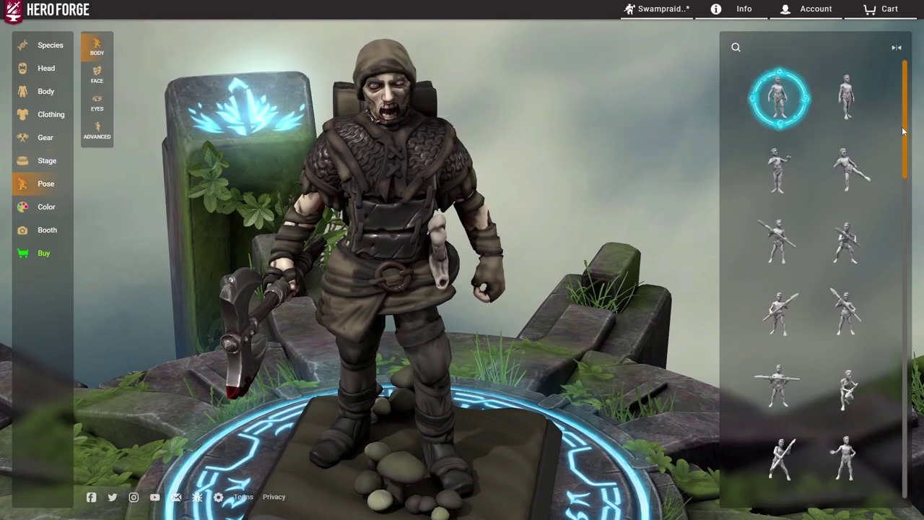
click(847, 230)
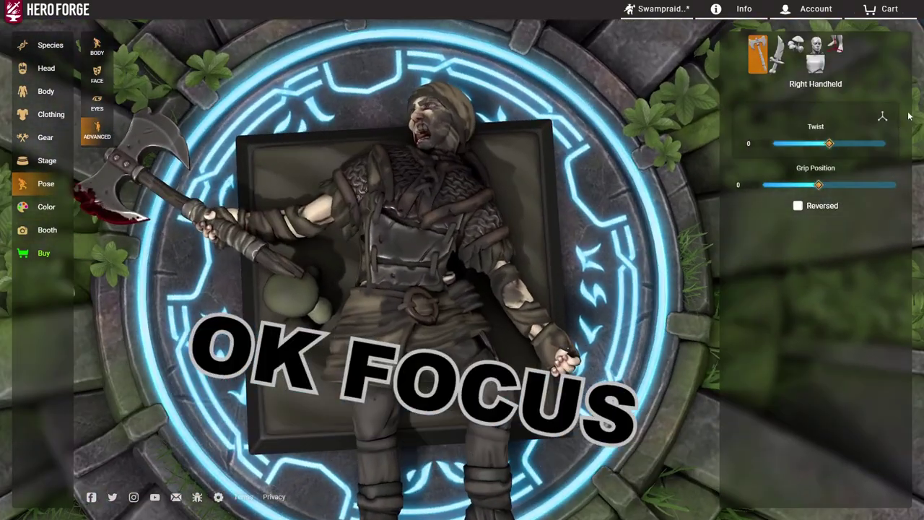
click(415, 280)
drag(414, 281, 547, 210)
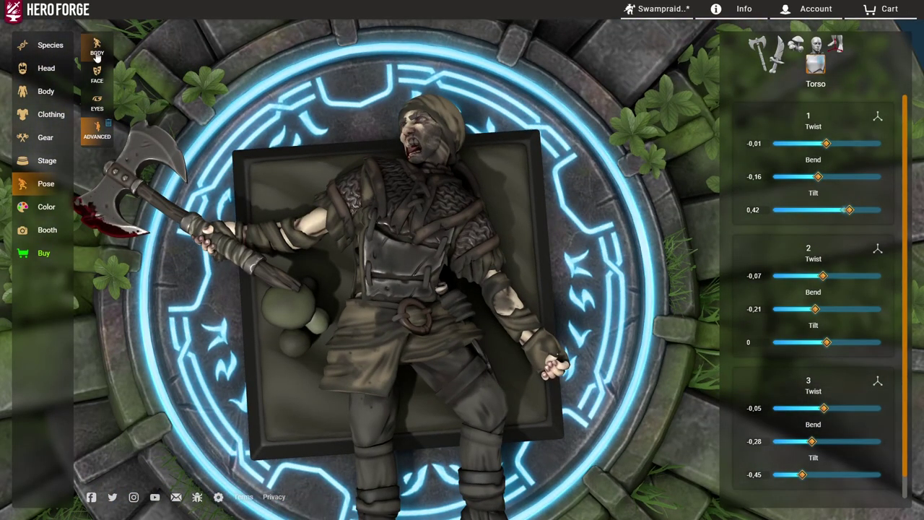
Apply the seated body pose with an outstretched leg to the axe-wielding figure.
click(96, 49)
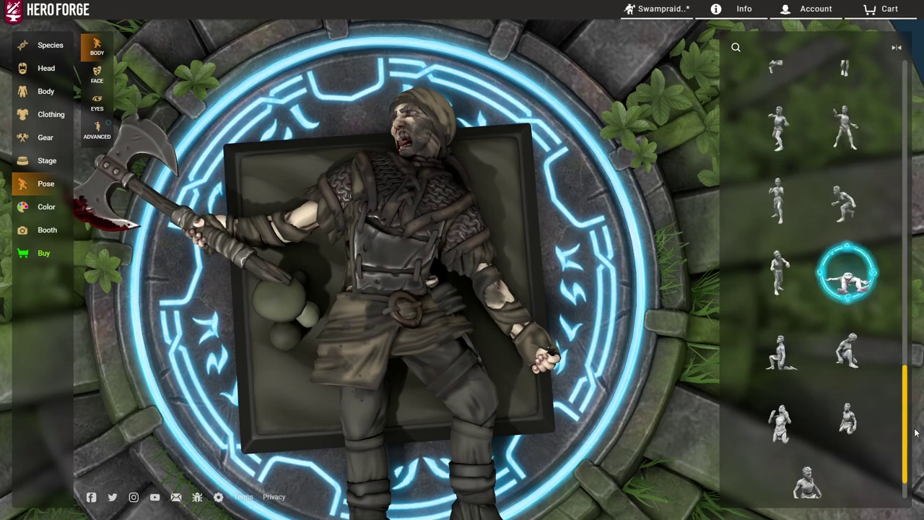
drag(552, 385, 559, 320)
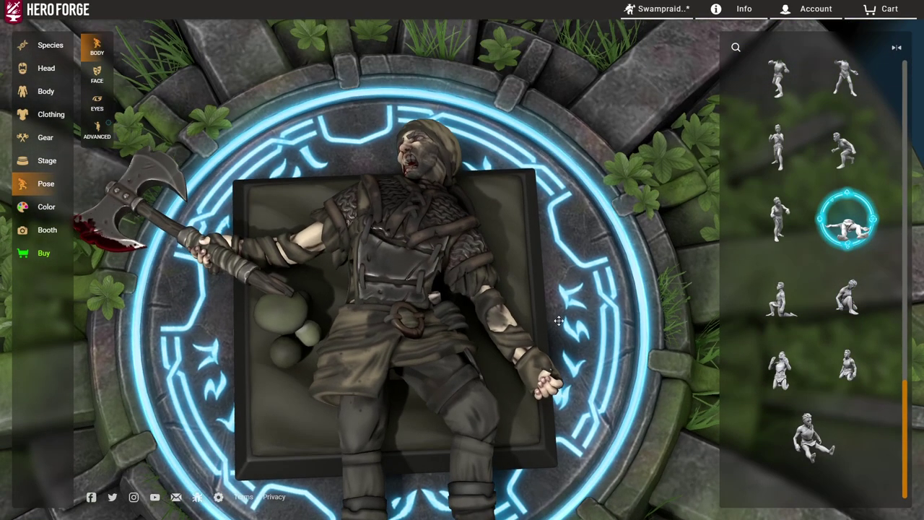
click(814, 437)
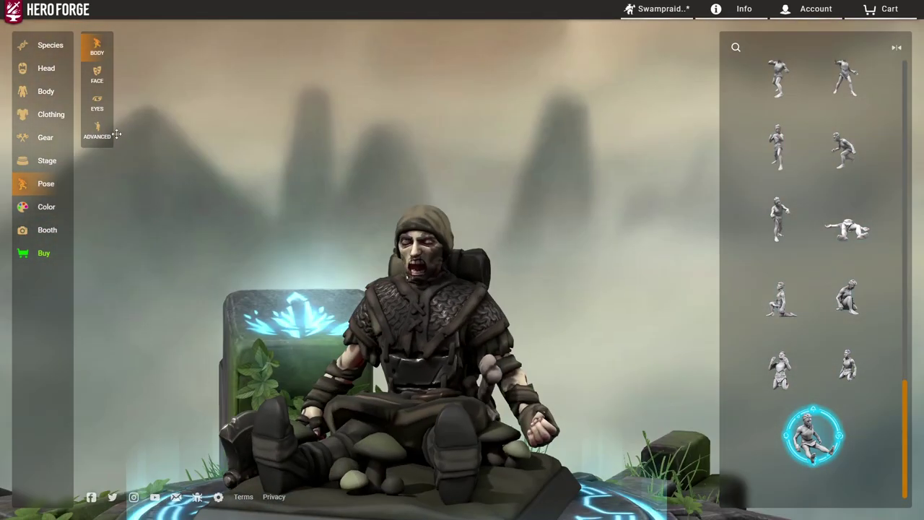
Adjust the seated figure's overall lean in the advanced pose settings.
click(104, 135)
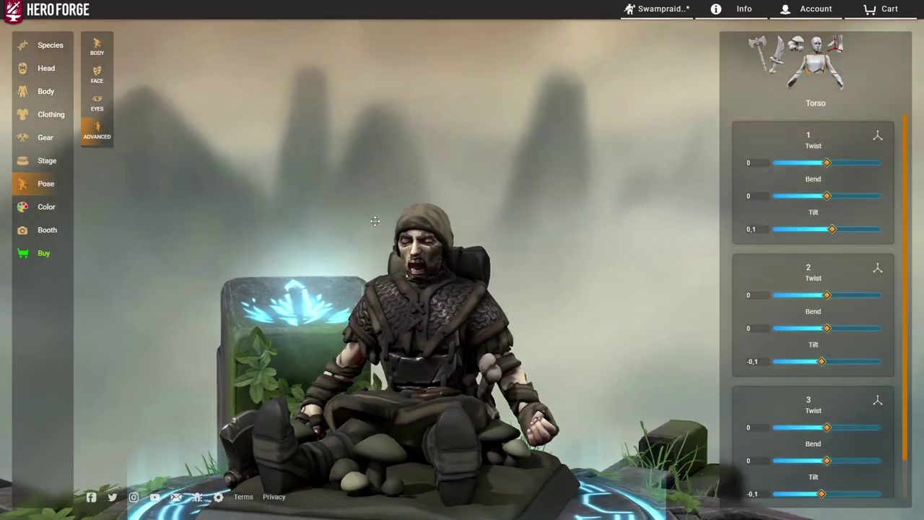
click(841, 51)
drag(777, 162, 849, 168)
drag(325, 334, 366, 230)
scroll(536, 335, up, 2)
Set the right shoulder's twist to 0.72, bend to 0.1 and tilt to -0.38.
click(804, 63)
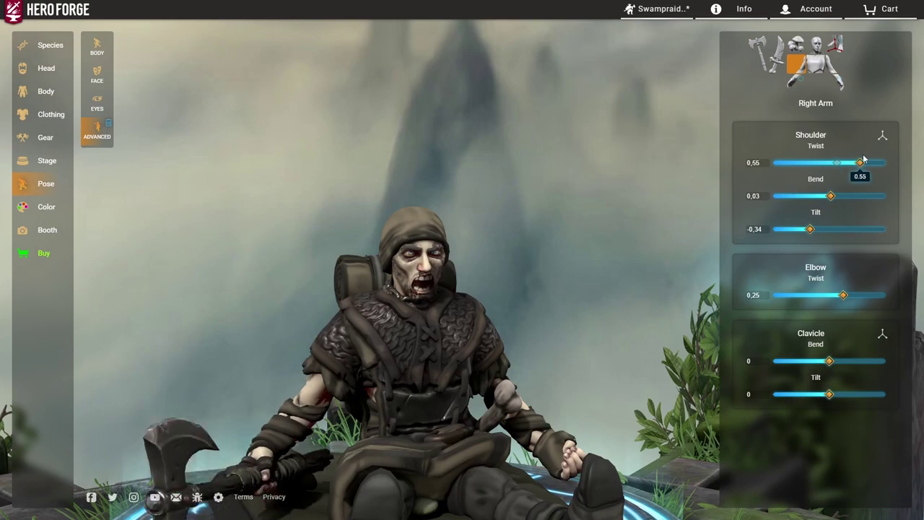
drag(863, 159, 870, 163)
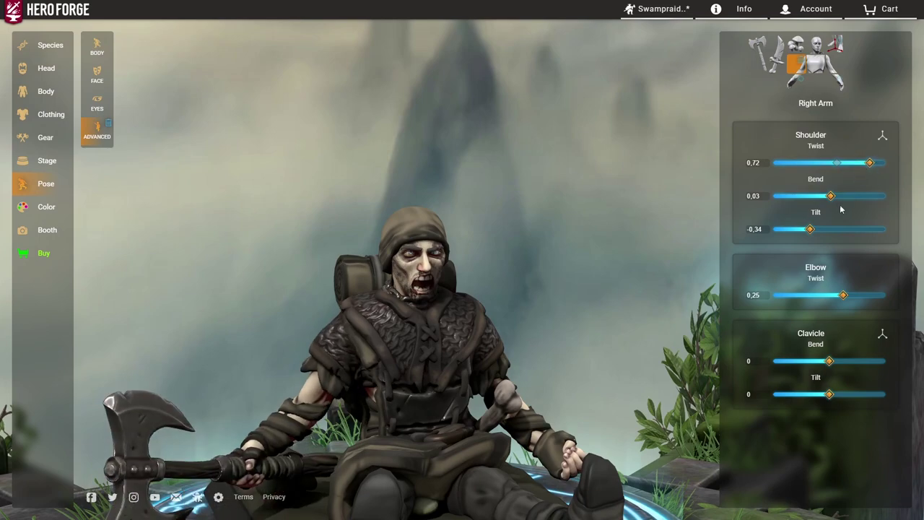
drag(814, 188, 835, 196)
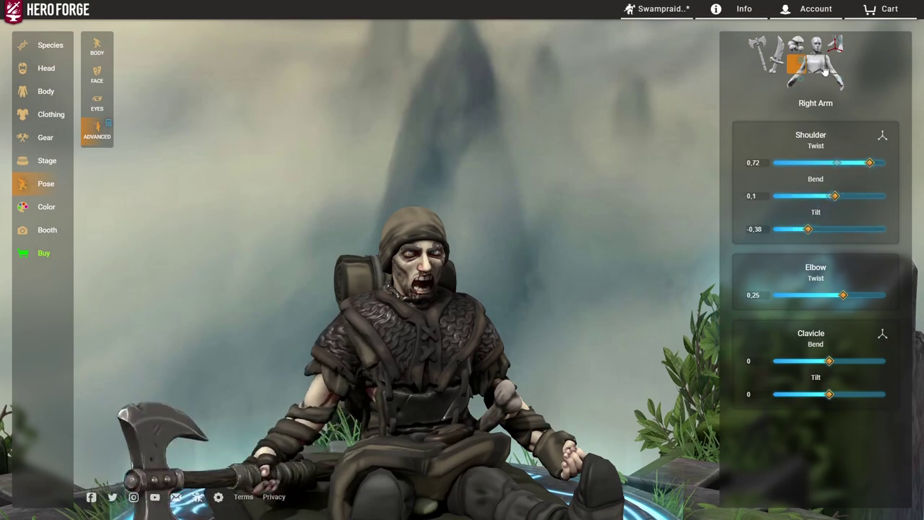
Tilt the torso backwards so the seated figure reclines.
click(825, 69)
drag(847, 230, 774, 228)
drag(390, 271, 455, 283)
Add the barrel lying on a stand to the base as an extra.
click(41, 160)
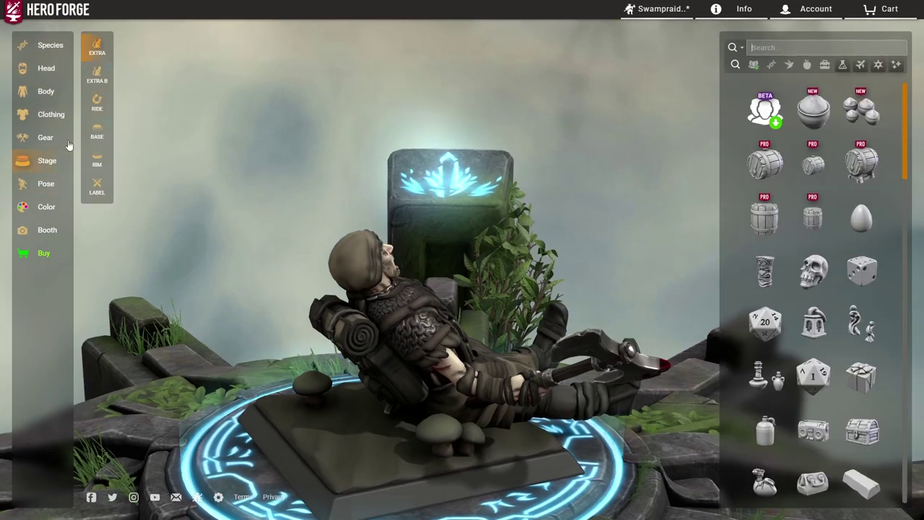
click(860, 164)
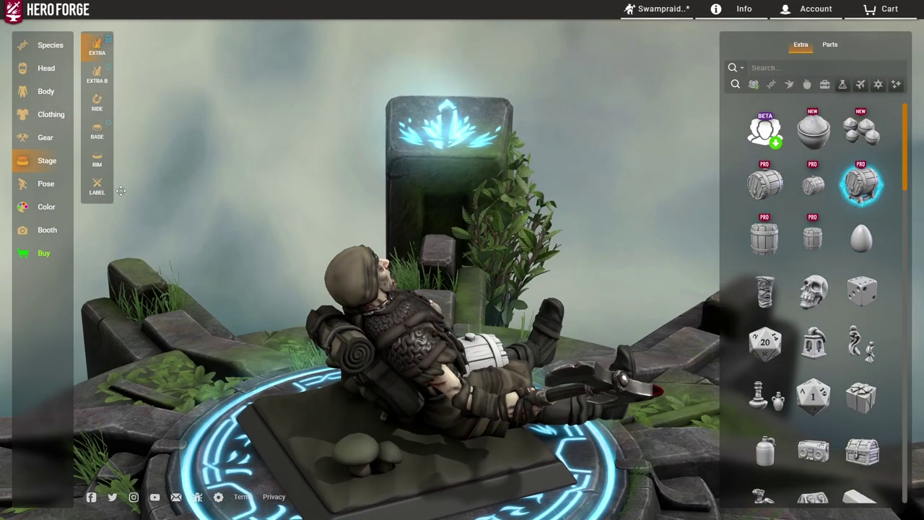
Set the left shoulder's bend to -0.47 and give the left hand a loosely open pose.
click(62, 179)
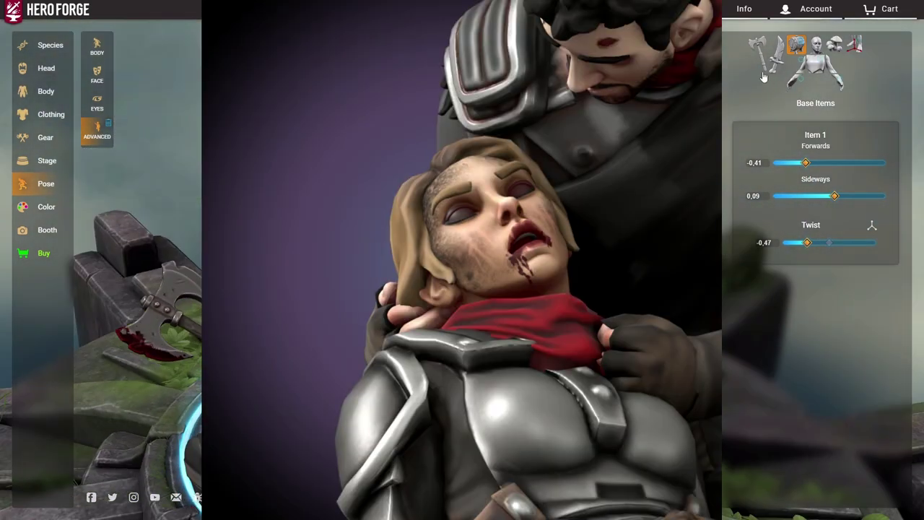
click(832, 69)
drag(834, 196, 804, 202)
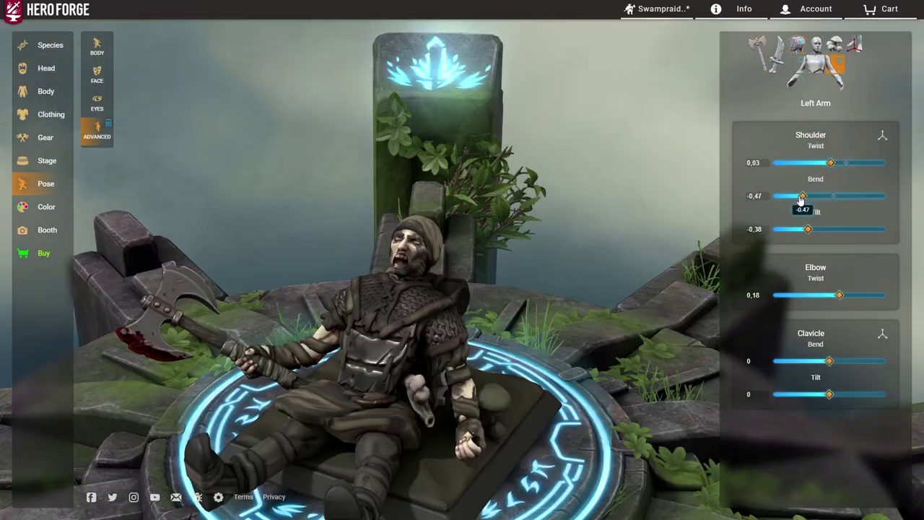
click(839, 83)
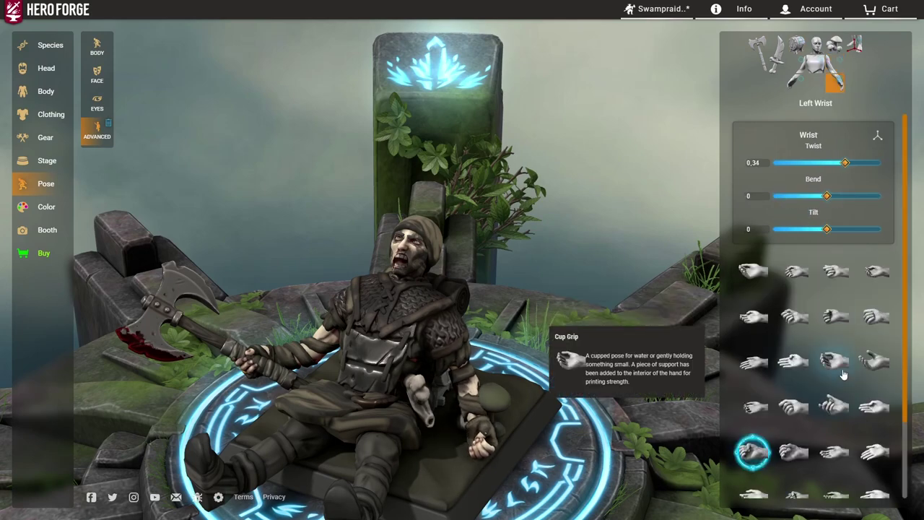
click(834, 407)
drag(527, 305, 593, 303)
Tip the figure's head back by setting the tilt of head segment 3 to -1.
click(816, 46)
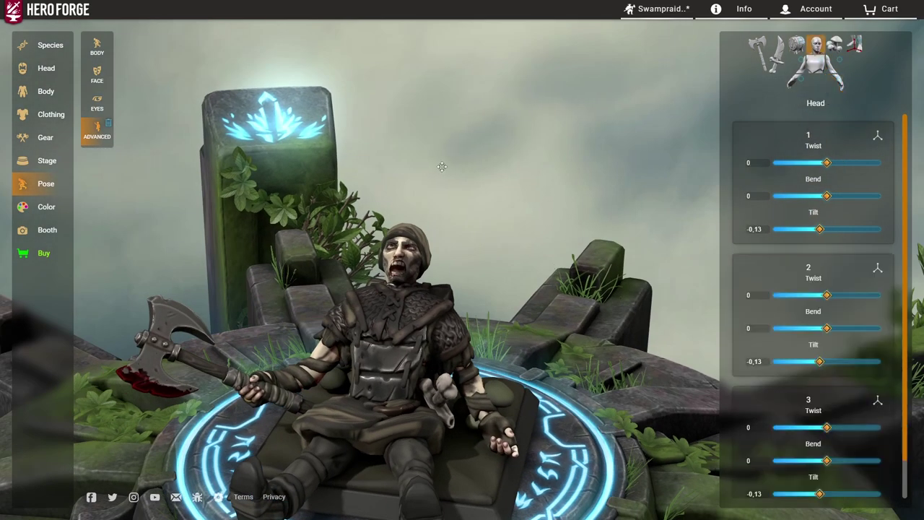
drag(577, 157, 655, 155)
scroll(822, 452, down, 1)
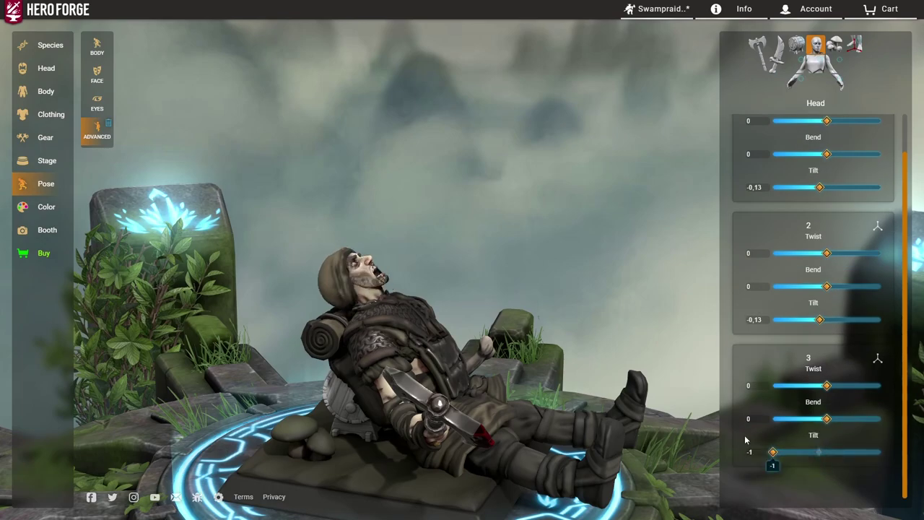
Review the slumped figure from several sides and return to the body poses.
drag(649, 203, 183, 131)
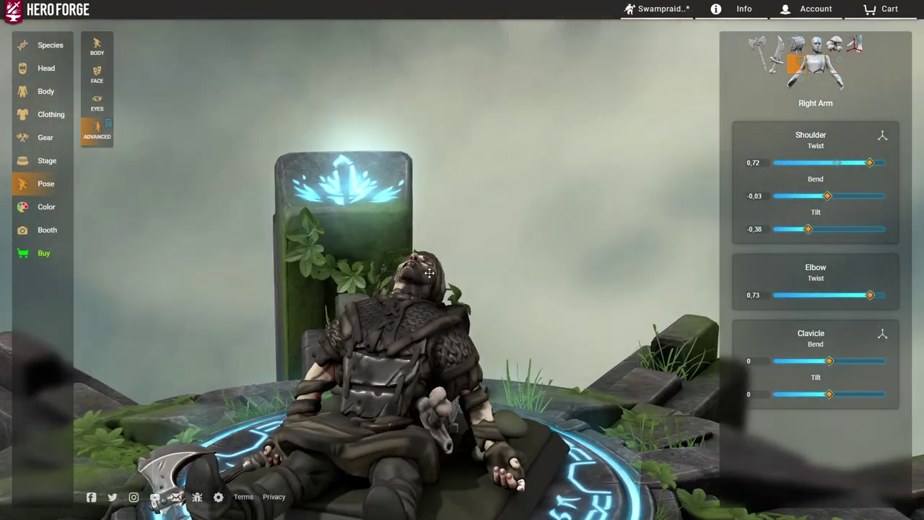
drag(462, 239, 322, 192)
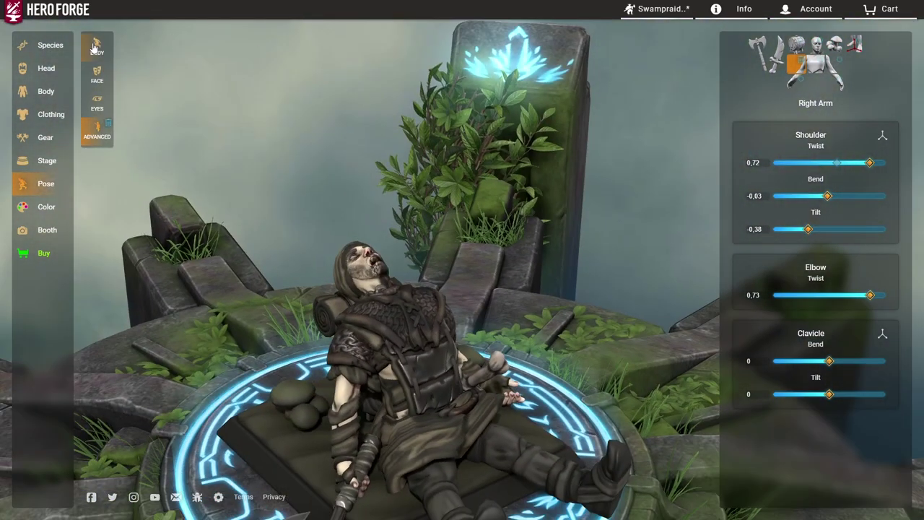
click(96, 47)
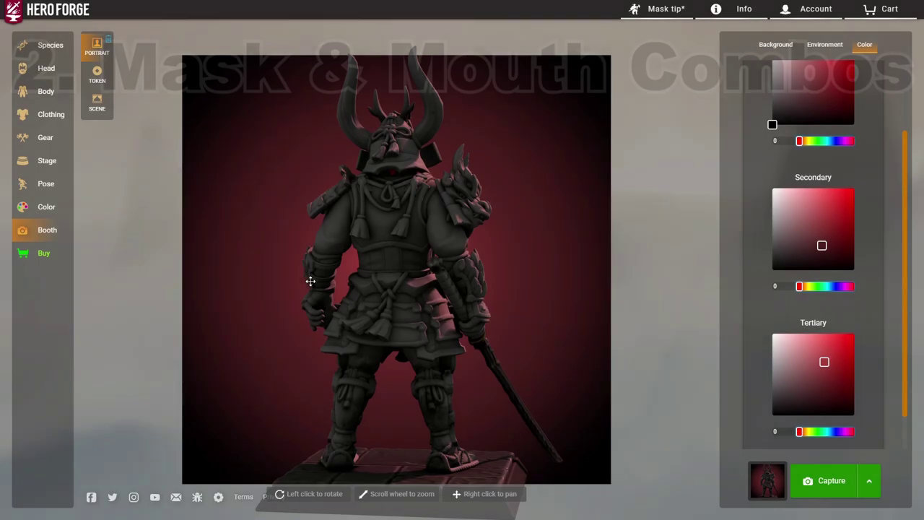
Examine the samurai's mask, mouth and helmet up close in the portrait booth and in the posing view.
drag(381, 286, 468, 272)
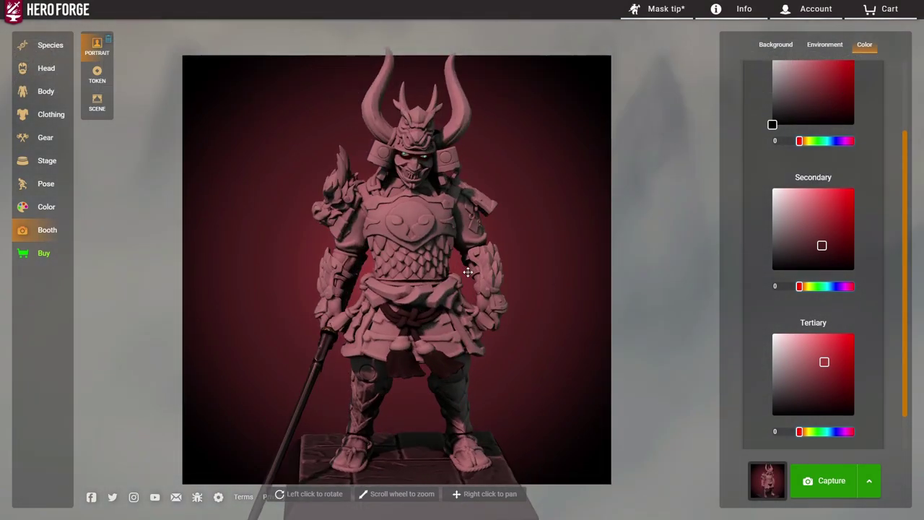
scroll(478, 322, up, 10)
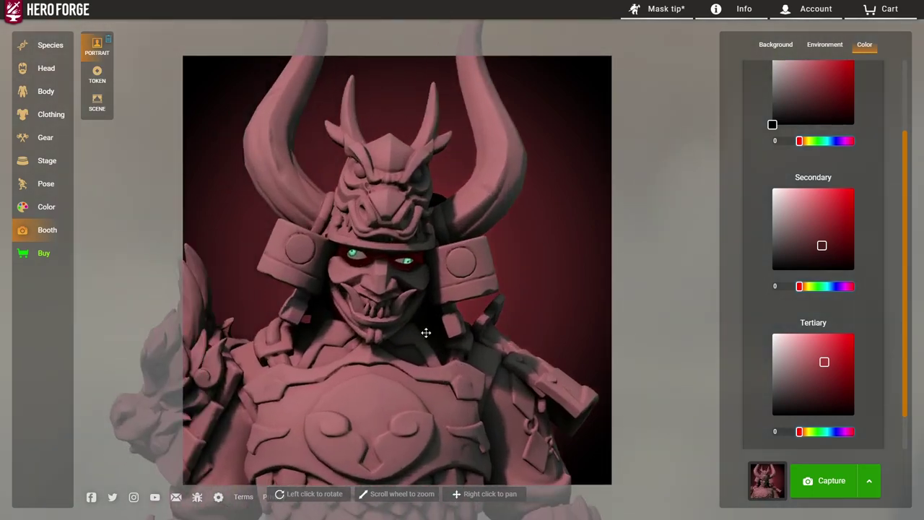
scroll(447, 329, up, 5)
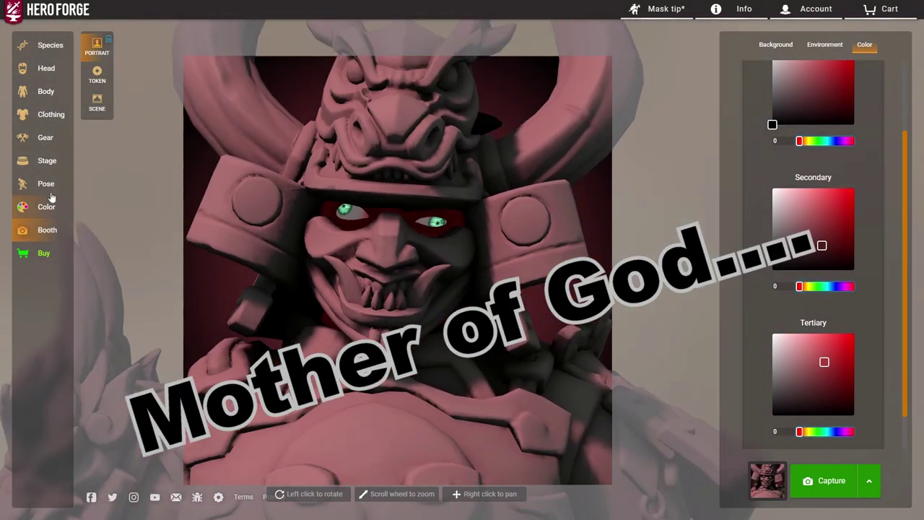
click(46, 183)
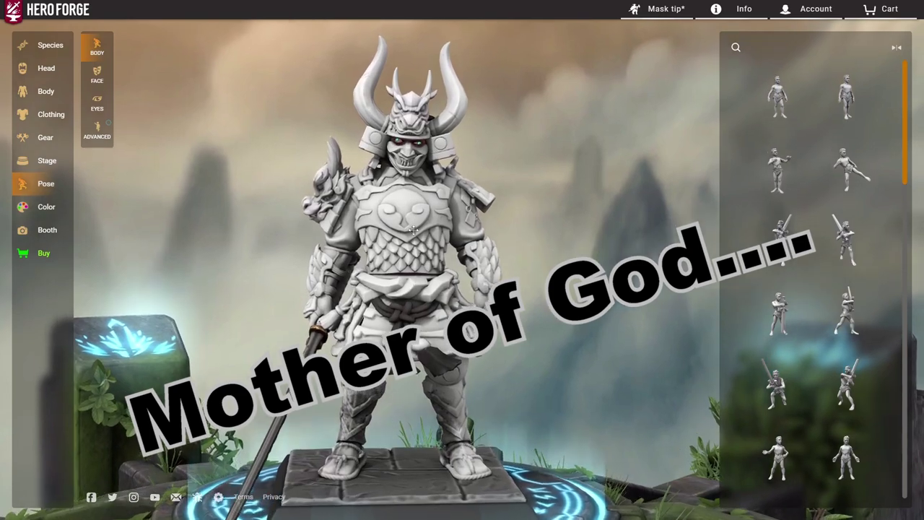
scroll(415, 300, up, 10)
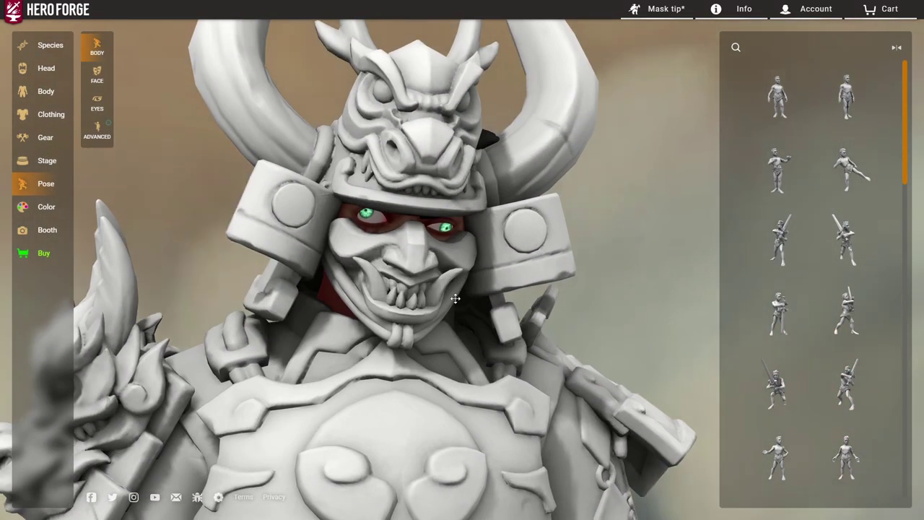
scroll(458, 296, down, 10)
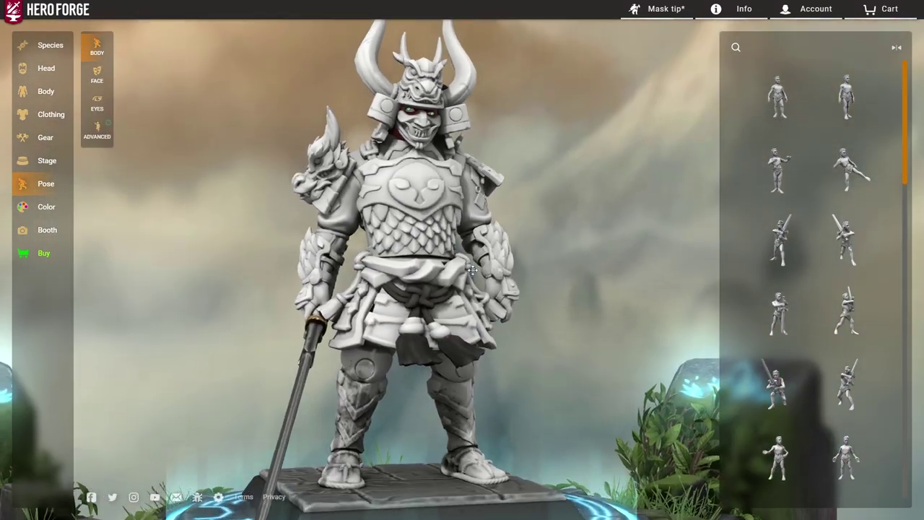
scroll(383, 272, up, 10)
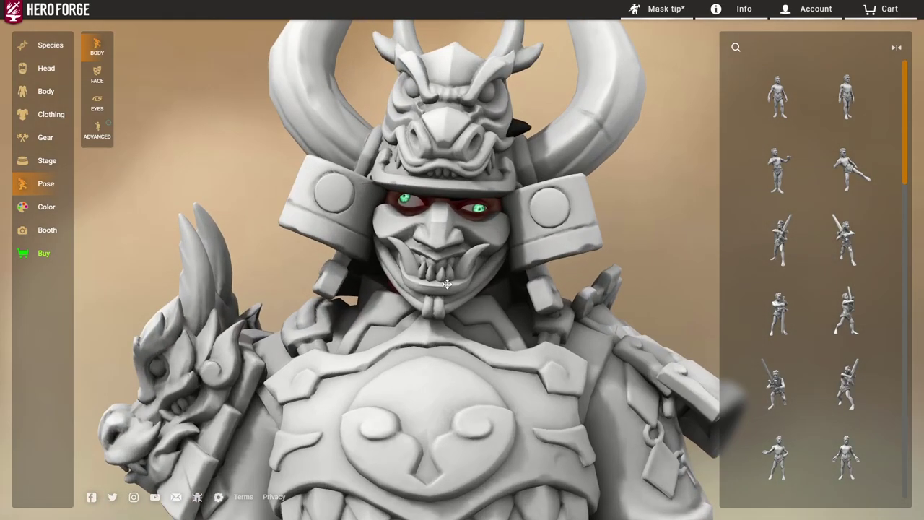
scroll(496, 294, down, 5)
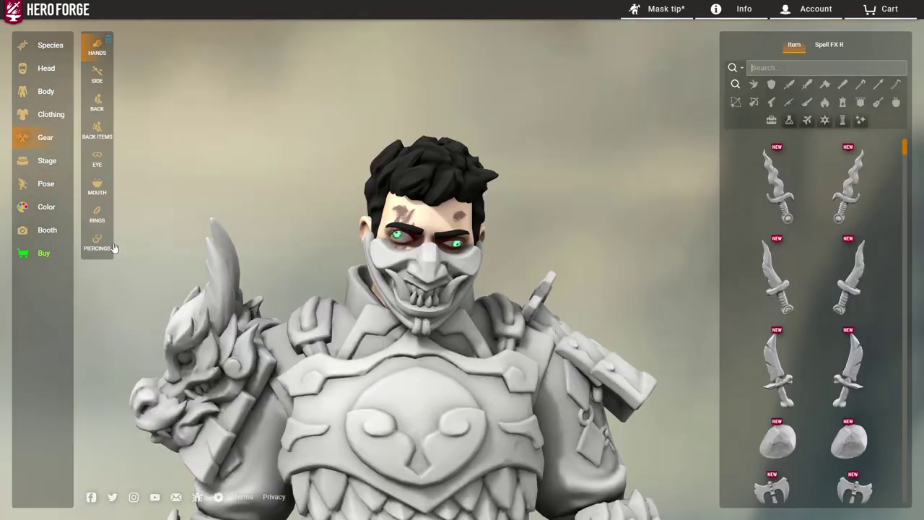
Add the Disciple of Death Mask to the samurai who already wears the Indomitable Samurai Menpō over his mouth.
click(99, 190)
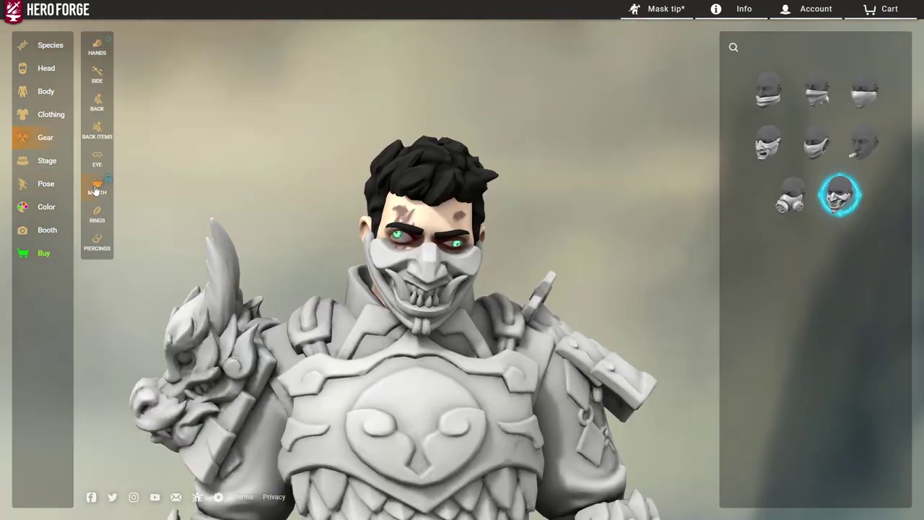
click(52, 115)
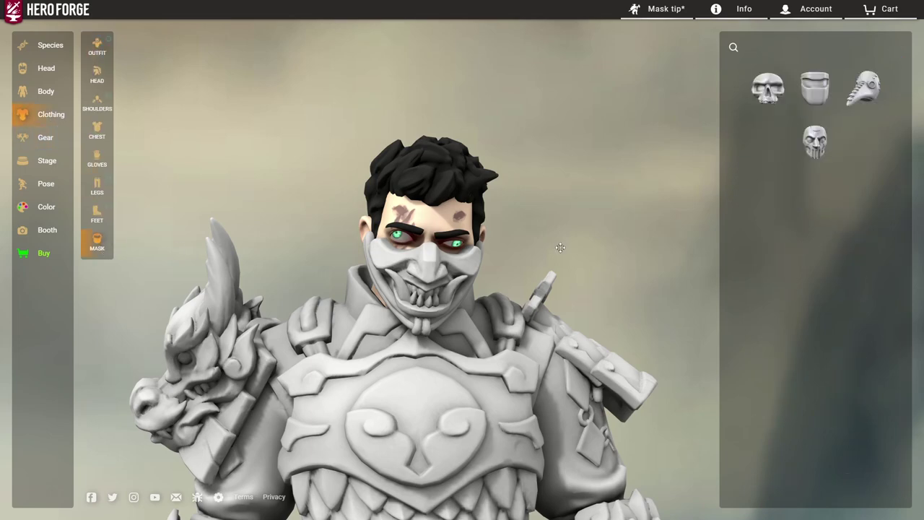
scroll(497, 249, down, 3)
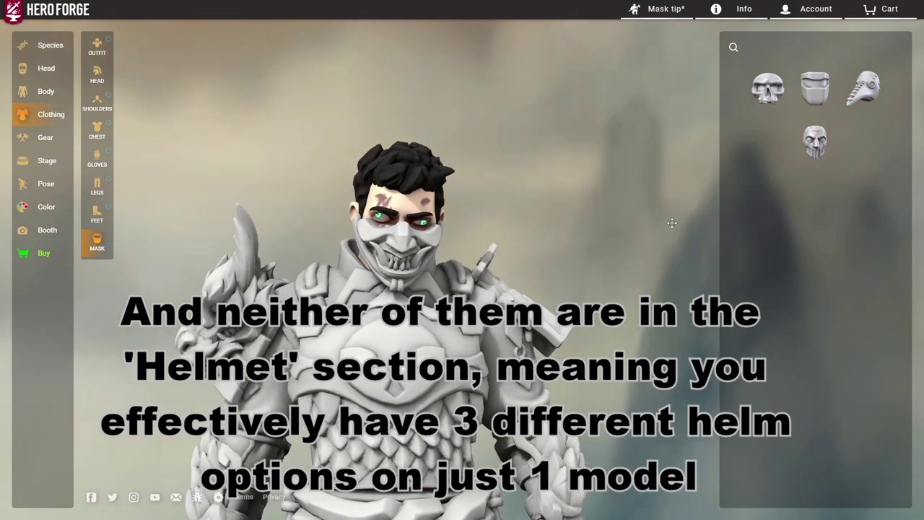
scroll(465, 245, up, 3)
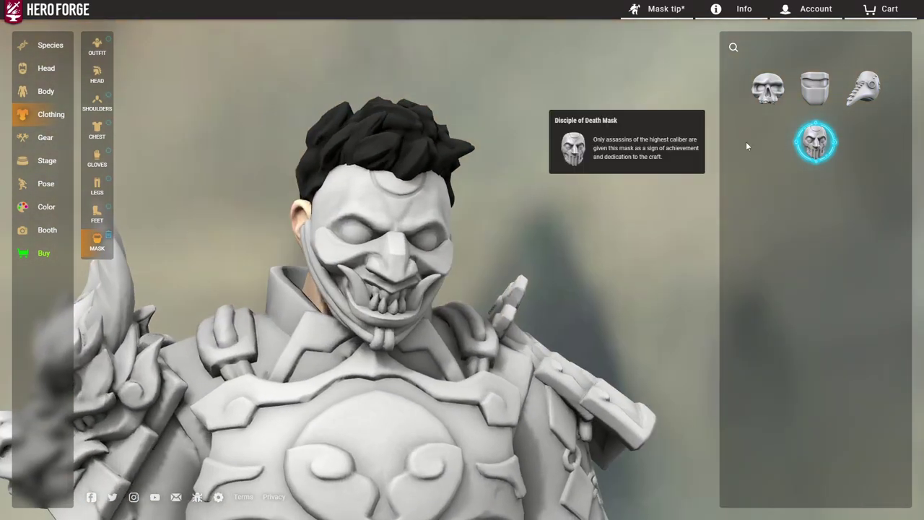
Return to the mouth gear and examine how the full mask and the samurai mouthpiece combine, up close and from the side.
click(44, 137)
click(97, 186)
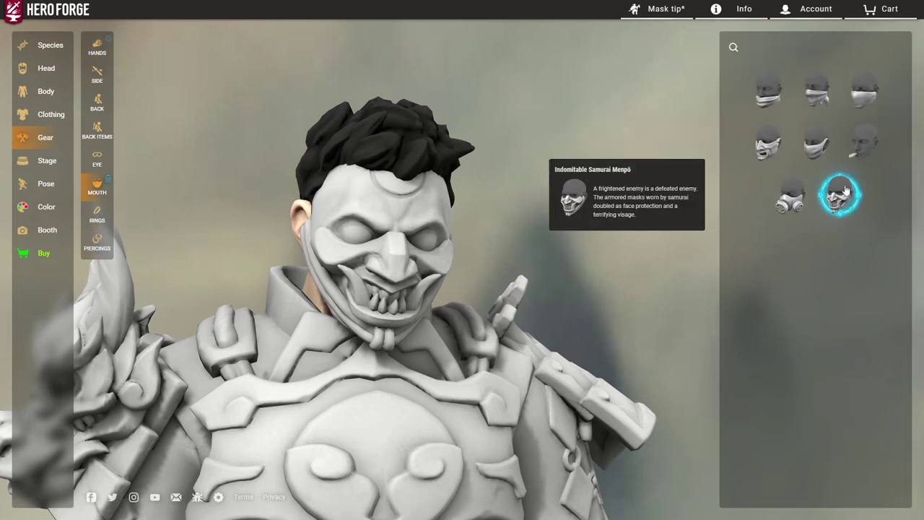
scroll(474, 270, down, 4)
drag(474, 270, 424, 357)
scroll(465, 354, up, 3)
scroll(462, 339, up, 3)
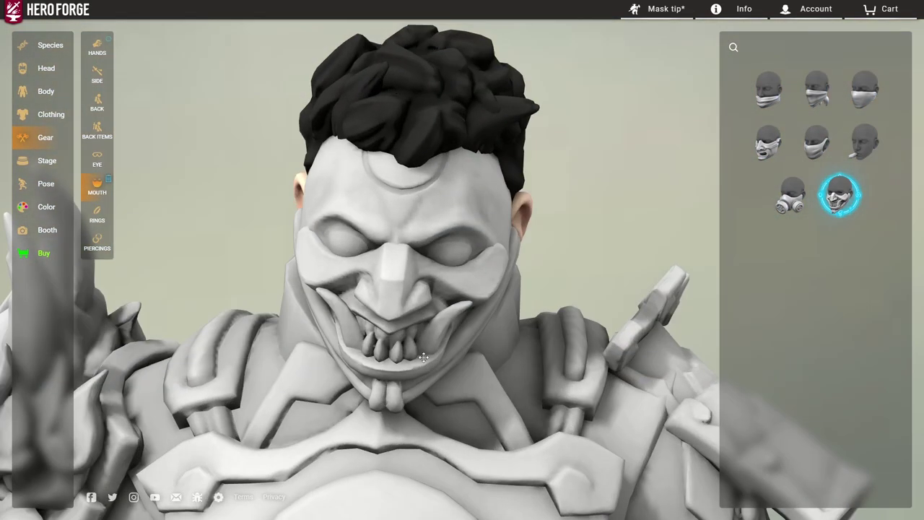
scroll(423, 357, down, 5)
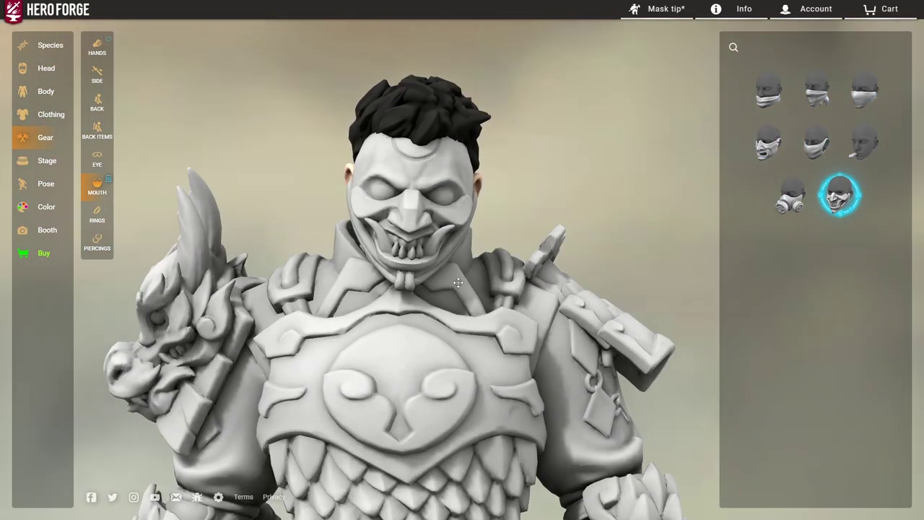
drag(419, 207, 325, 202)
scroll(468, 204, down, 3)
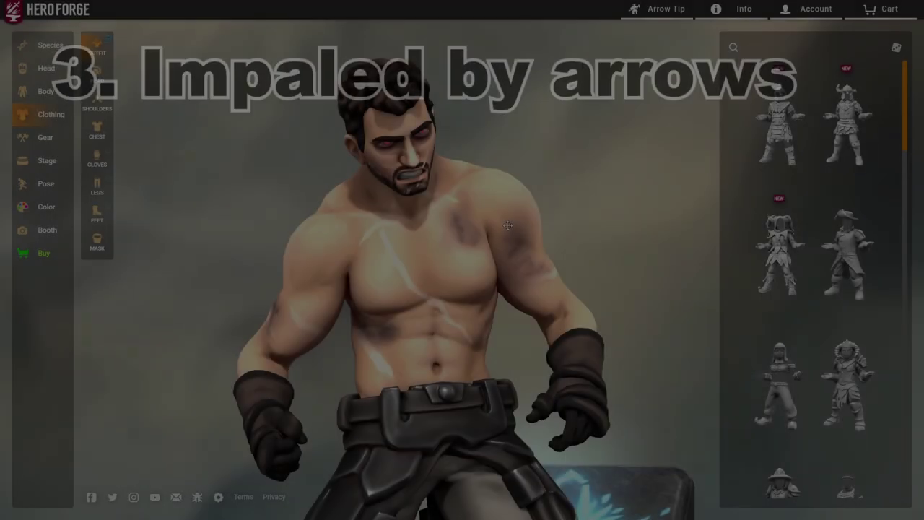
Give the bare-chested figure an extra pair of arms in the torso settings.
scroll(499, 183, up, 3)
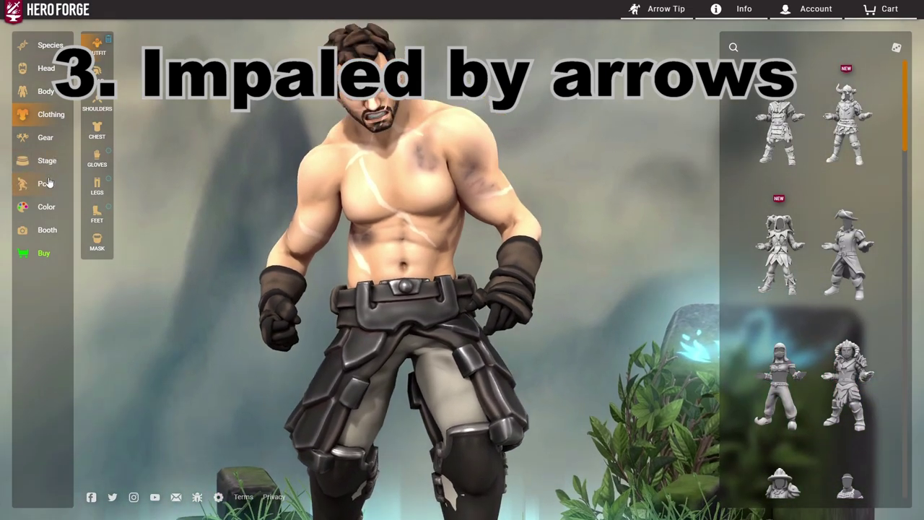
click(45, 183)
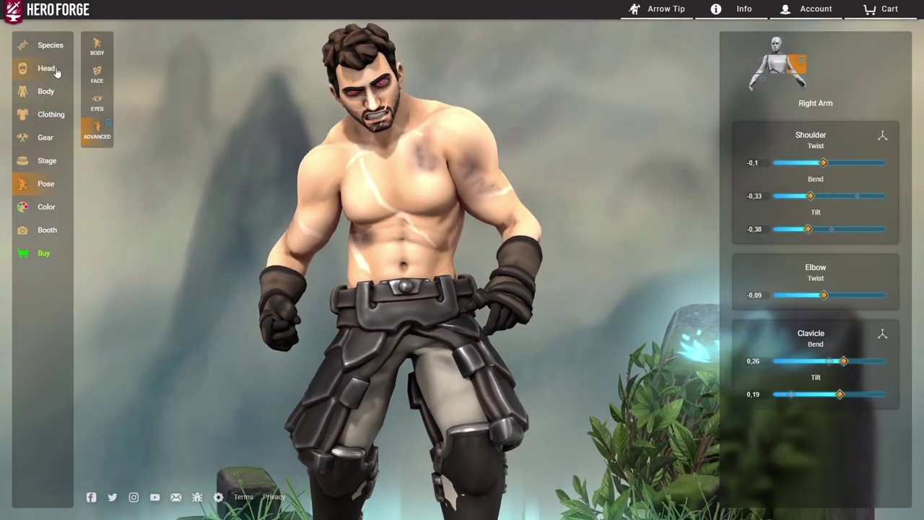
click(46, 91)
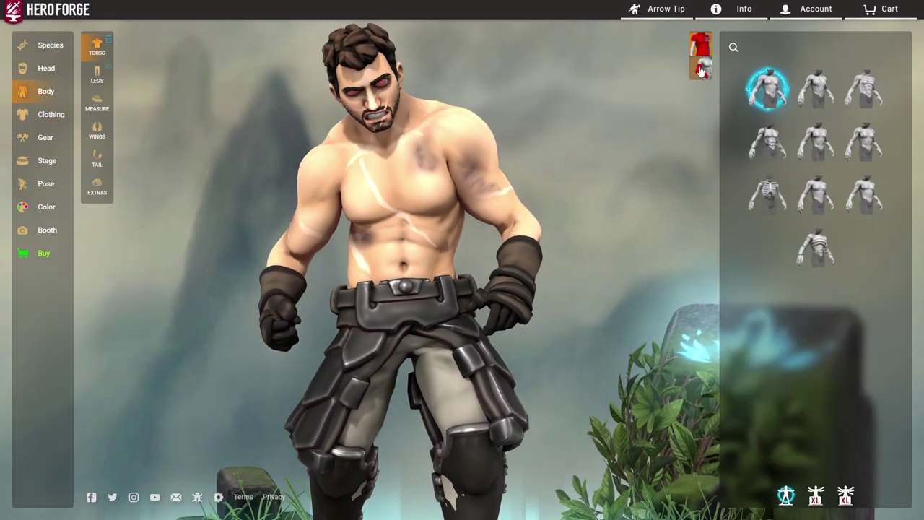
click(701, 69)
click(698, 46)
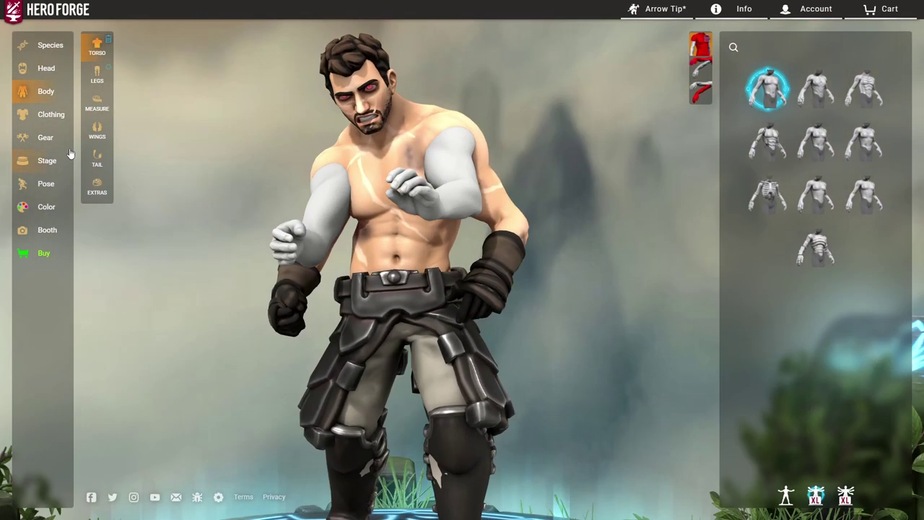
Replace one of the extra arms with an armless part so that only the right middle arm is left.
click(50, 183)
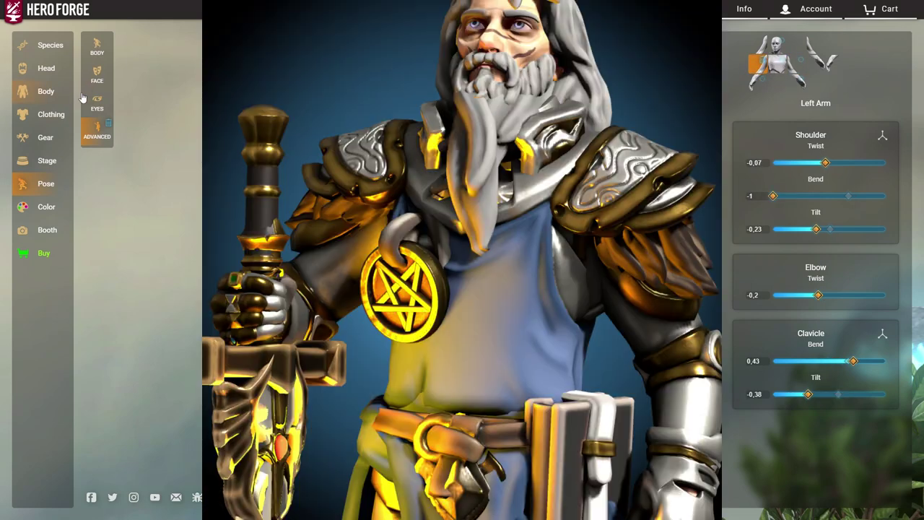
click(44, 91)
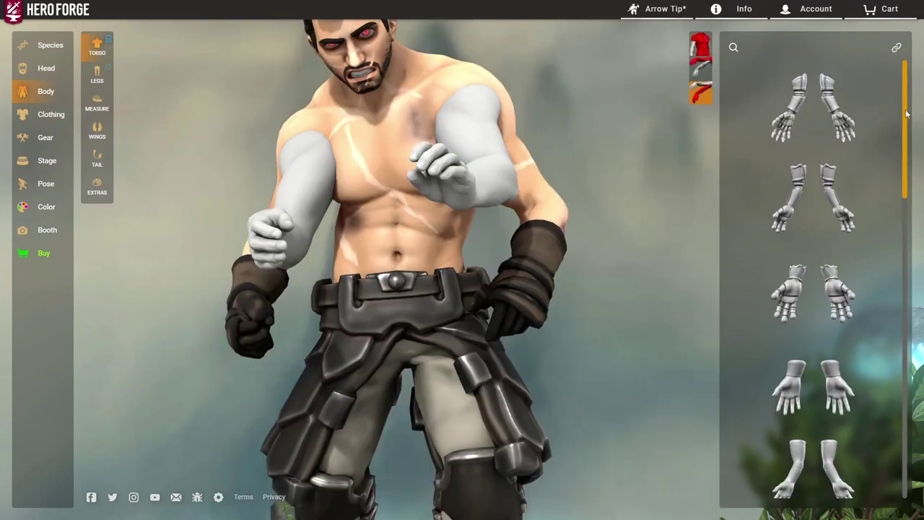
scroll(918, 420, down, 5)
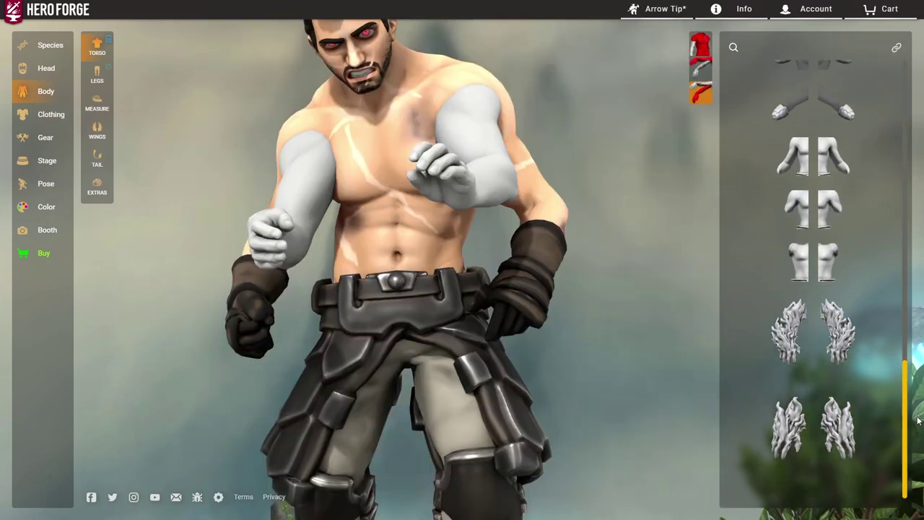
click(823, 283)
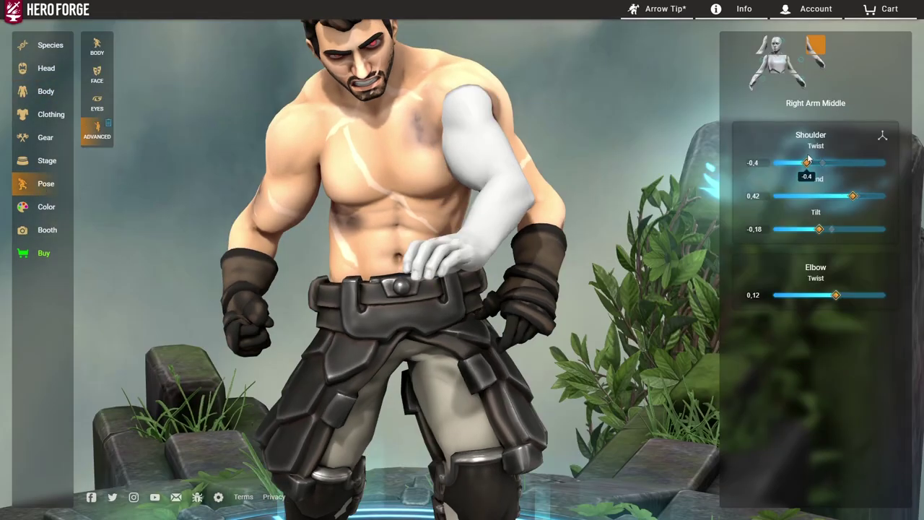
Set the right middle shoulder's bend to 0.28 and place an arrow in that arm's hand.
drag(858, 196, 844, 200)
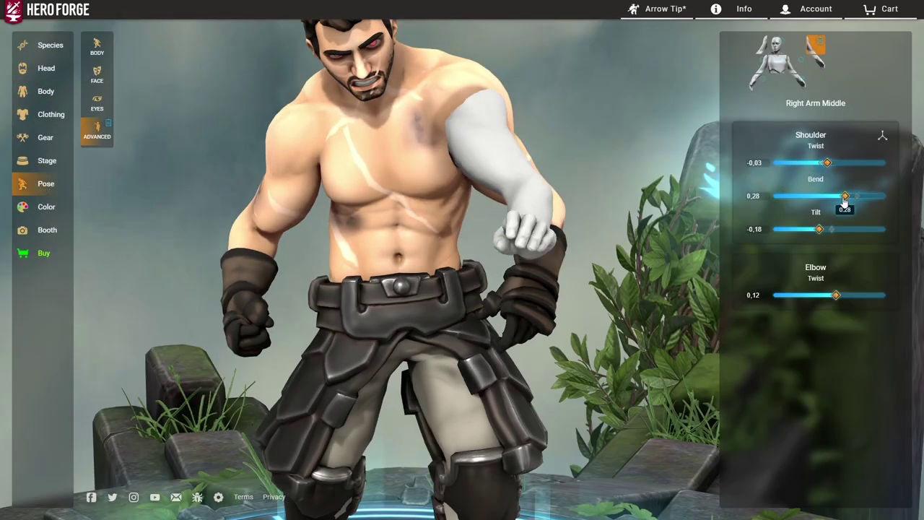
click(45, 137)
click(806, 47)
text(Ar)
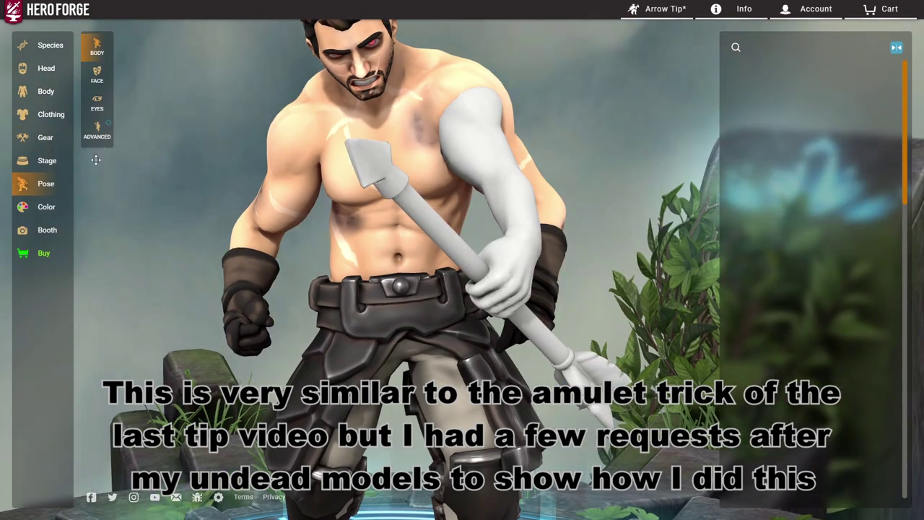
Pose the middle arm so the arrow pierces the chest, setting the right middle wrist's twist to -1, bend to -0.32 and tilt to -0.35.
drag(838, 163, 825, 165)
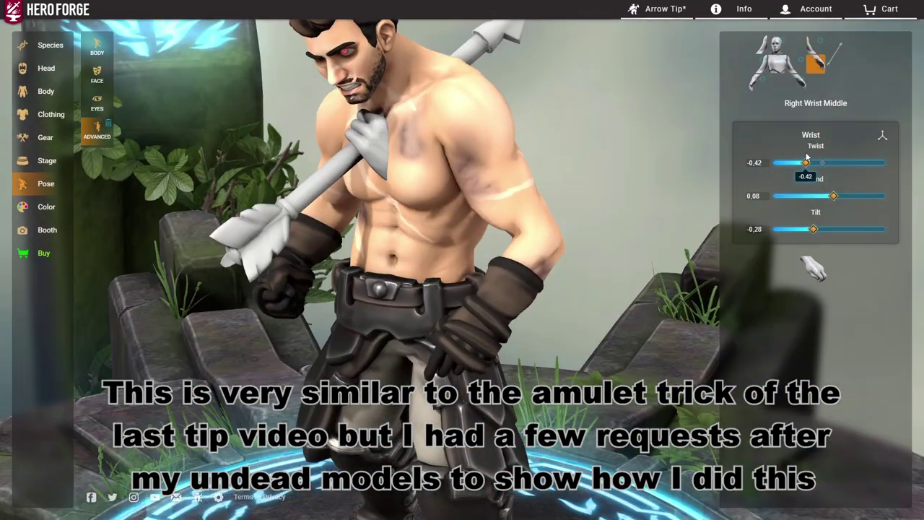
drag(783, 195, 808, 198)
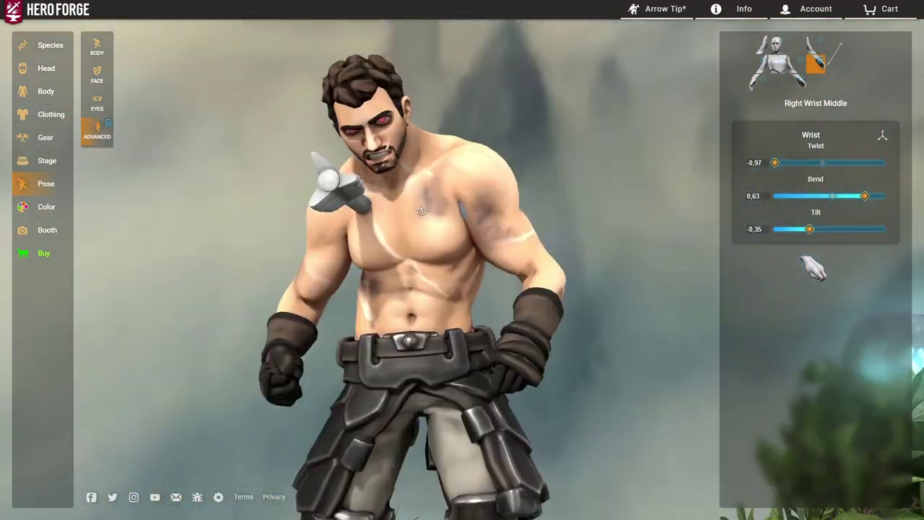
drag(794, 162, 779, 162)
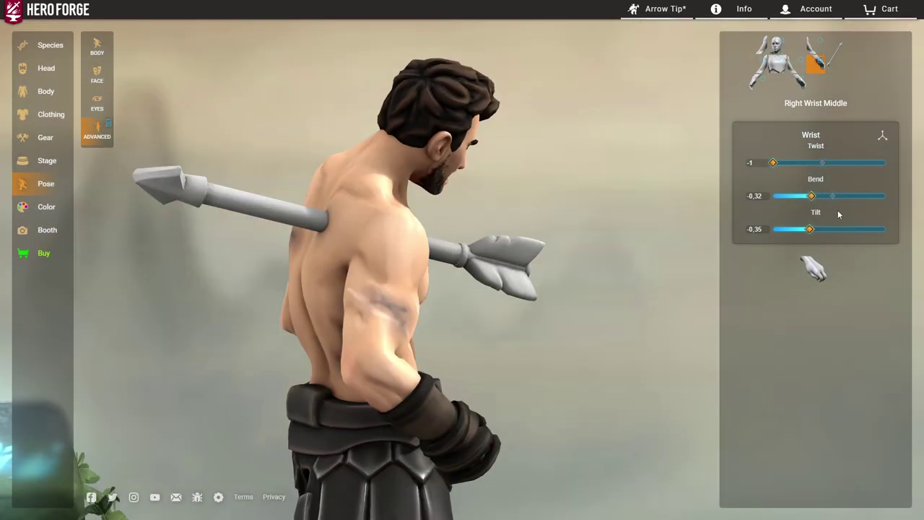
click(834, 54)
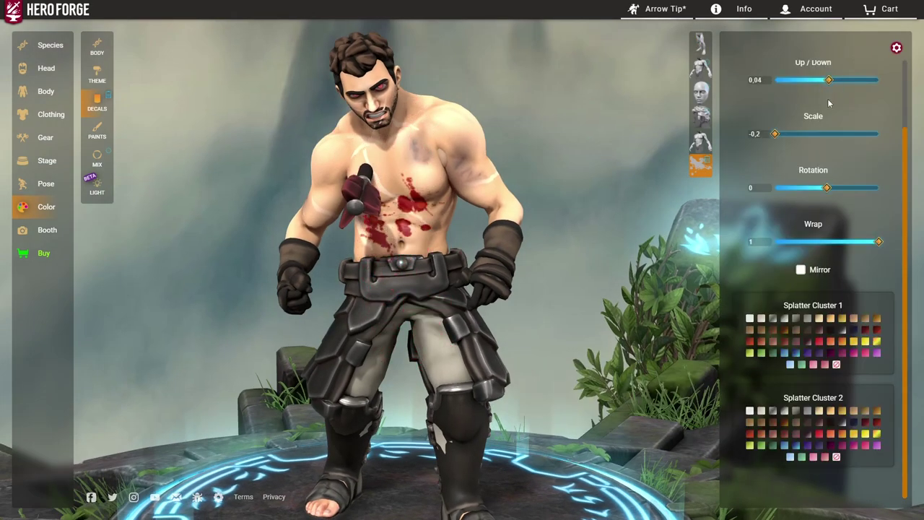
Set the chest blood splatter decal's rotation to 0.58 and find a dark red among the skin paints.
scroll(829, 104, up, 1)
drag(827, 266, 837, 267)
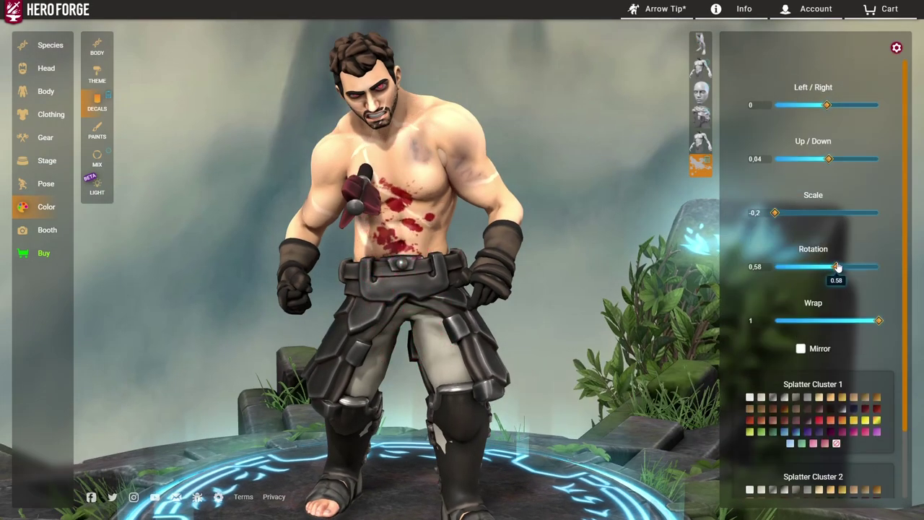
click(97, 131)
scroll(817, 381, down, 8)
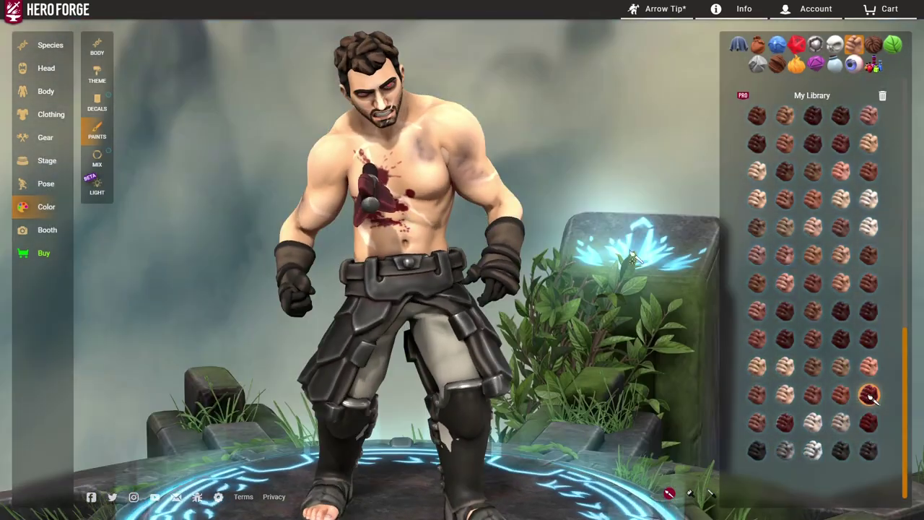
Return to the body poses and review the arrow and blood splatter from several sides and distances.
click(46, 183)
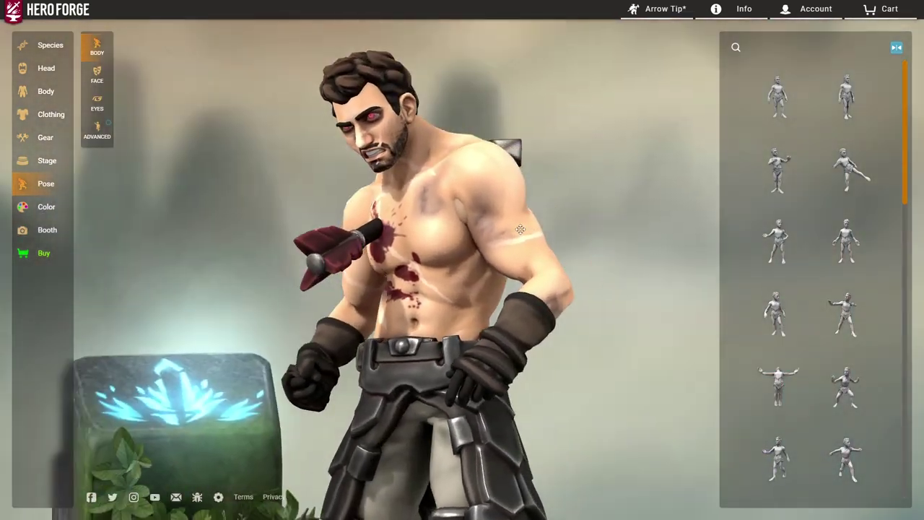
drag(520, 229, 495, 243)
scroll(605, 233, down, 3)
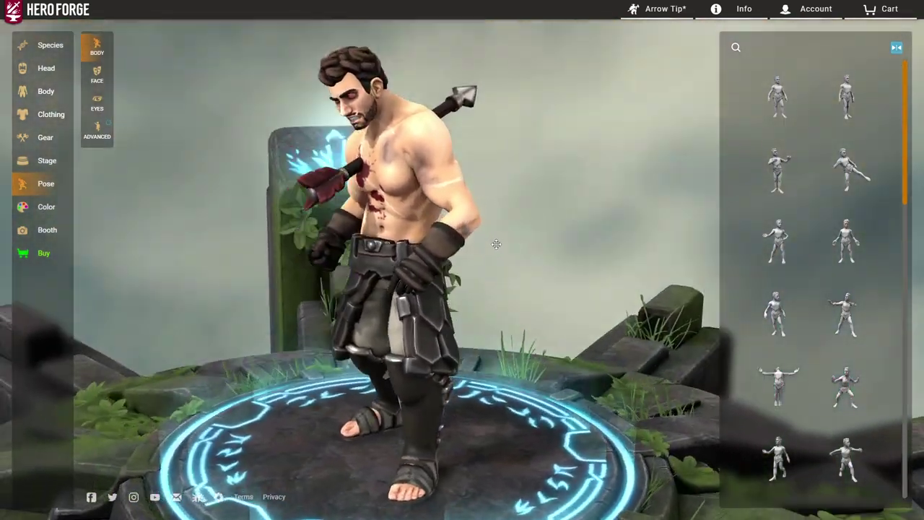
scroll(491, 244, up, 2)
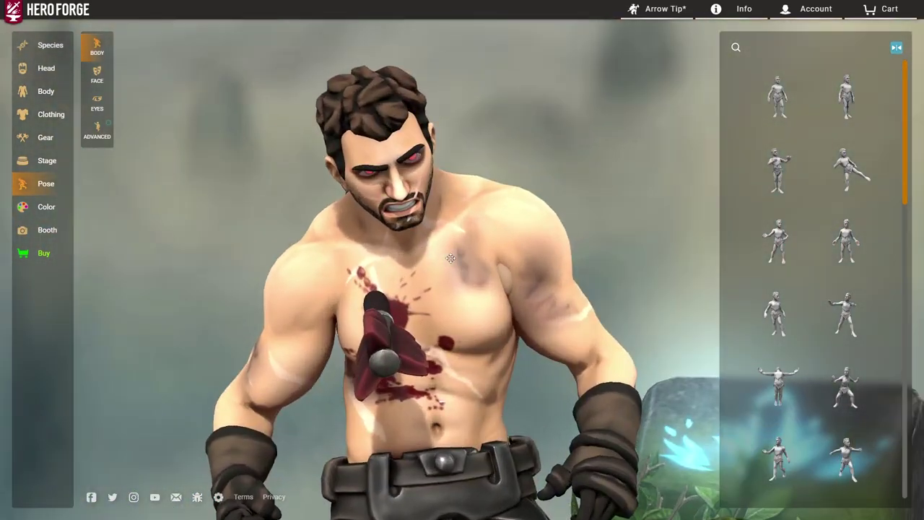
drag(461, 230, 580, 286)
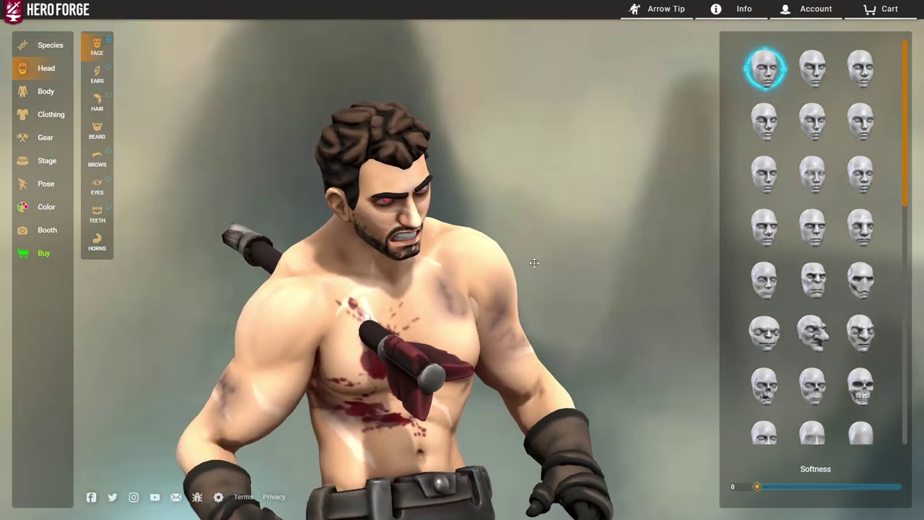
Examine the impaled figure's face, chest wound and arrow from both sides and up close in the face settings.
scroll(534, 263, down, 4)
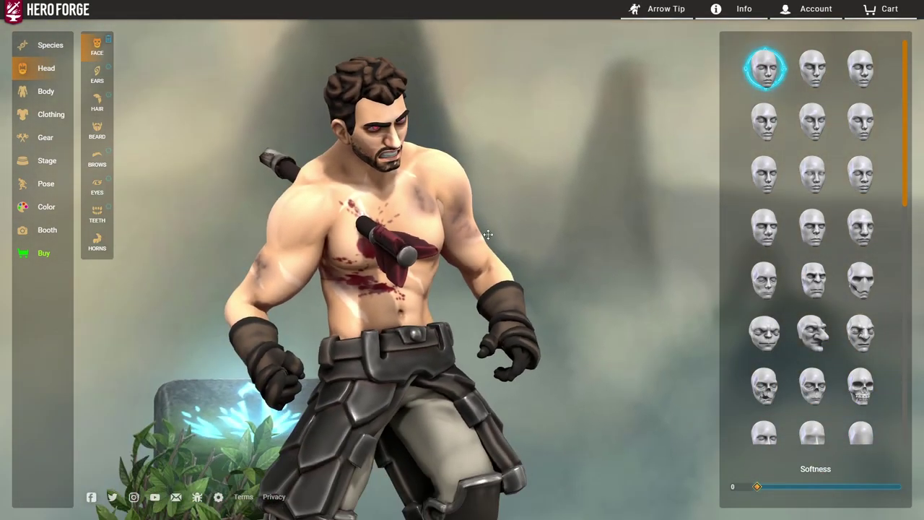
drag(486, 235, 763, 233)
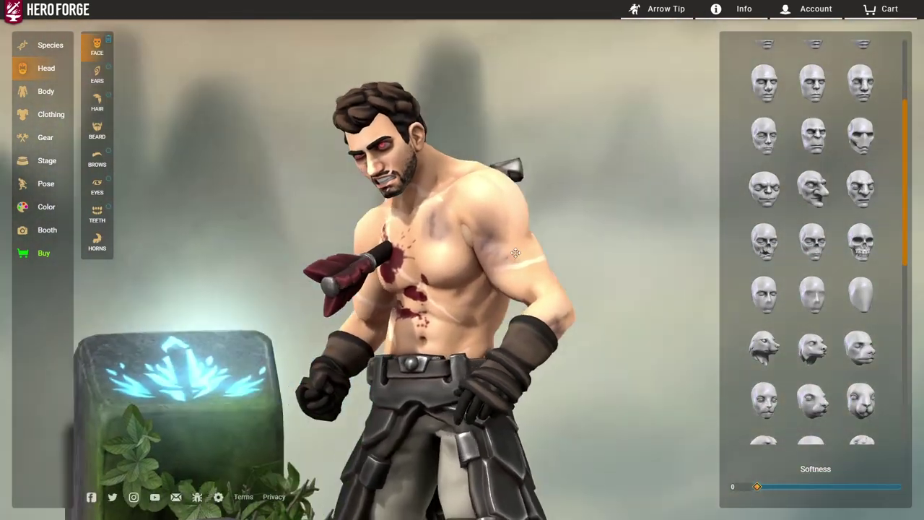
scroll(834, 312, up, 1)
drag(530, 241, 470, 231)
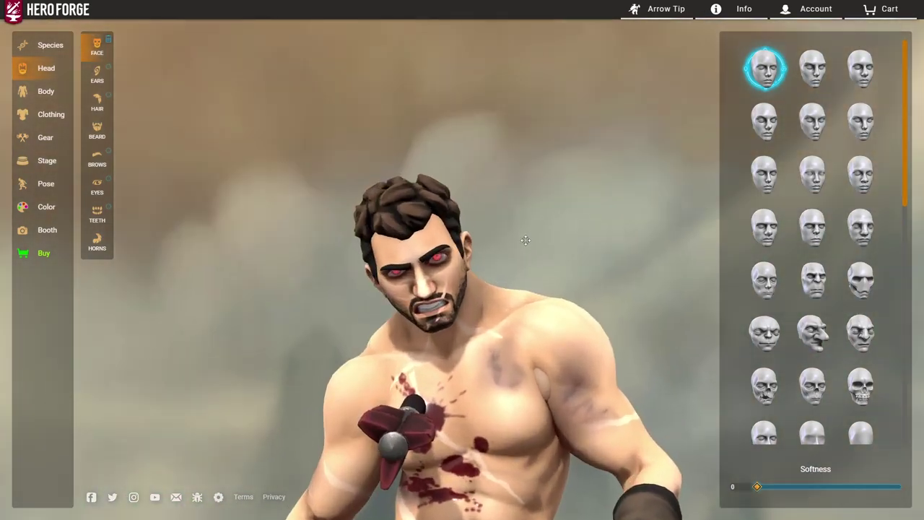
right_drag(509, 249, 501, 210)
scroll(517, 210, up, 3)
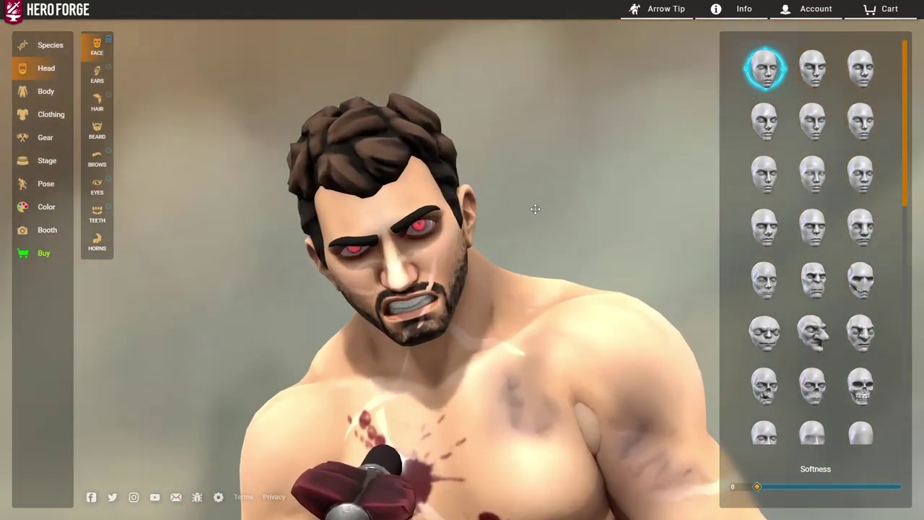
drag(535, 208, 485, 199)
scroll(503, 213, down, 2)
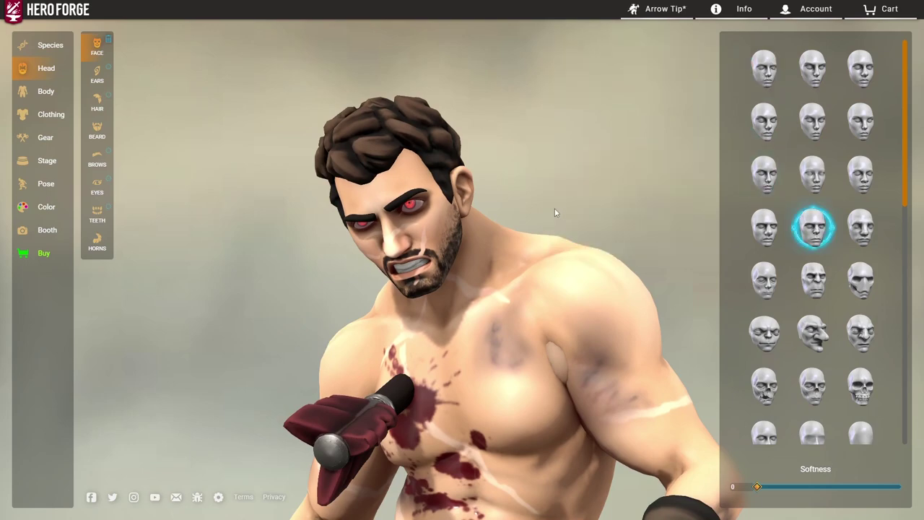
Check the figure with the newly chosen face and undo the face change.
drag(555, 212, 618, 199)
scroll(551, 194, down, 3)
mouse_move(551, 195)
mouse_down()
mouse_move(482, 202)
mouse_move(548, 206)
mouse_move(536, 190)
mouse_move(476, 196)
mouse_move(537, 199)
mouse_move(547, 211)
mouse_move(485, 207)
mouse_move(552, 200)
mouse_up()
key(ctrl+z)
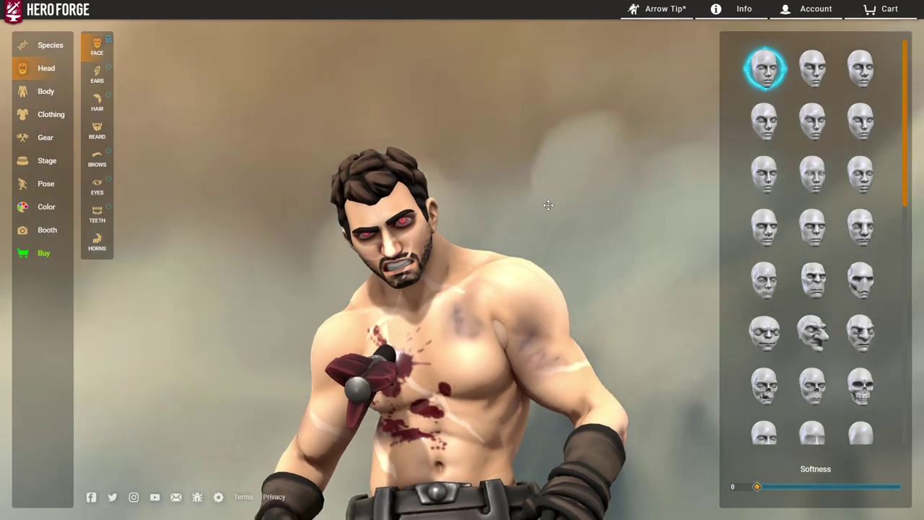
scroll(548, 205, up, 2)
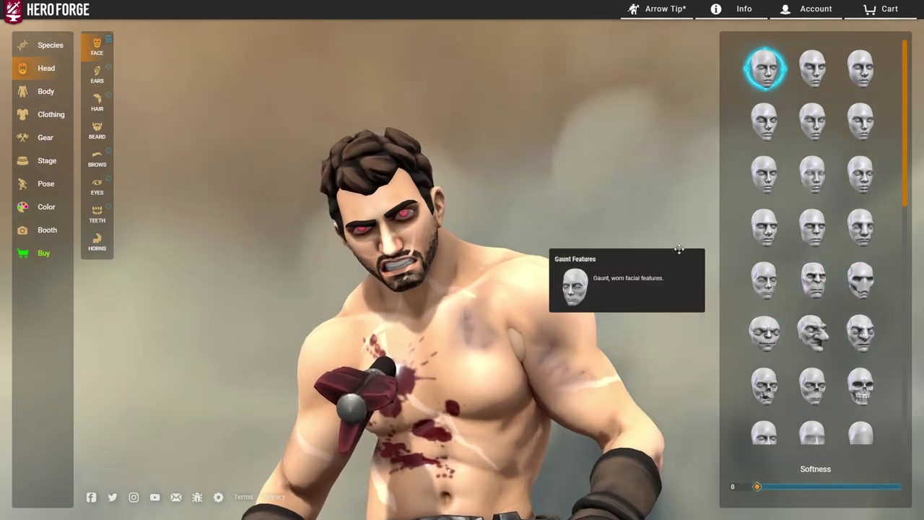
Try the heavy-browed, scowling face on the impaled figure and check it from the front and side.
scroll(815, 251, down, 2)
scroll(815, 260, up, 2)
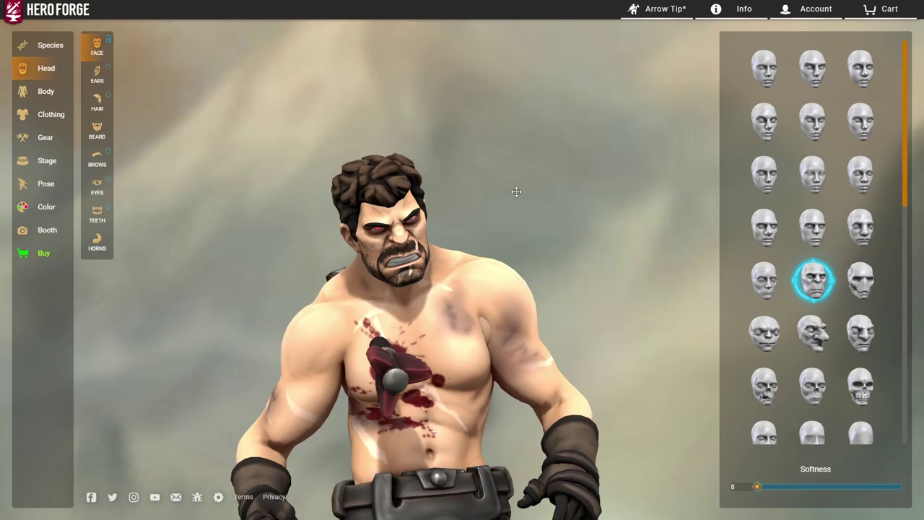
scroll(528, 186, up, 3)
mouse_move(530, 185)
mouse_down()
mouse_move(477, 162)
mouse_move(537, 172)
mouse_up()
scroll(477, 162, down, 1)
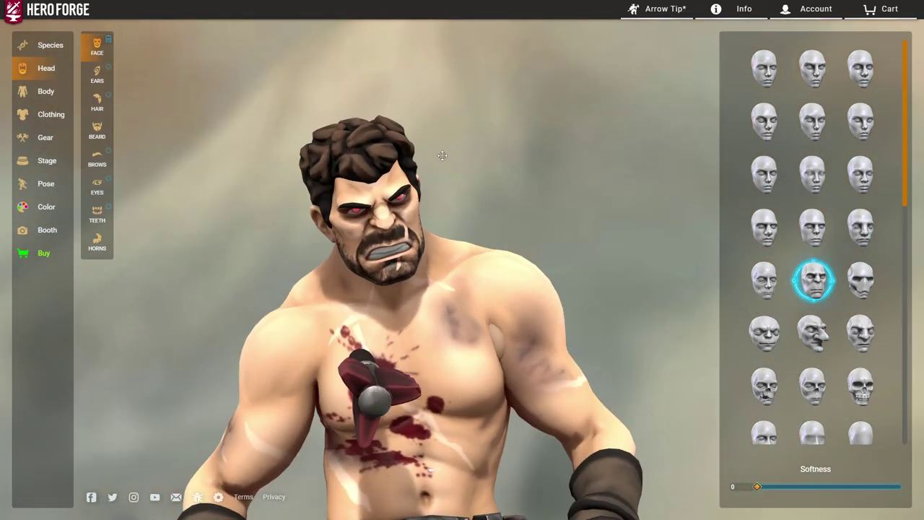
drag(427, 173, 571, 180)
drag(364, 201, 408, 202)
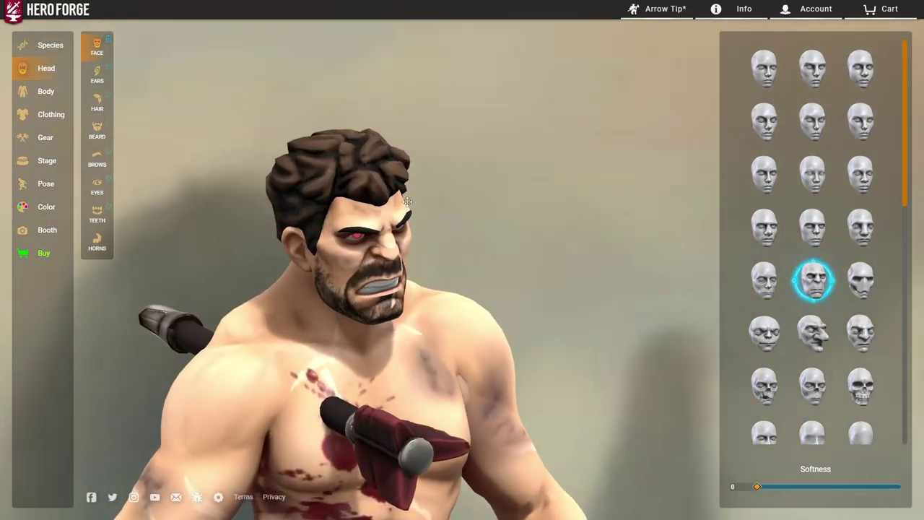
drag(467, 177, 432, 177)
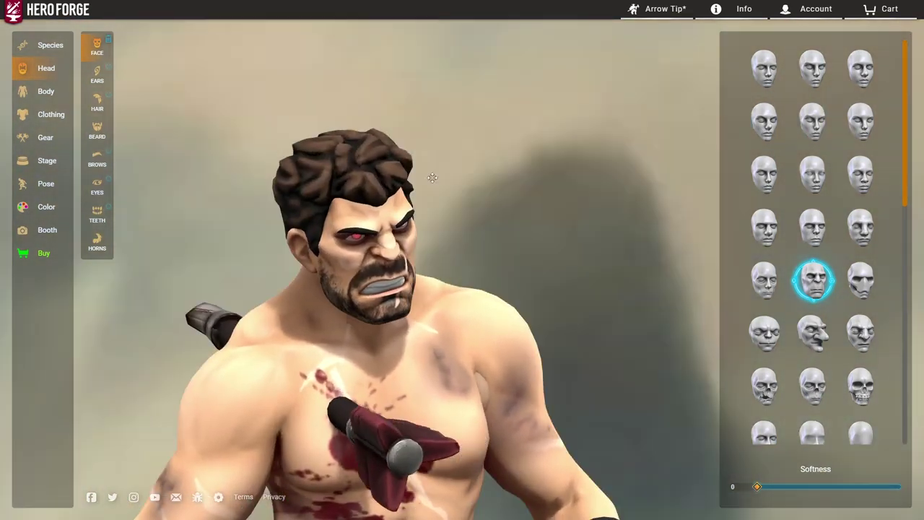
Add the thick moustache to the impaled figure and paint it brown to match the beard.
click(97, 130)
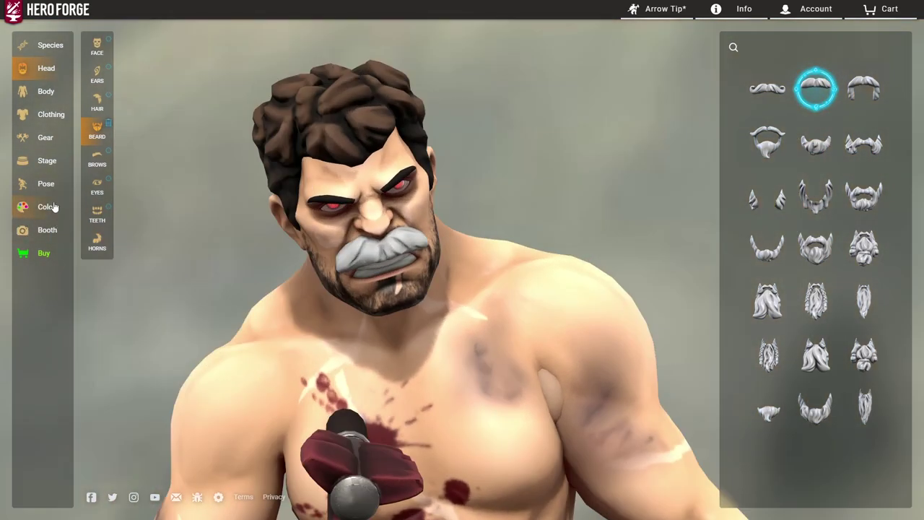
click(54, 207)
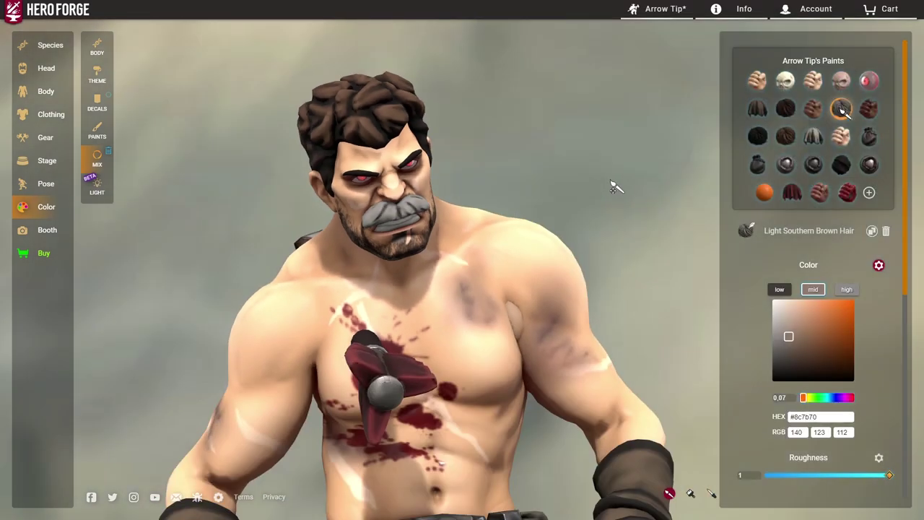
click(46, 69)
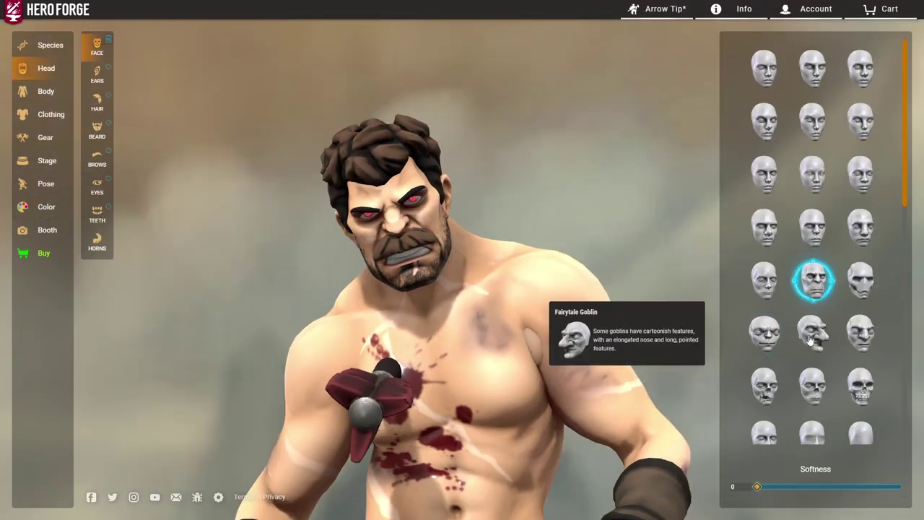
Try the Fairytale Goblin face from both sides and switch the impaled figure to Goblin Features.
drag(587, 217, 405, 243)
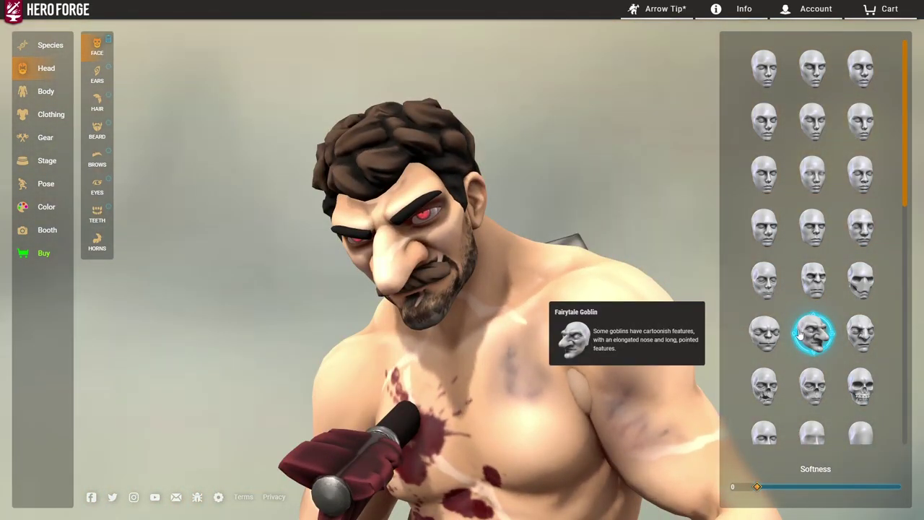
drag(498, 237, 553, 212)
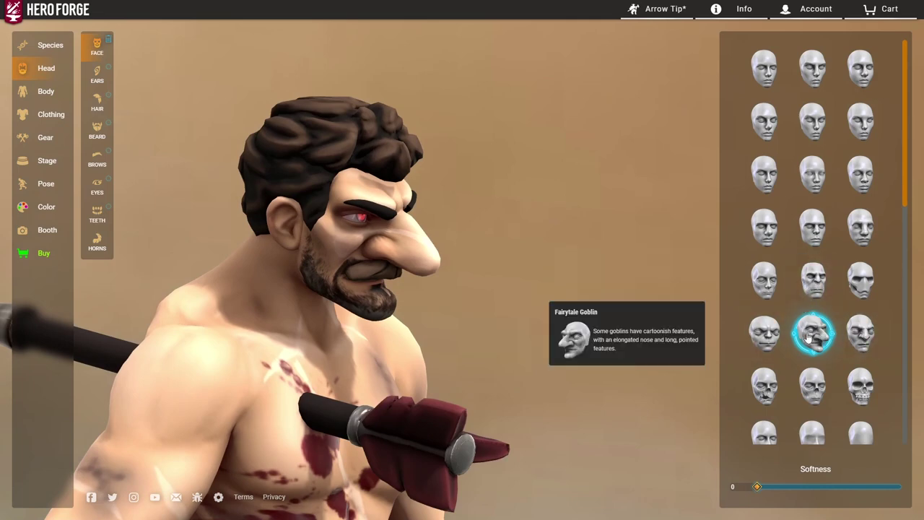
click(769, 336)
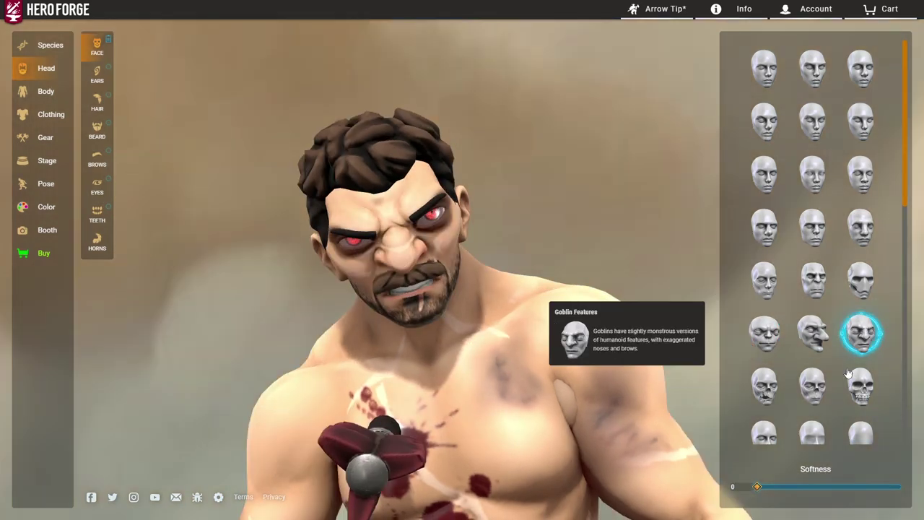
scroll(830, 386, down, 10)
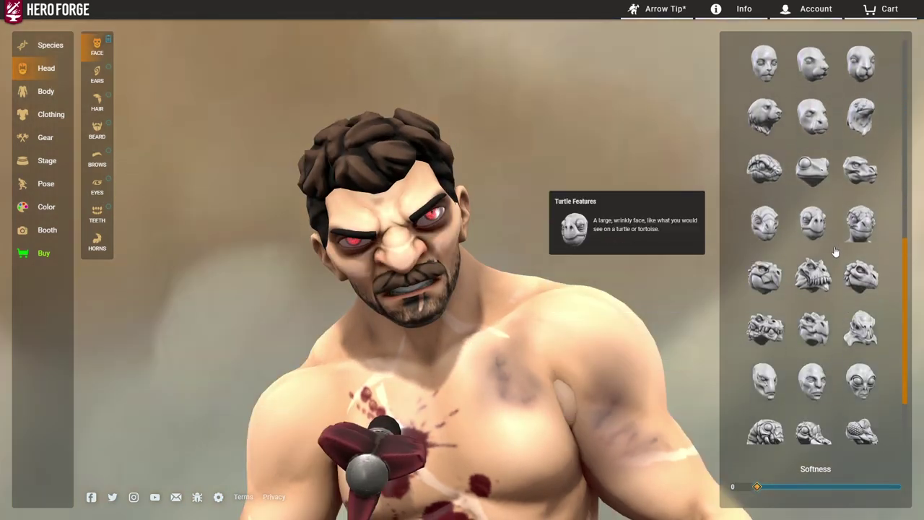
click(861, 333)
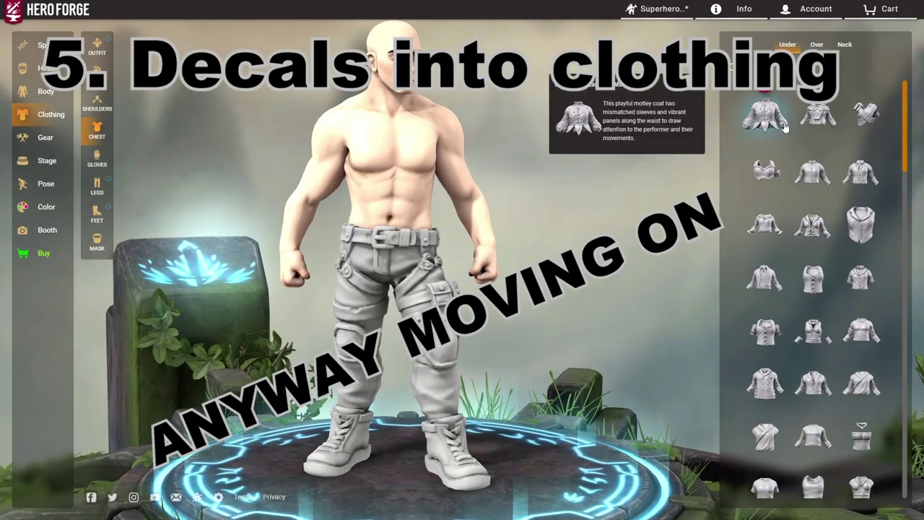
Browse the under-layer chest clothing and try the crossed wrap top with shoulder armor on the bare-chested figure.
drag(907, 99, 907, 490)
scroll(618, 335, up, 3)
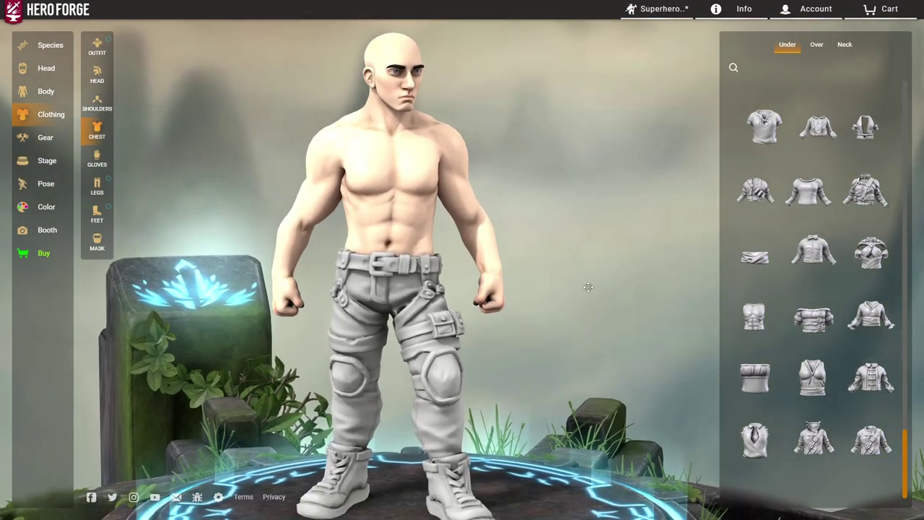
drag(600, 301, 561, 290)
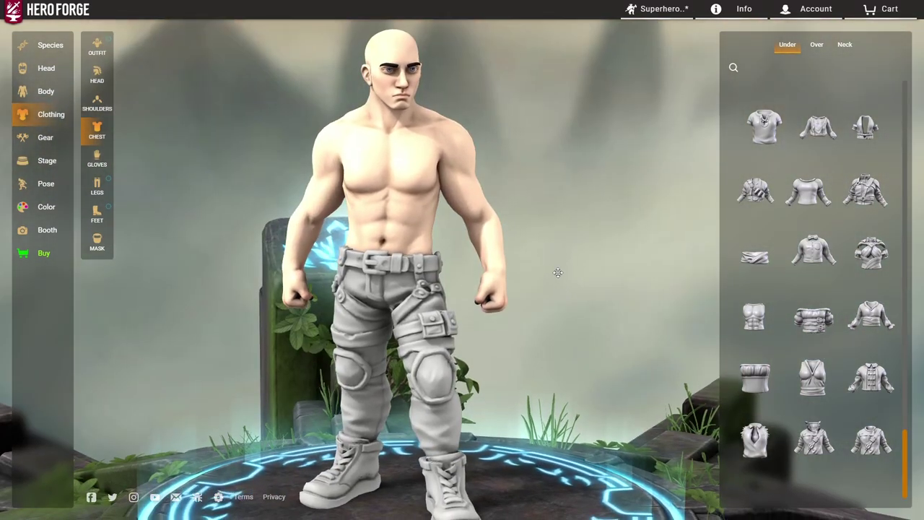
scroll(747, 265, up, 1)
scroll(544, 228, up, 2)
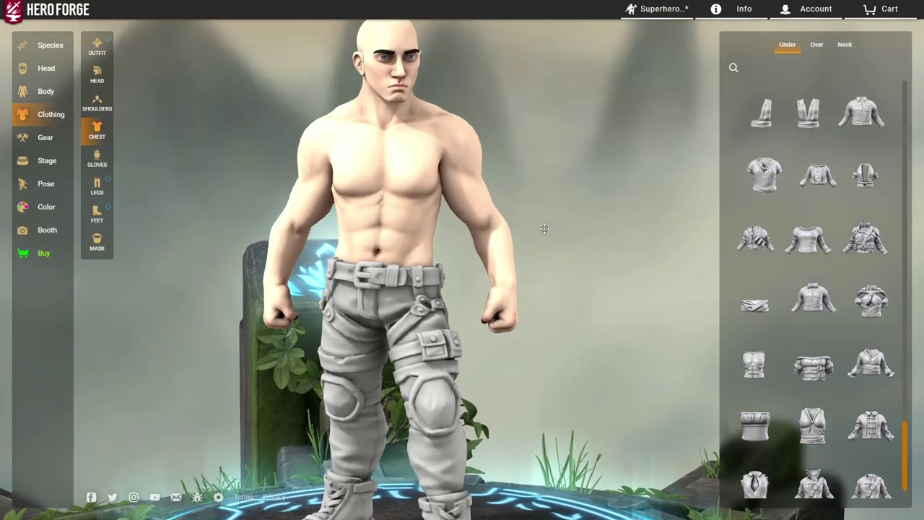
scroll(816, 289, down, 1)
click(871, 252)
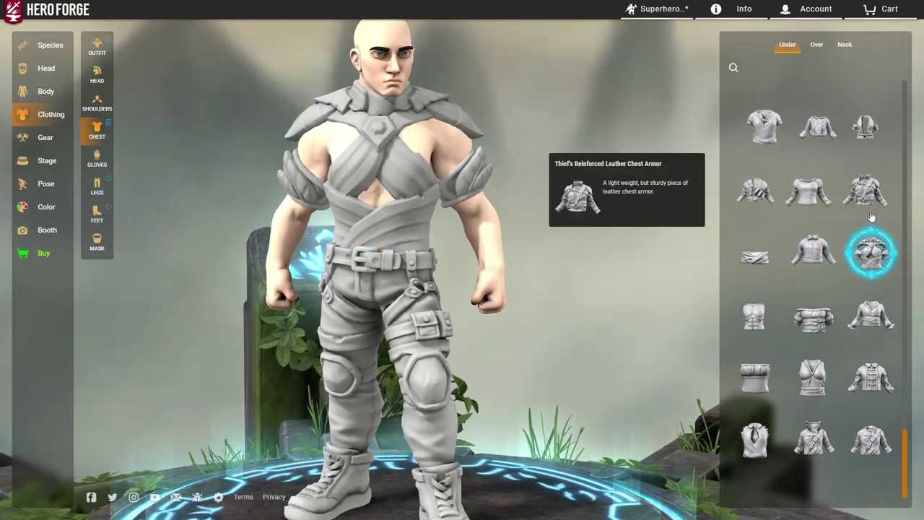
click(871, 212)
drag(396, 202, 512, 193)
scroll(512, 194, up, 2)
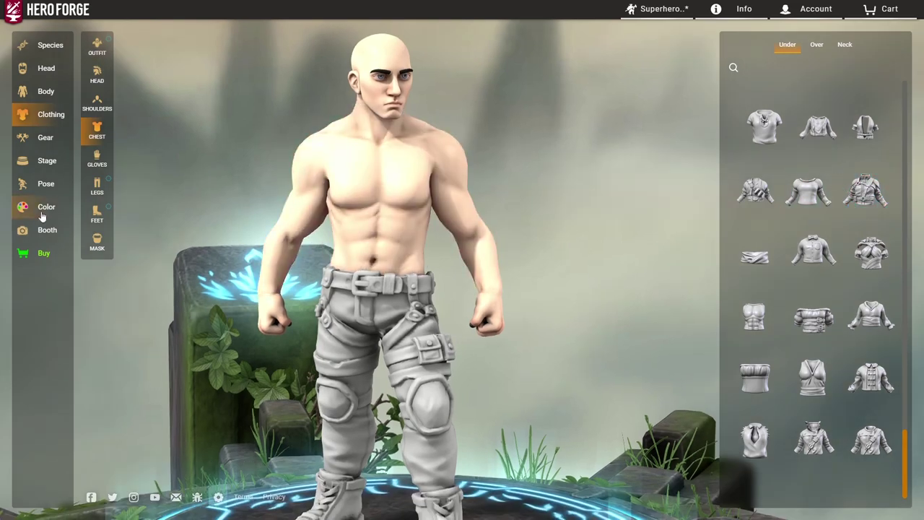
Paint the figure's bare torso, arms and neck with a dark grey fabric paint from My Library.
click(42, 211)
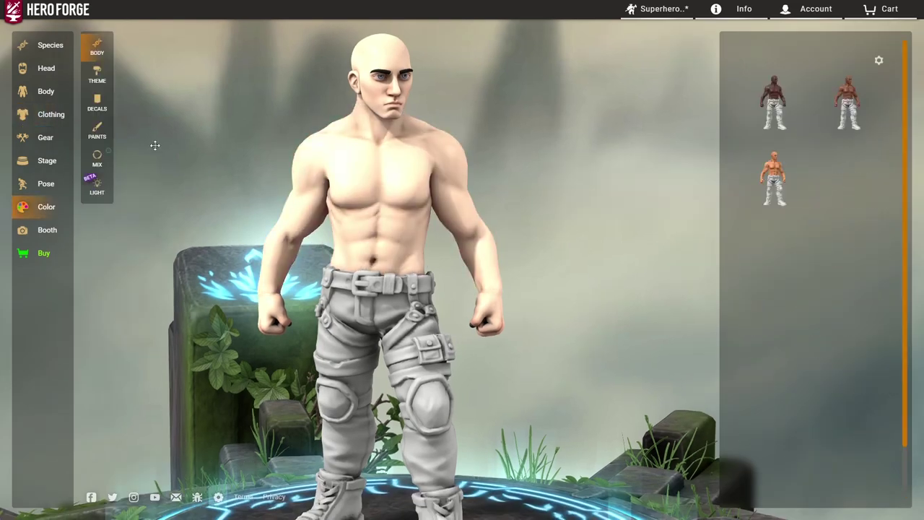
mouse_move(524, 156)
mouse_down()
mouse_move(565, 167)
mouse_move(560, 172)
mouse_up()
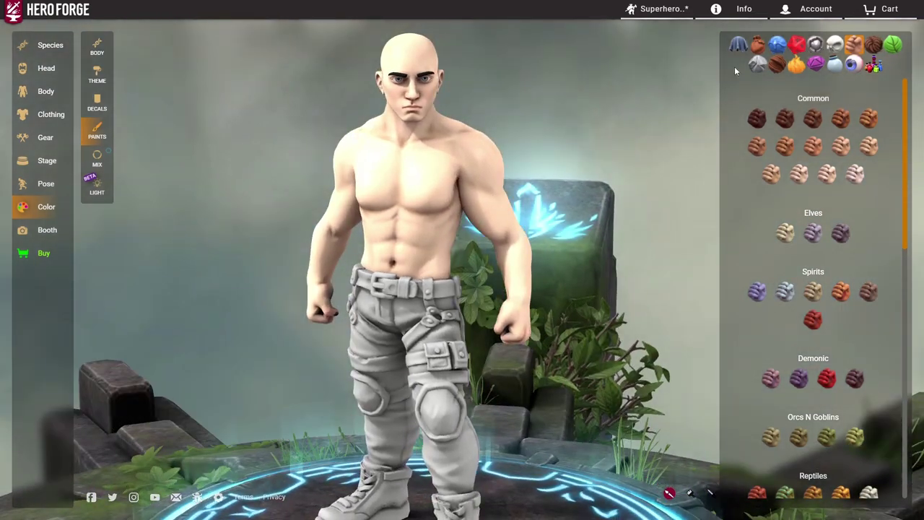
click(738, 45)
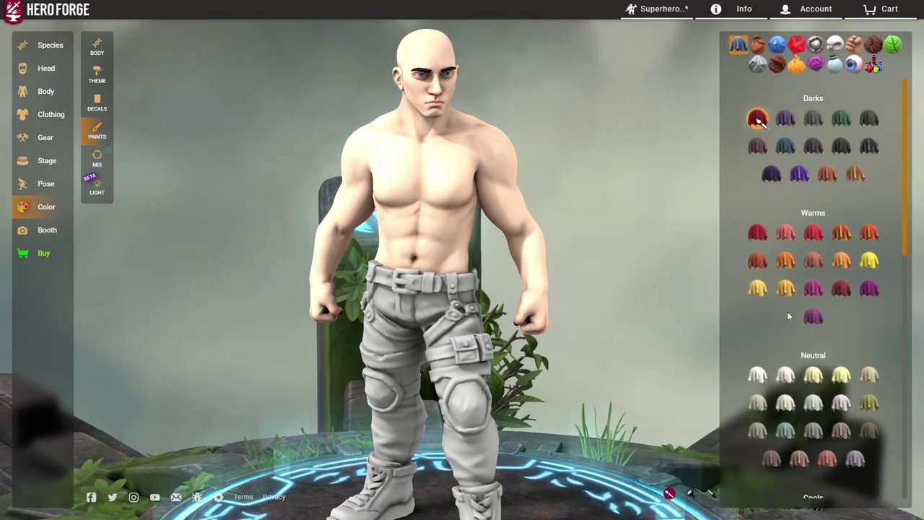
scroll(770, 301, down, 8)
scroll(765, 220, down, 3)
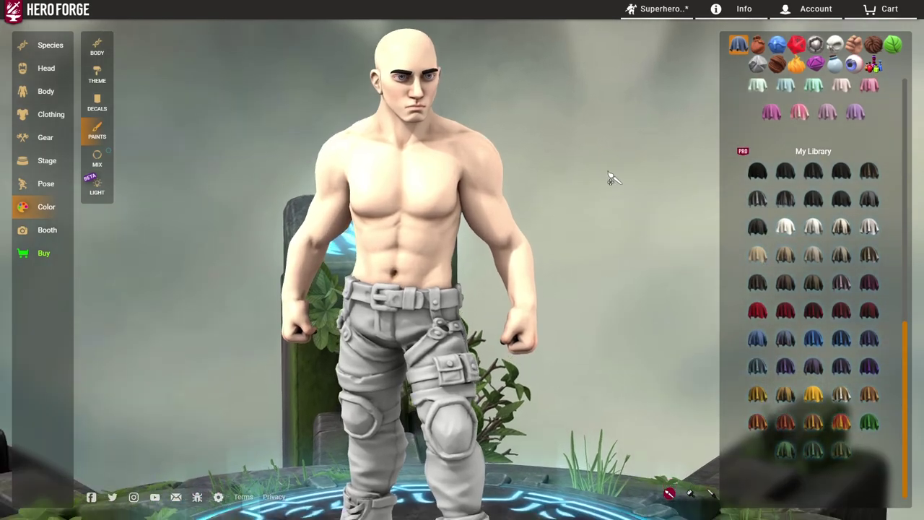
click(870, 199)
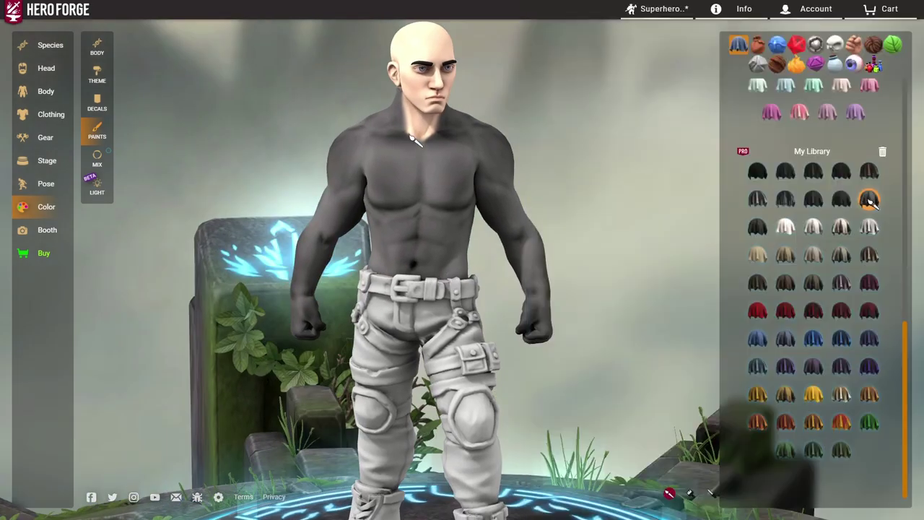
click(414, 129)
scroll(510, 169, up, 2)
mouse_move(510, 169)
mouse_down()
mouse_move(628, 171)
mouse_move(595, 234)
mouse_up()
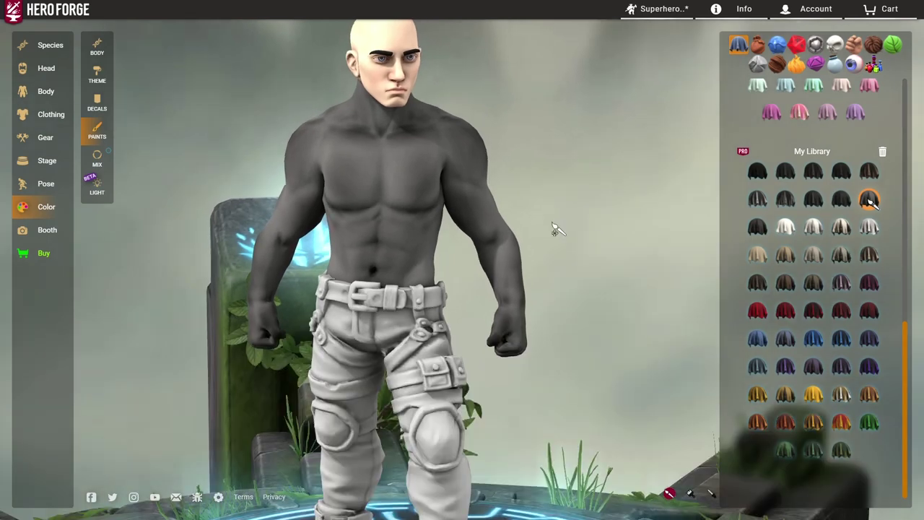
Add the Chest Blaze decal to the torso and recolor it with a black fabric paint from My Library.
click(99, 107)
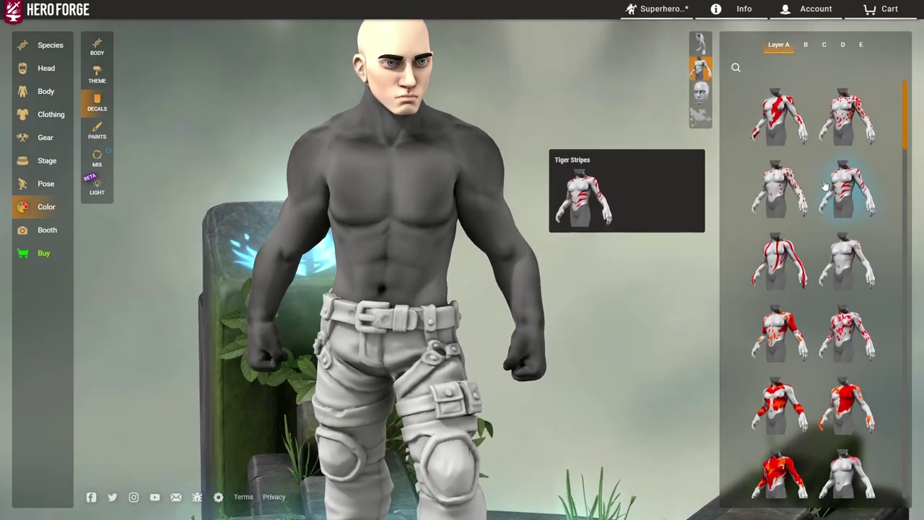
scroll(797, 208, down, 4)
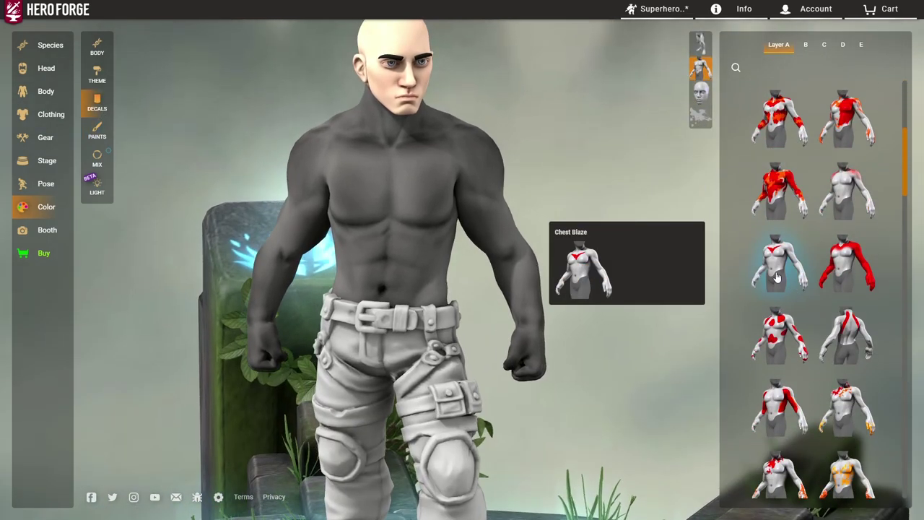
click(780, 269)
click(108, 137)
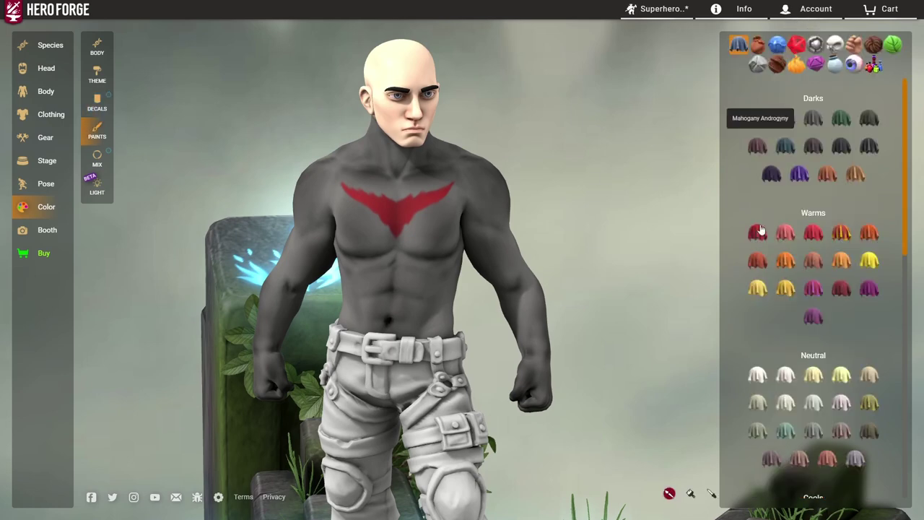
scroll(760, 230, down, 10)
click(803, 317)
Make a half-face mask from the Splatter Gradient 1 decal by setting Up/Down to 0.74 and painting it black.
click(97, 102)
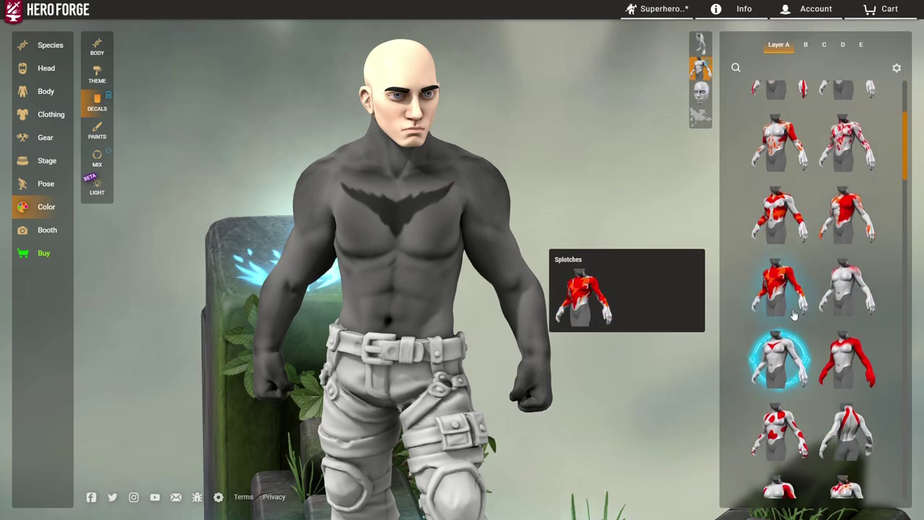
scroll(787, 296, down, 2)
drag(604, 214, 575, 216)
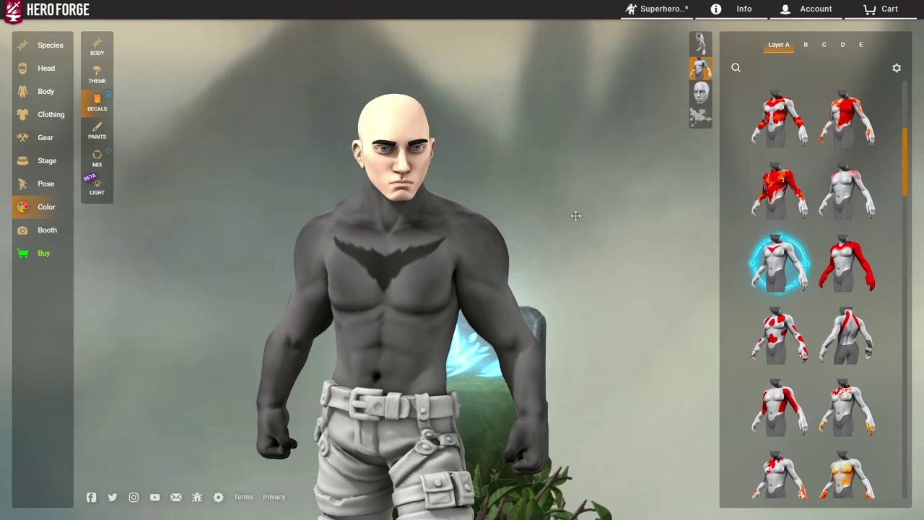
click(704, 96)
scroll(794, 216, down, 1)
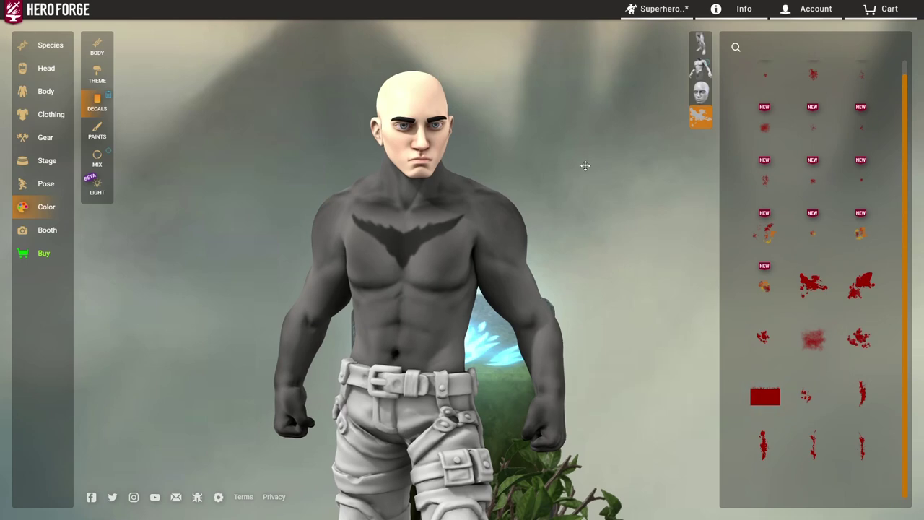
click(777, 402)
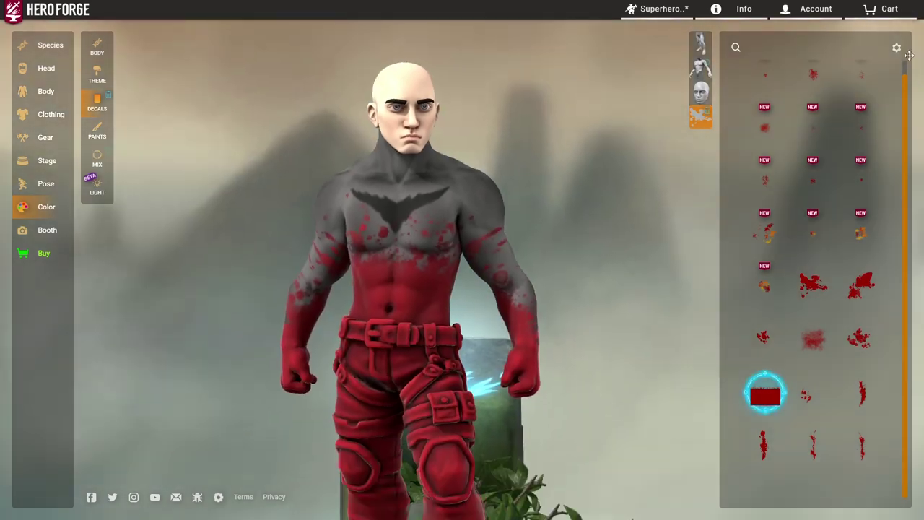
click(897, 49)
drag(830, 159, 870, 160)
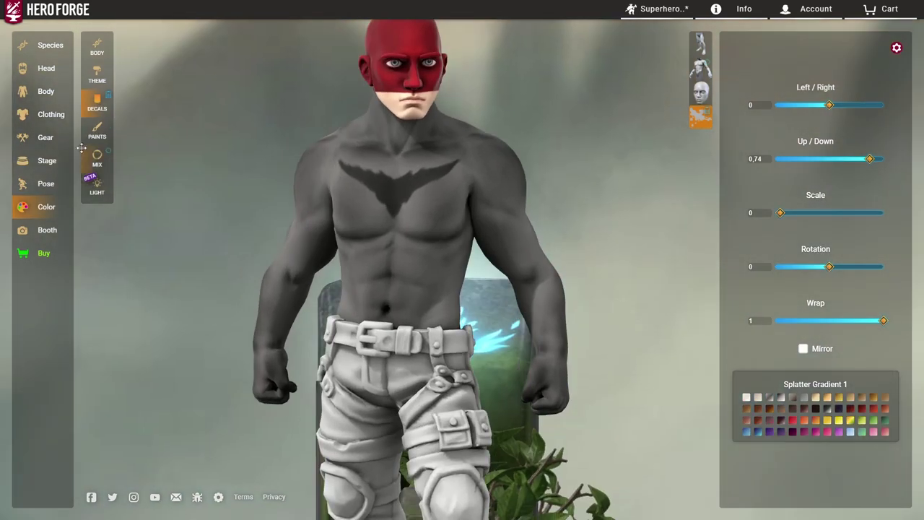
click(92, 155)
click(814, 81)
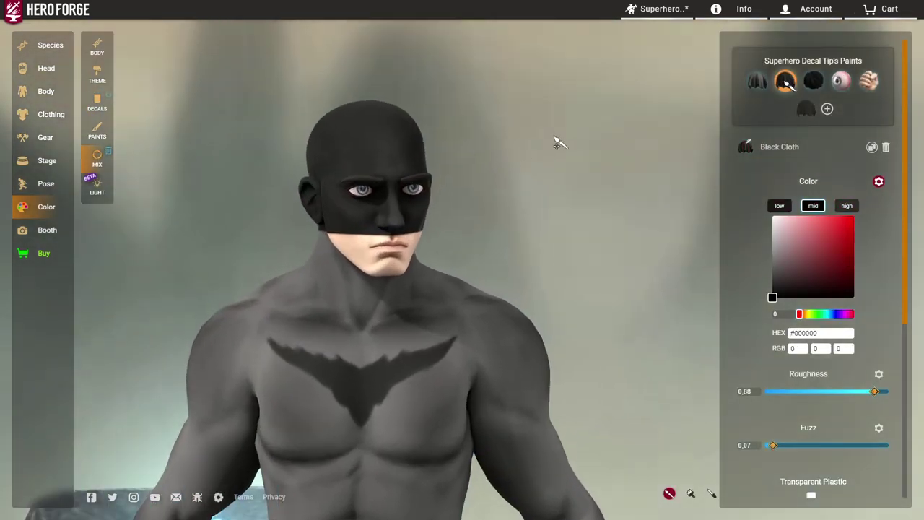
Add a pair of Short Crown Horn horns to the masked superhero's head.
click(45, 68)
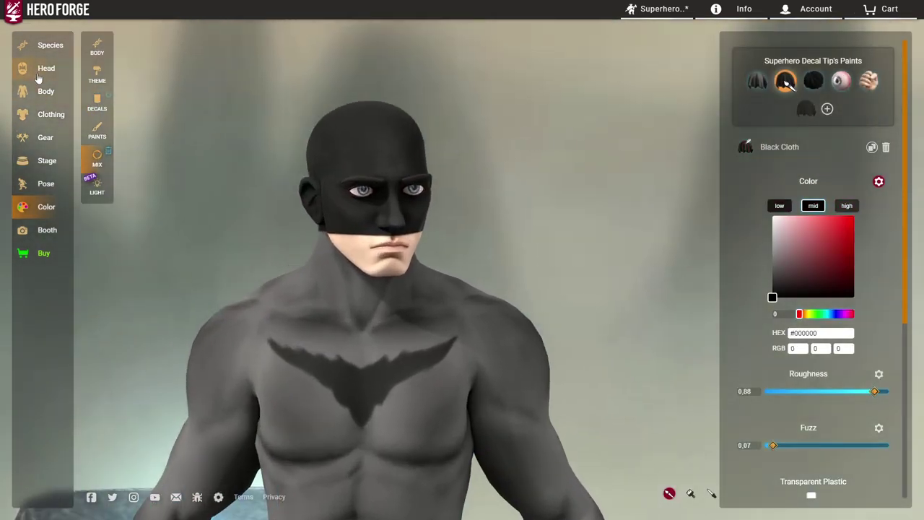
click(97, 241)
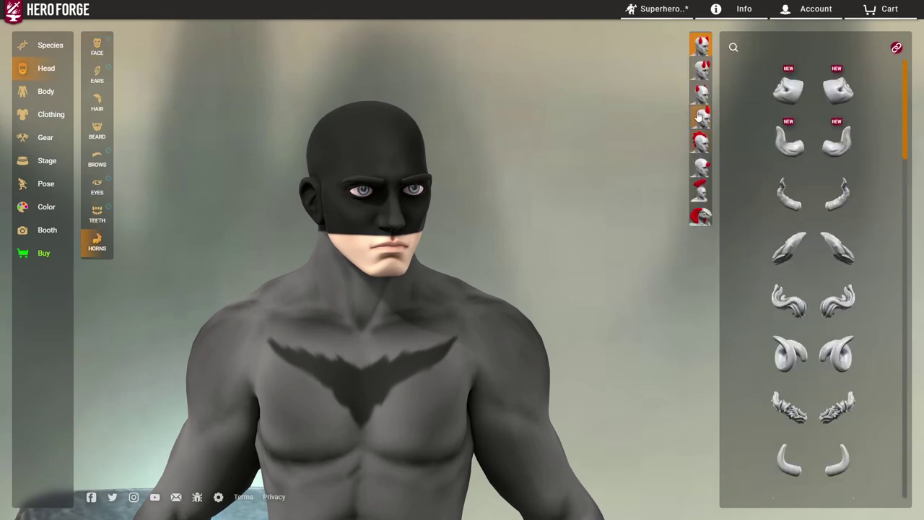
scroll(805, 193, down, 10)
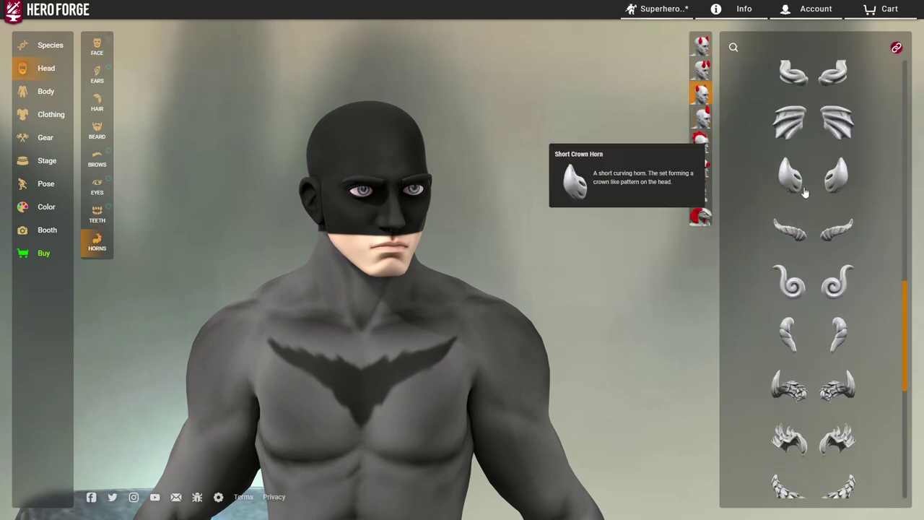
click(805, 193)
Pose the masked figure's linked horns as upright ears with Twist -0.03, Bend 0.27 and Tilt -0.29.
click(46, 183)
click(96, 130)
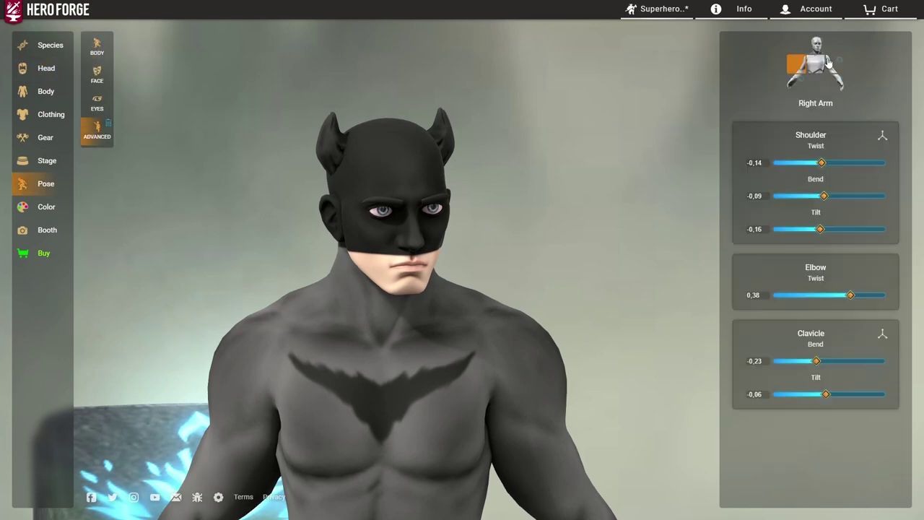
click(761, 48)
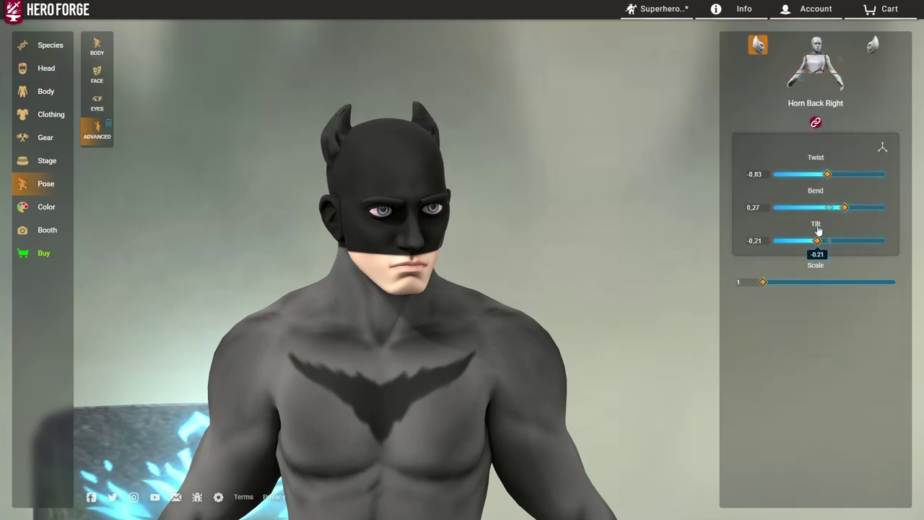
scroll(483, 192, down, 5)
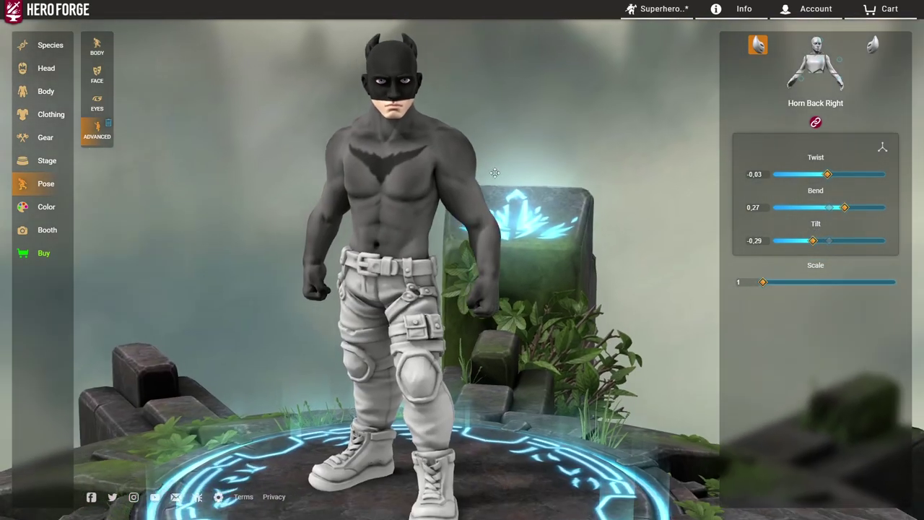
drag(494, 172, 477, 144)
scroll(522, 152, up, 2)
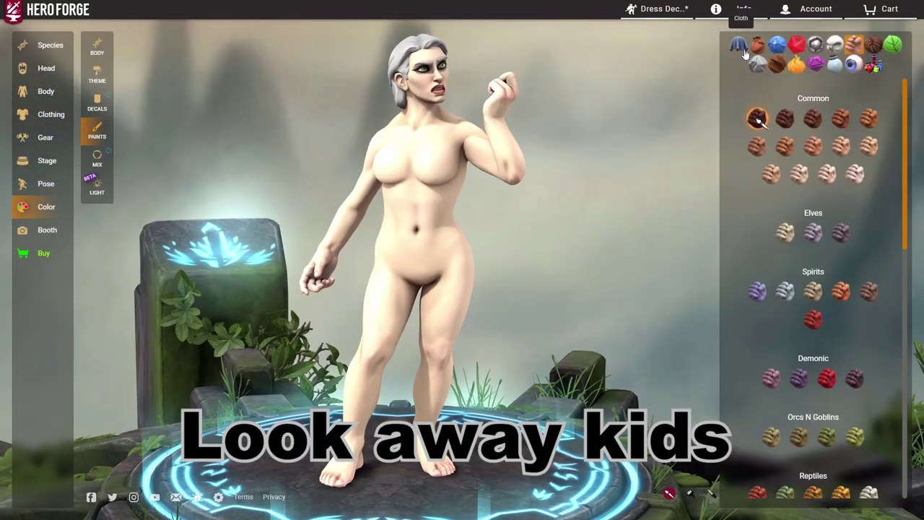
Paint the bare woman's body below the neck with a near-black cloth paint from My Library and view the over-layer chest clothing.
click(742, 52)
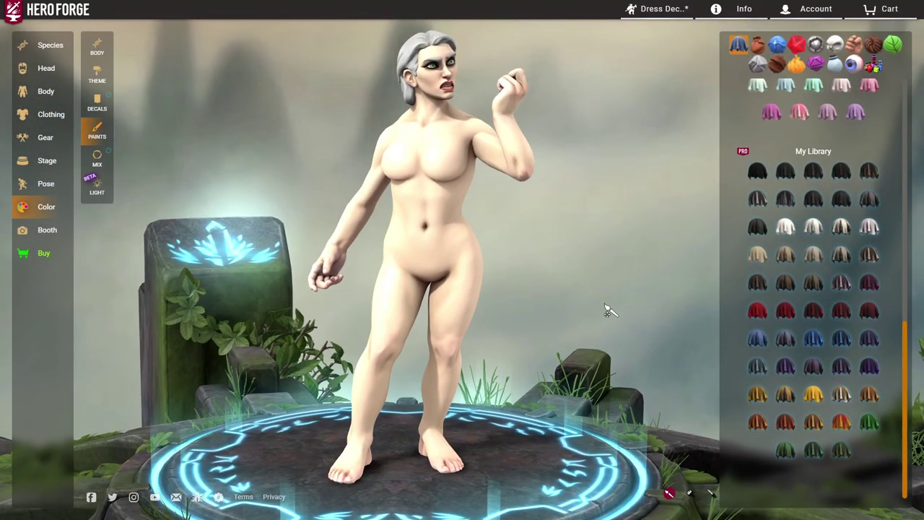
drag(608, 311, 650, 300)
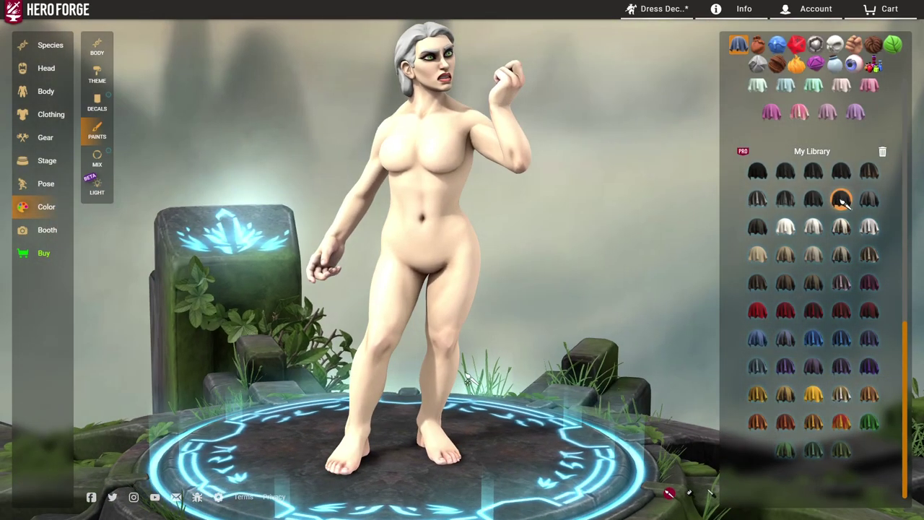
click(841, 200)
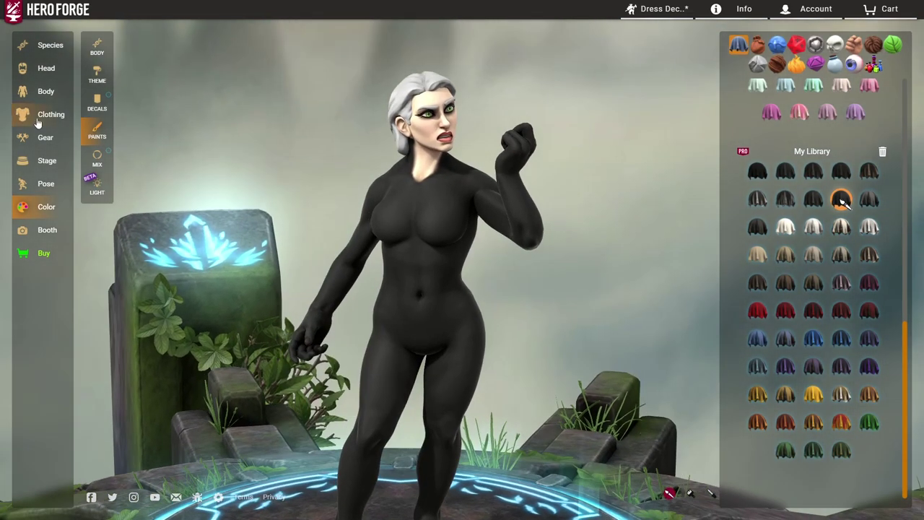
click(39, 116)
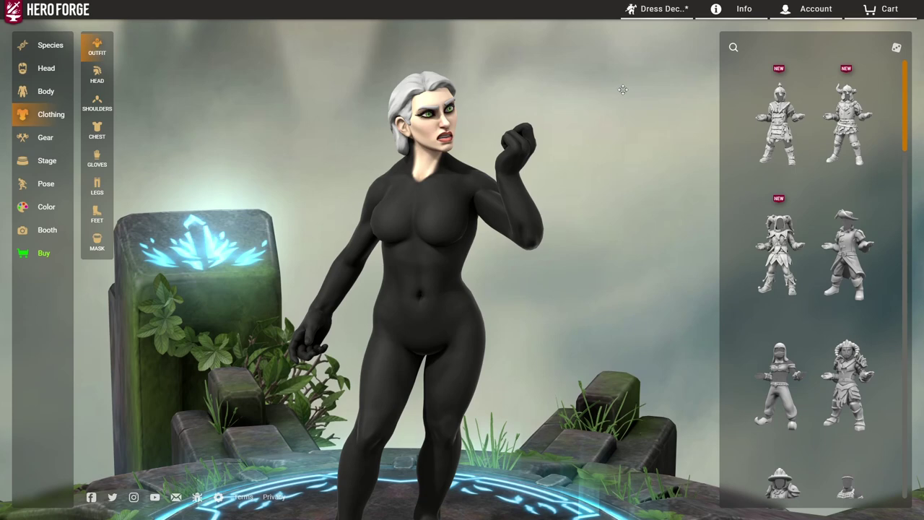
click(97, 134)
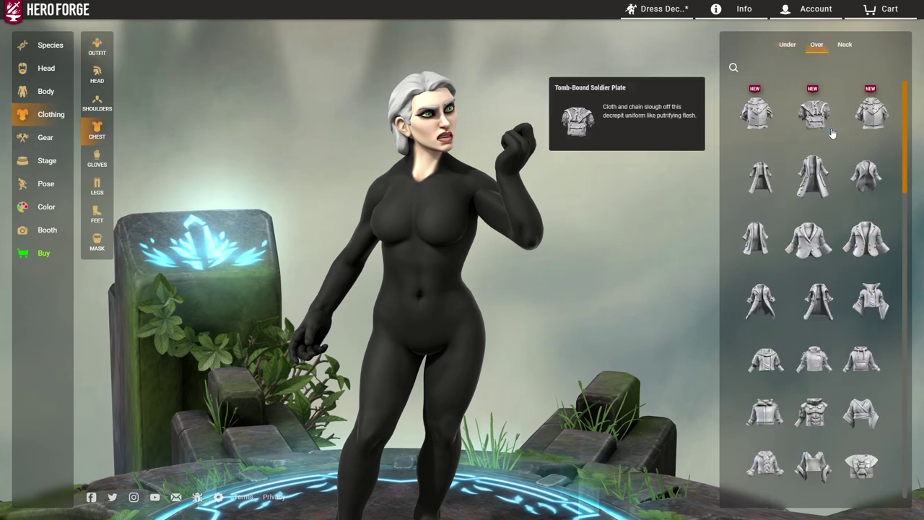
Add the body decal that covers the upper chest, shoulders and arms on Layer A.
click(46, 207)
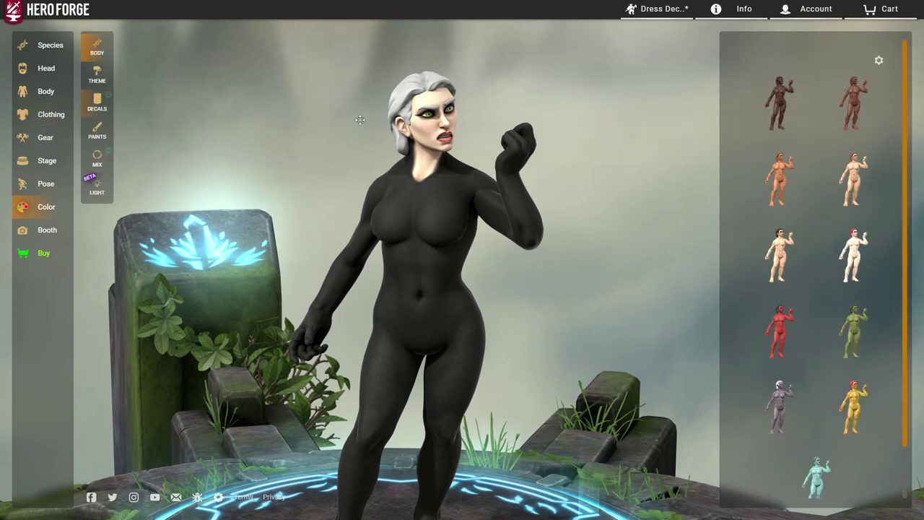
click(97, 101)
click(700, 69)
scroll(806, 193, down, 2)
click(847, 263)
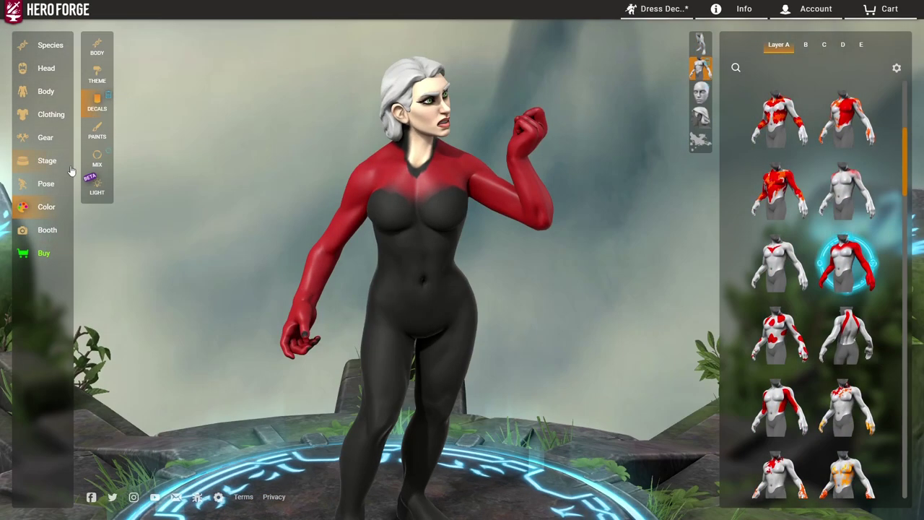
Recolor the chest and arm decal with the Pale Skin paint so the black body reads as a strapless dress.
click(97, 159)
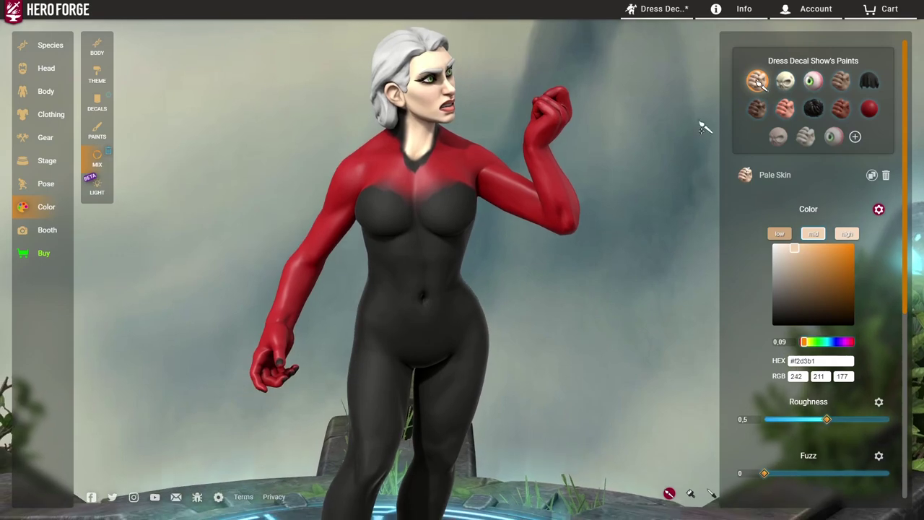
click(473, 172)
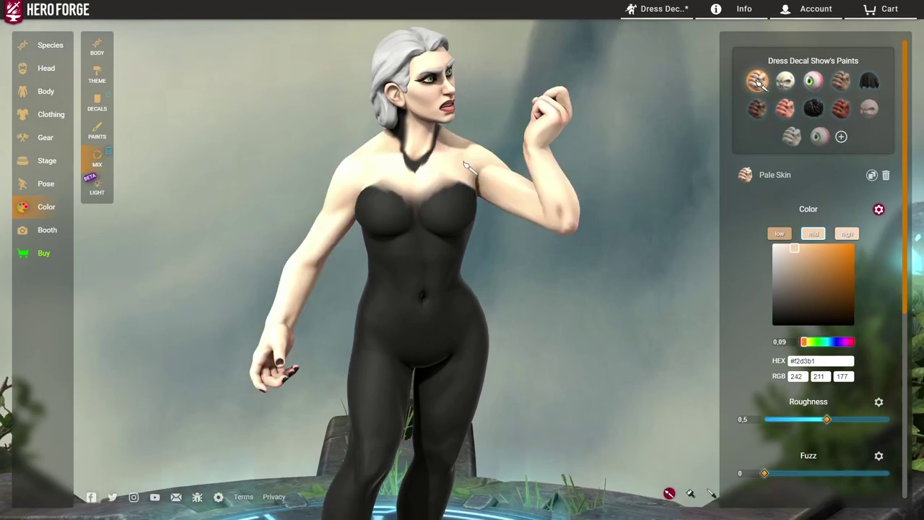
drag(646, 284, 588, 281)
drag(431, 186, 821, 241)
drag(694, 243, 491, 246)
Try several neck accessories, including the long bow and the plain collar, and settle on the Emerald Necklace.
click(51, 114)
click(97, 132)
click(845, 44)
scroll(812, 165, down, 1)
click(812, 164)
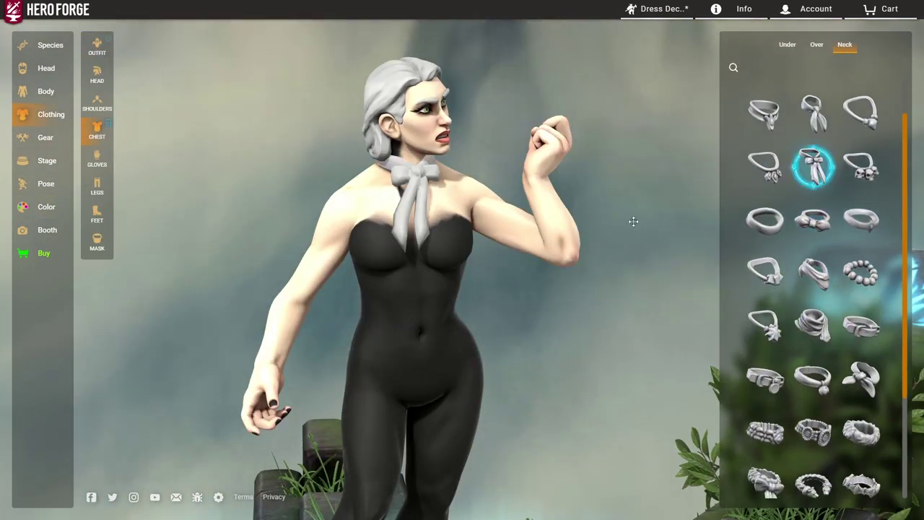
click(755, 124)
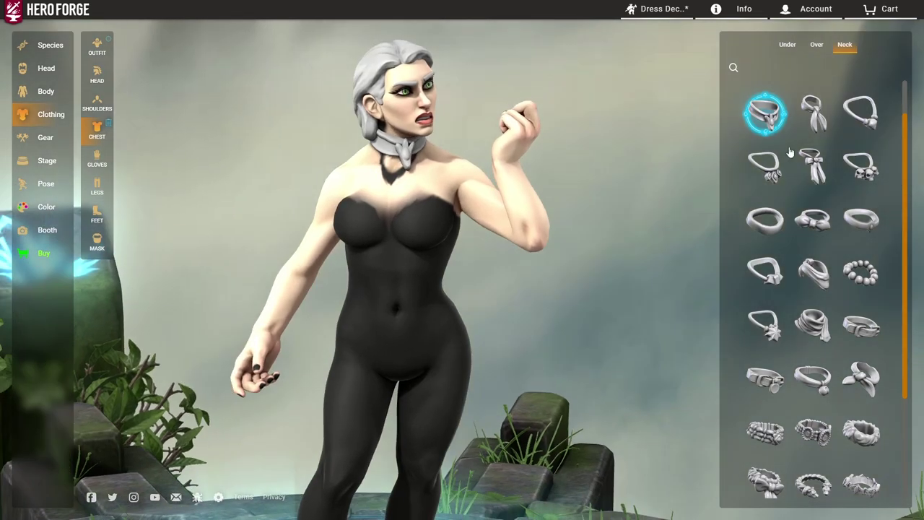
click(812, 165)
click(764, 219)
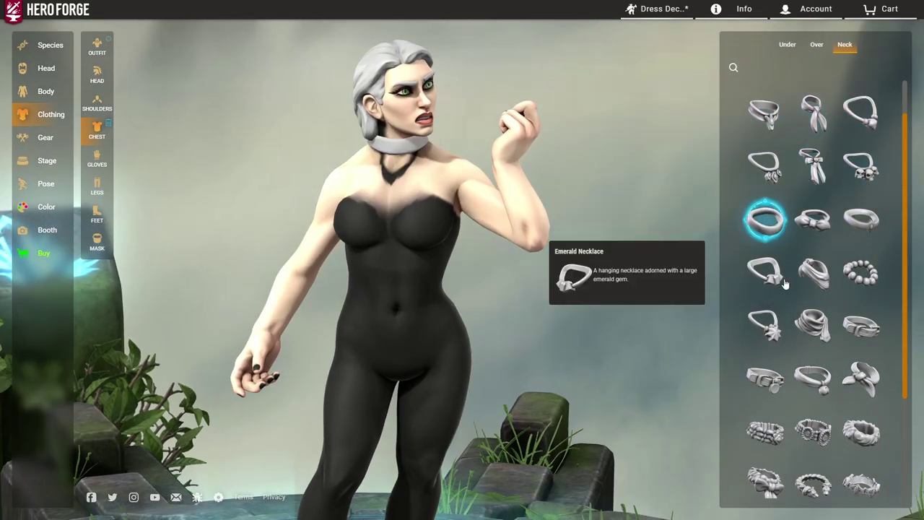
click(765, 273)
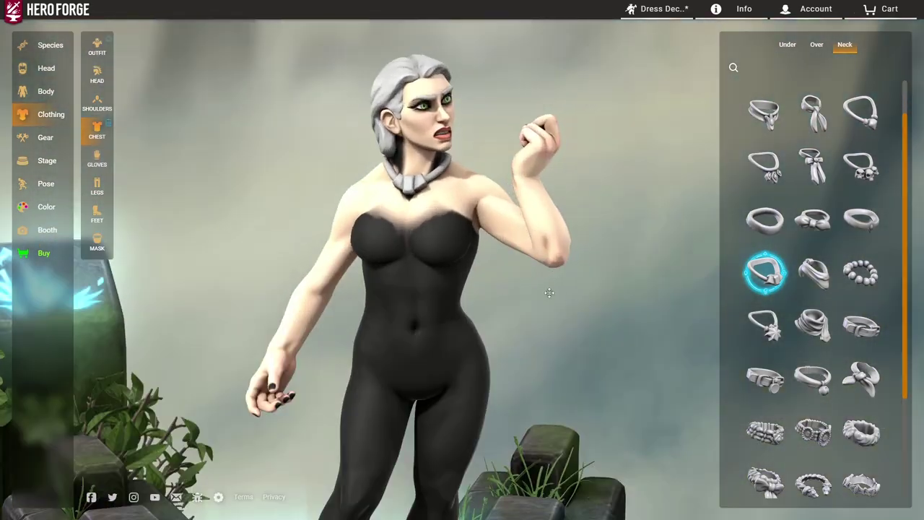
Replace both of the woman's arms with the smooth arms that look like long gloves.
click(46, 91)
click(697, 71)
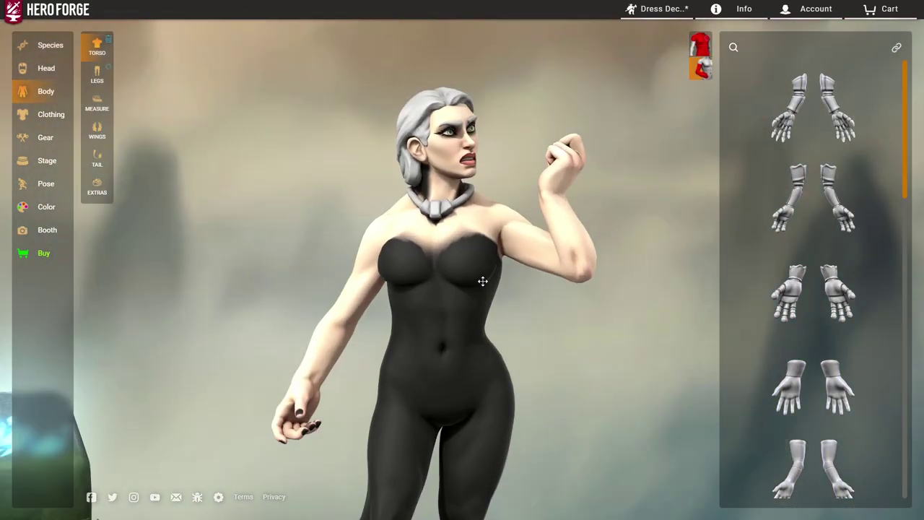
scroll(483, 278, up, 4)
drag(481, 266, 508, 250)
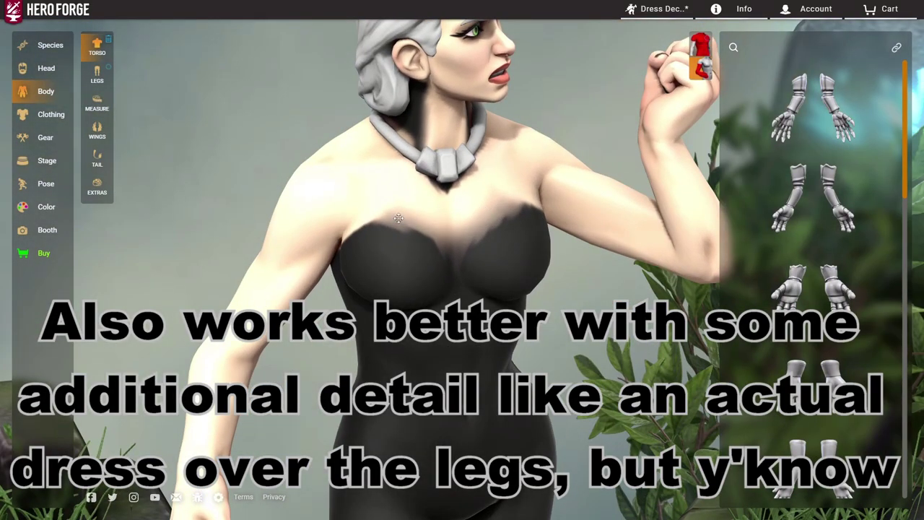
drag(399, 218, 452, 250)
scroll(453, 249, down, 4)
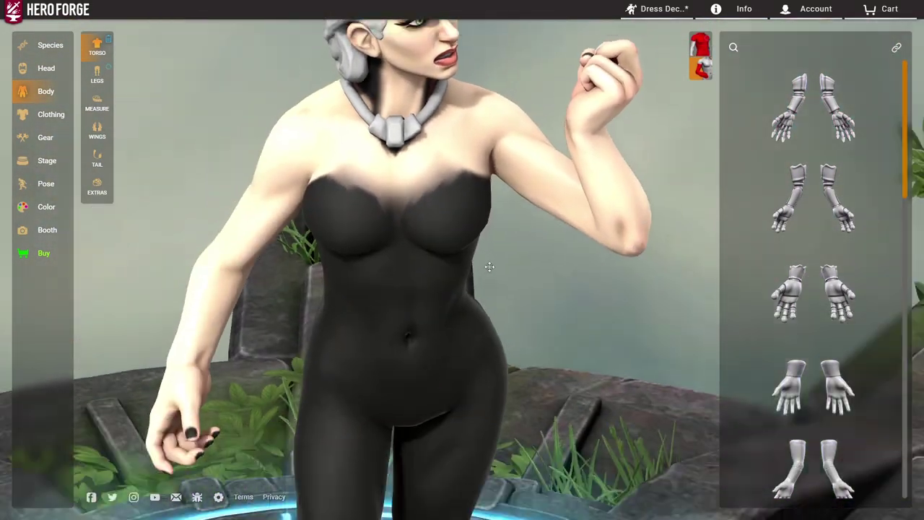
scroll(764, 256, down, 3)
click(789, 233)
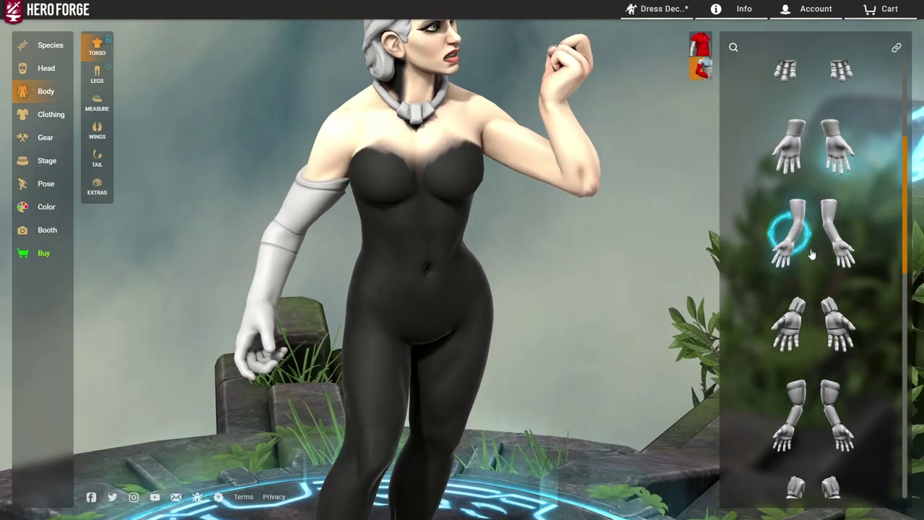
Browse the footwear and choose a pair of tall boots for the woman in the black dress.
click(50, 114)
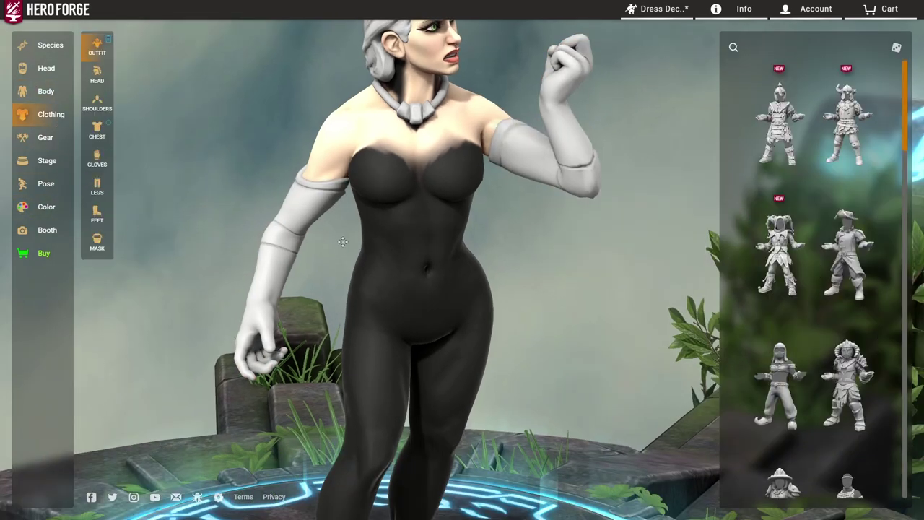
scroll(794, 253, down, 3)
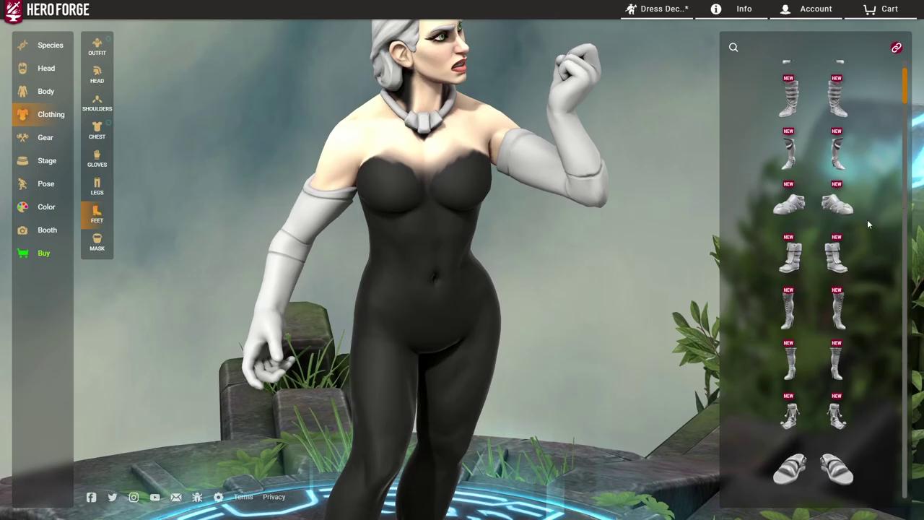
click(787, 310)
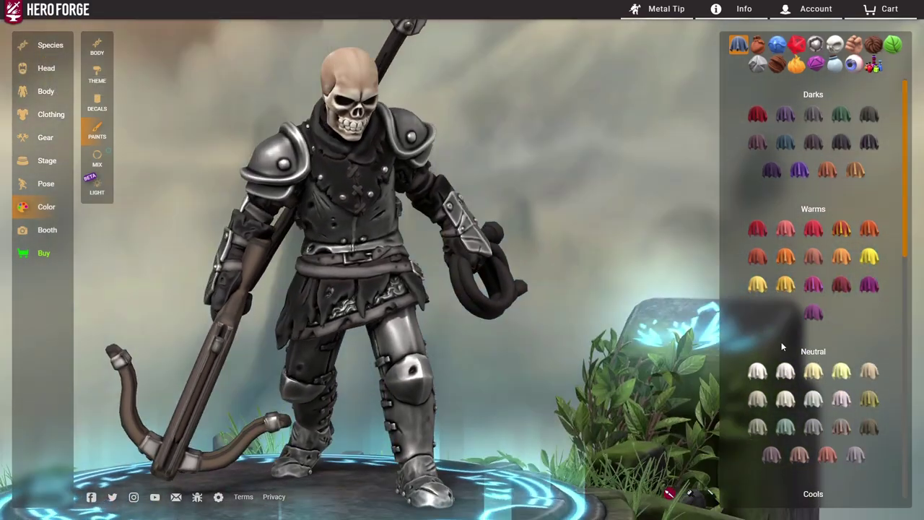
Change the high color of the armored skeleton's Grey Steel paint to the dark rusty brown #422d27.
scroll(784, 340, down, 3)
click(815, 44)
scroll(790, 368, down, 3)
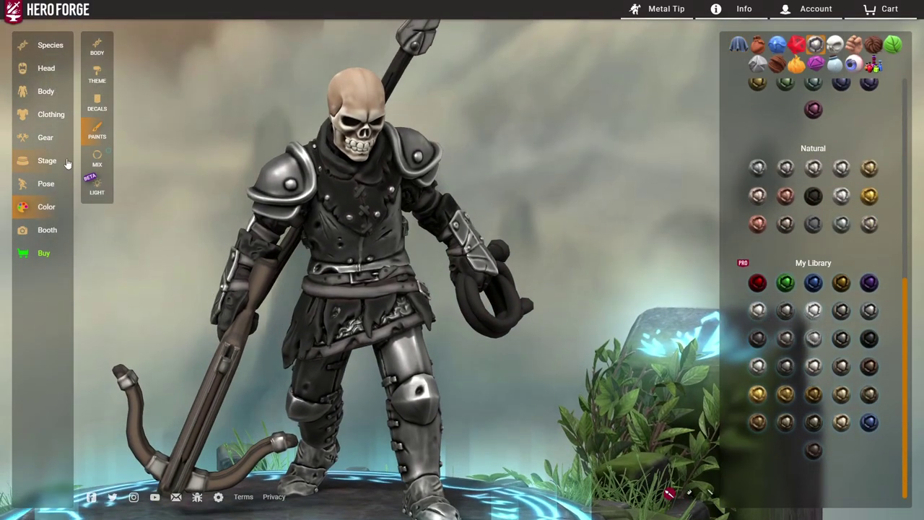
click(97, 159)
scroll(532, 175, up, 5)
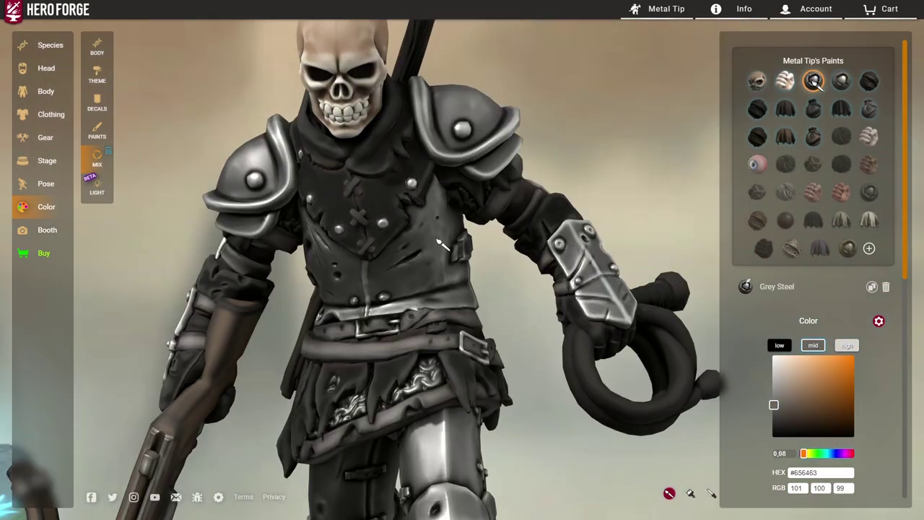
scroll(602, 130, up, 1)
scroll(592, 132, down, 3)
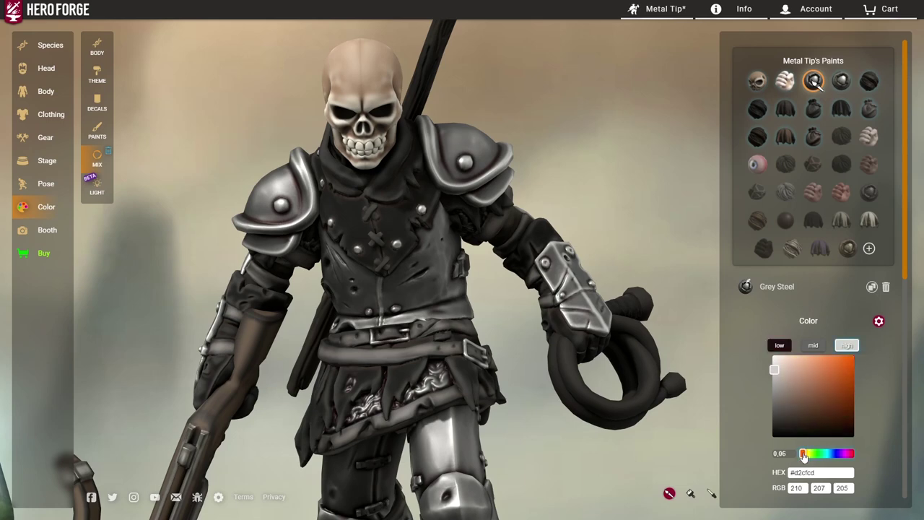
click(809, 421)
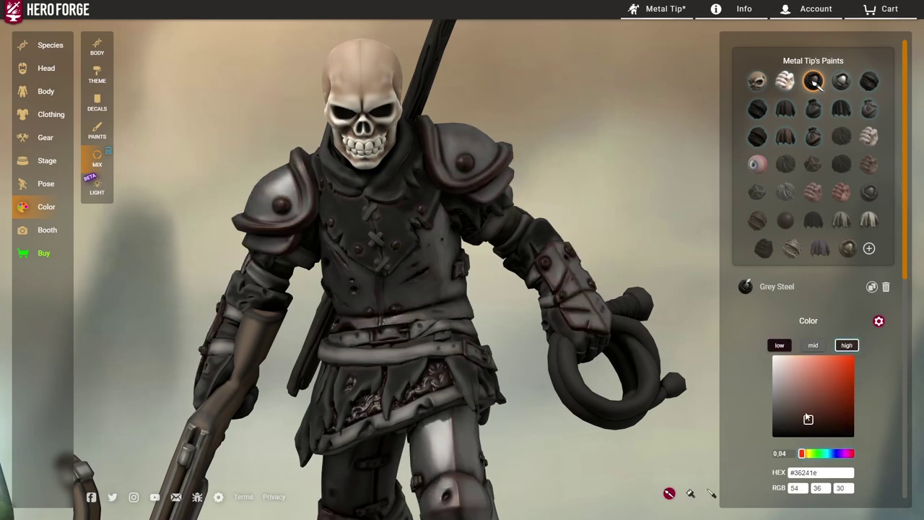
mouse_move(590, 170)
mouse_down()
mouse_move(609, 174)
mouse_move(600, 151)
mouse_move(587, 158)
mouse_move(594, 171)
mouse_up()
drag(620, 128, 548, 164)
scroll(538, 148, up, 3)
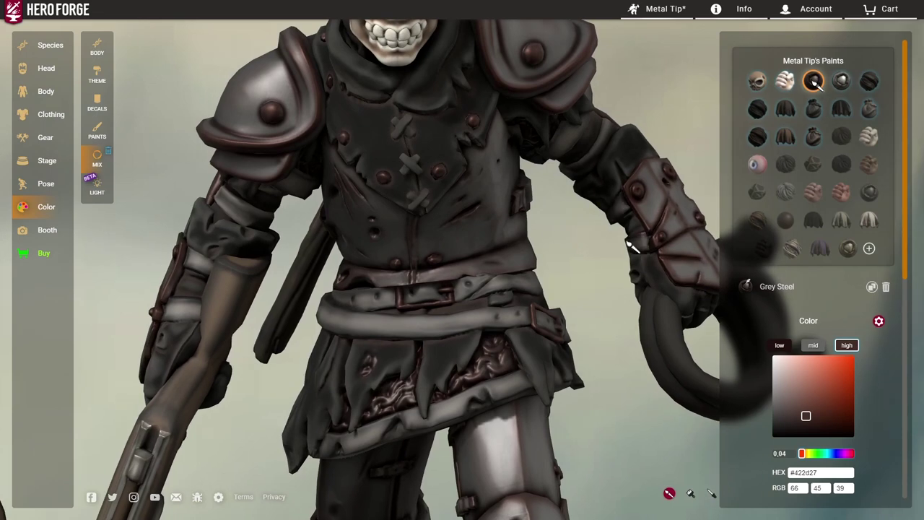
Add a multicolored splatter decal to the skeleton's armor and recolor the torso splatter with the Dried Blood skin paint.
click(91, 102)
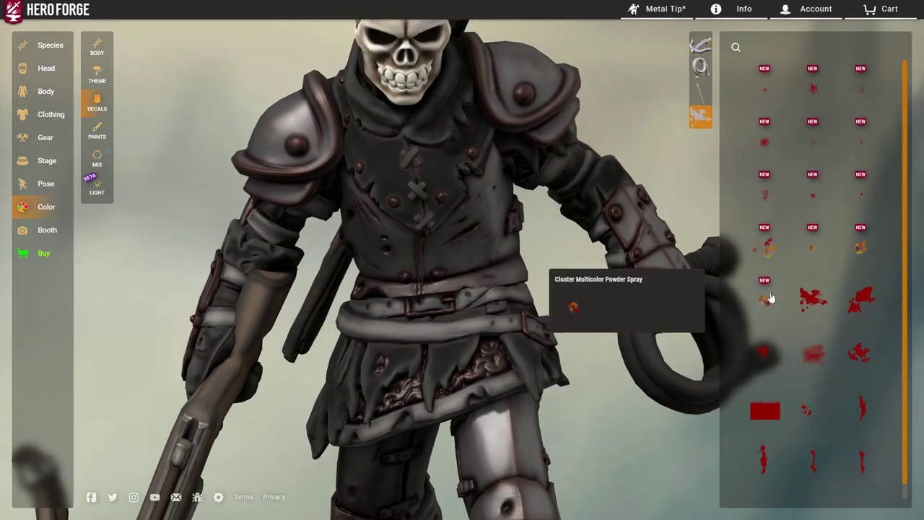
click(765, 248)
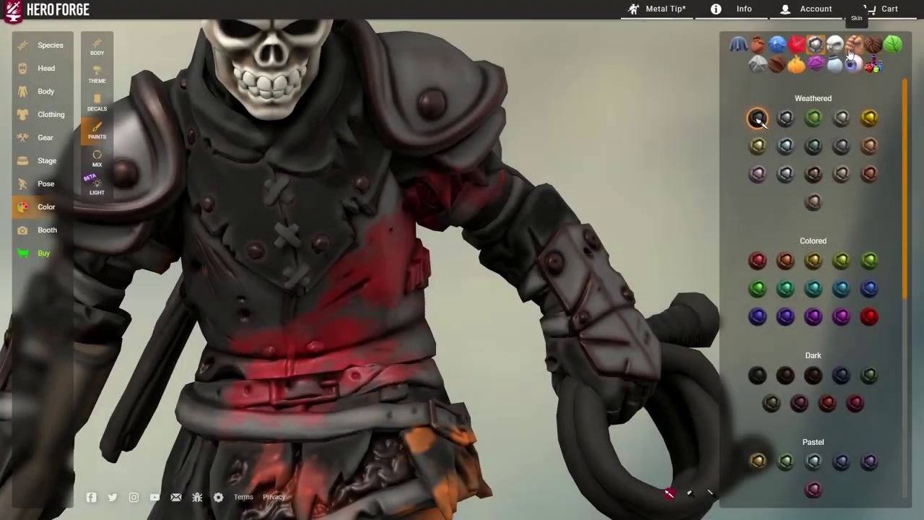
click(853, 46)
scroll(831, 340, down, 10)
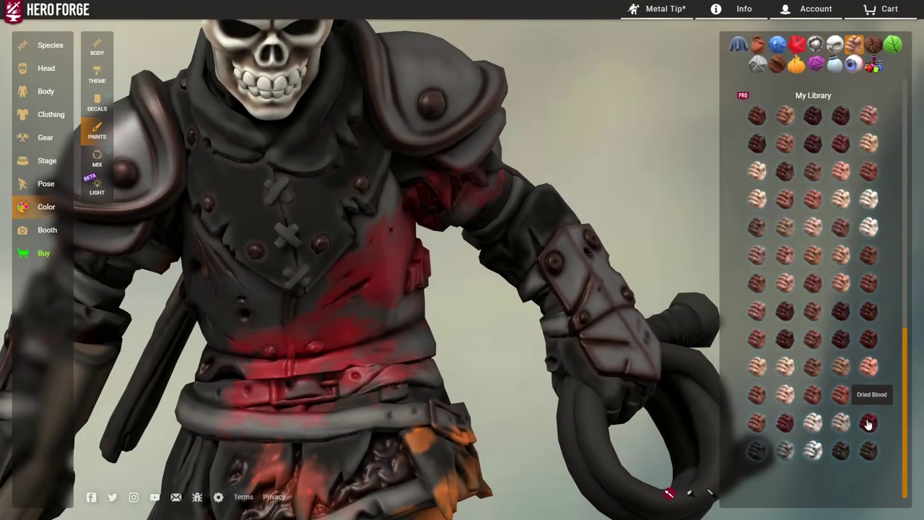
click(868, 423)
Turn on the Metal property of the Dried Blood paint used for the armor's splatter.
click(88, 160)
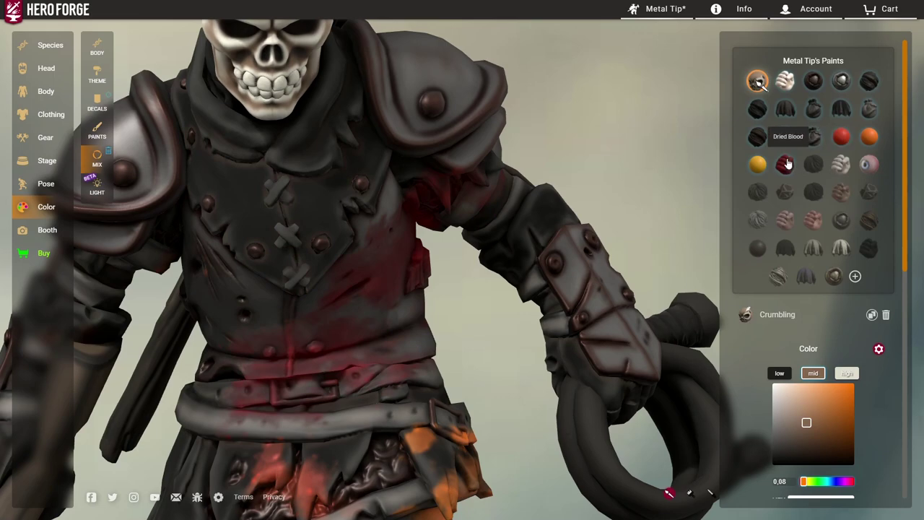
click(787, 161)
scroll(877, 397, down, 6)
click(811, 334)
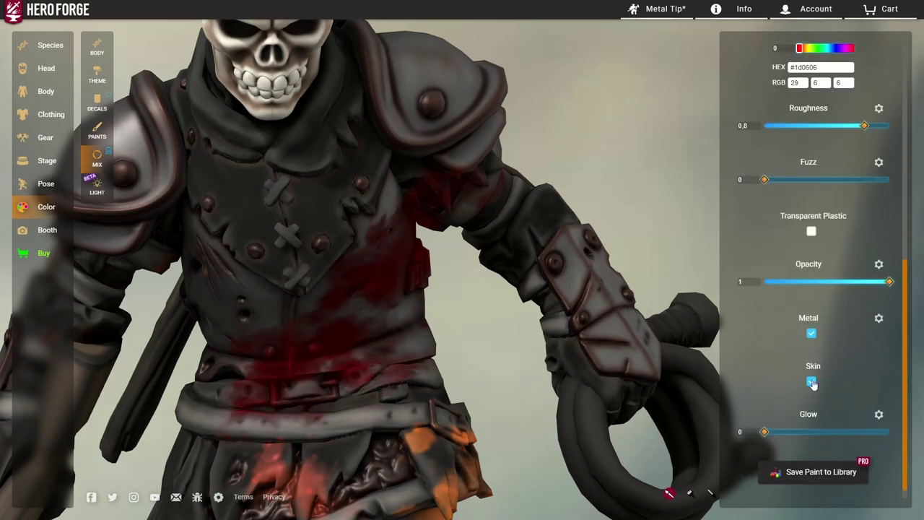
drag(514, 283, 578, 286)
Duplicate the Grey Steel paint, try the copy on the torso's blood splatter, and undo that application.
click(97, 134)
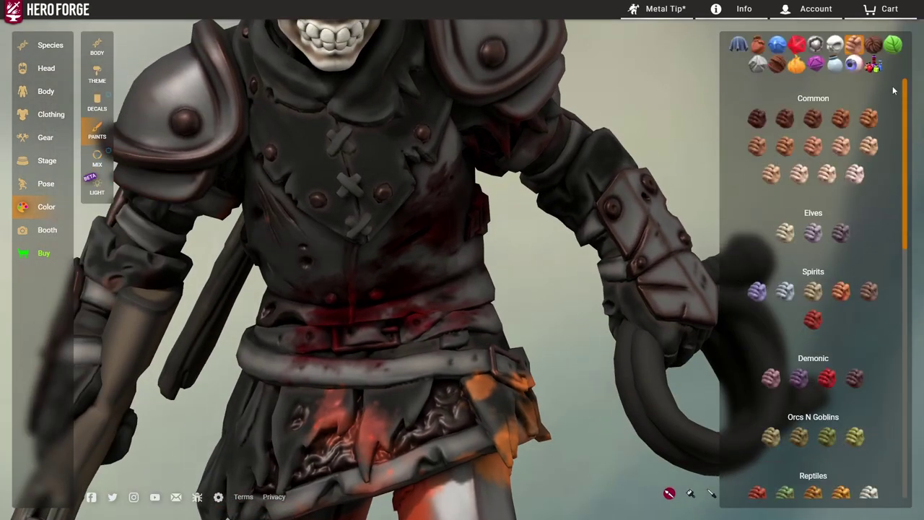
click(814, 44)
click(758, 80)
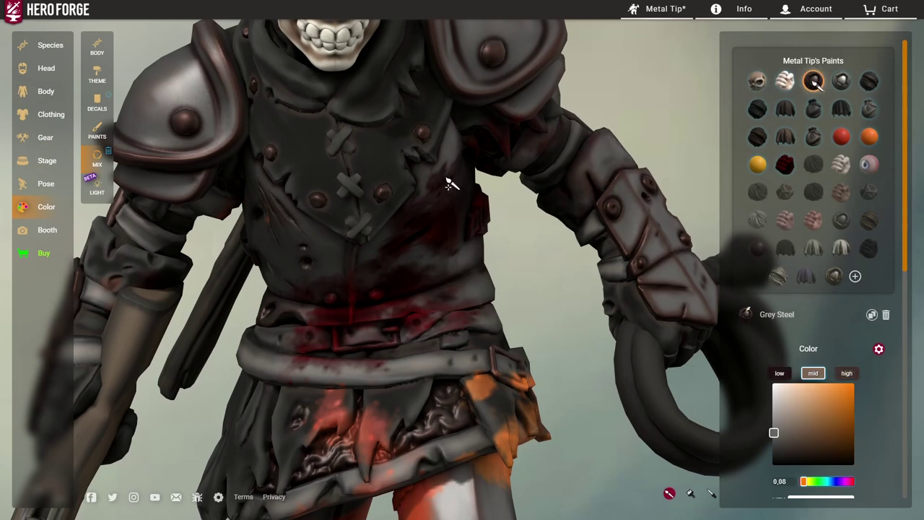
scroll(653, 341, down, 1)
scroll(875, 365, down, 2)
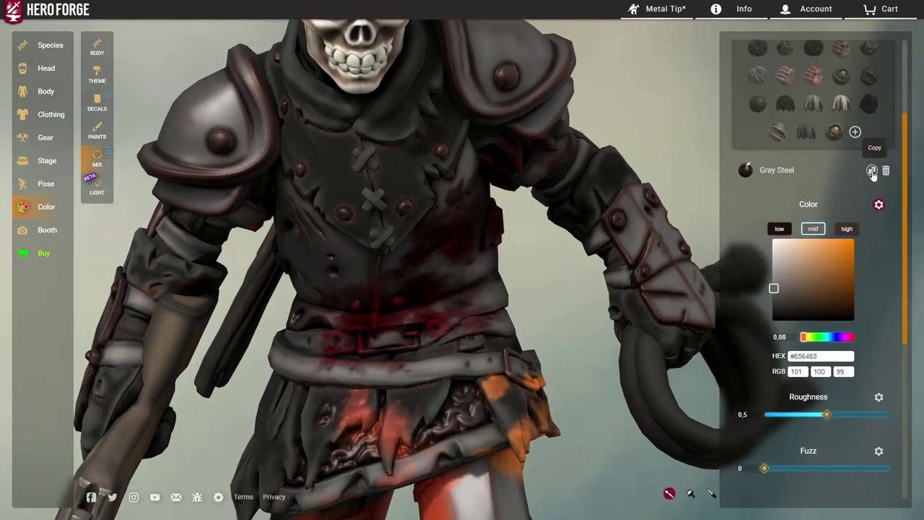
scroll(891, 287, down, 1)
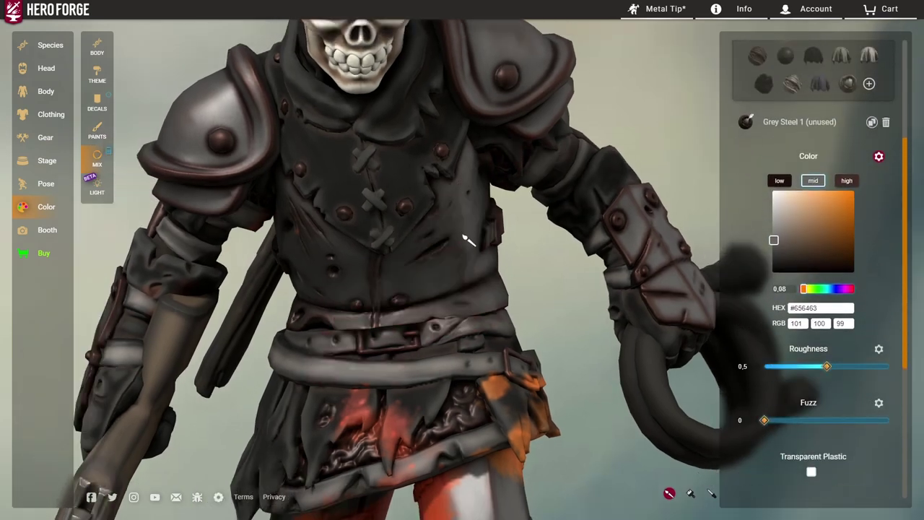
key(ctrl+z)
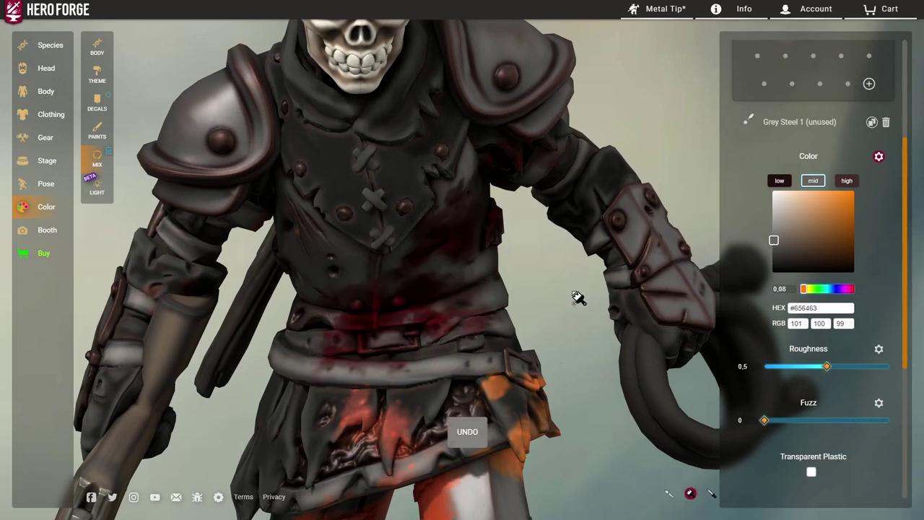
Apply the copied Grey Steel paint to the torso splatter and set its mid color to the dark brown #2f2b27.
drag(577, 297, 589, 299)
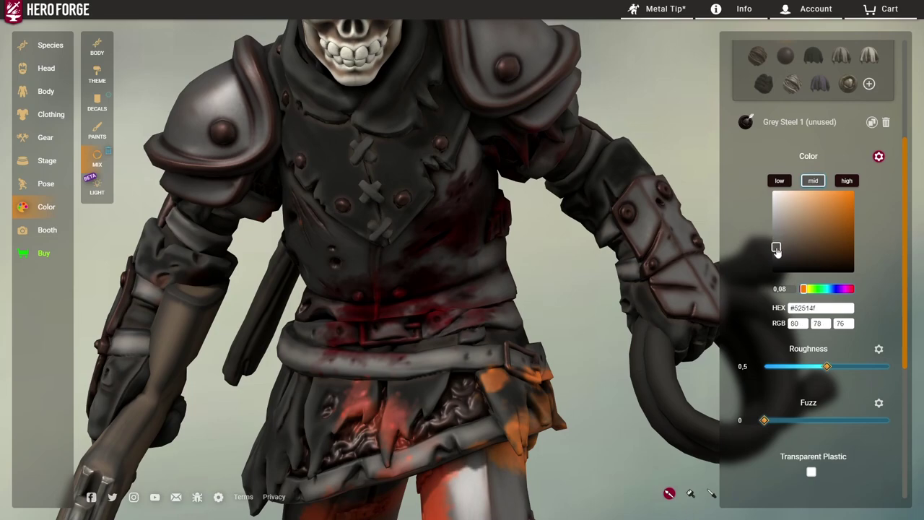
click(452, 238)
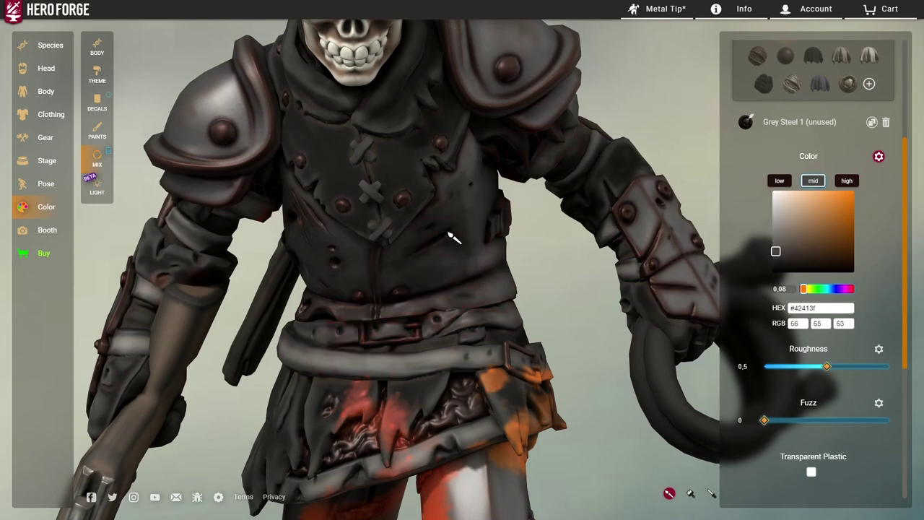
scroll(598, 322, up, 5)
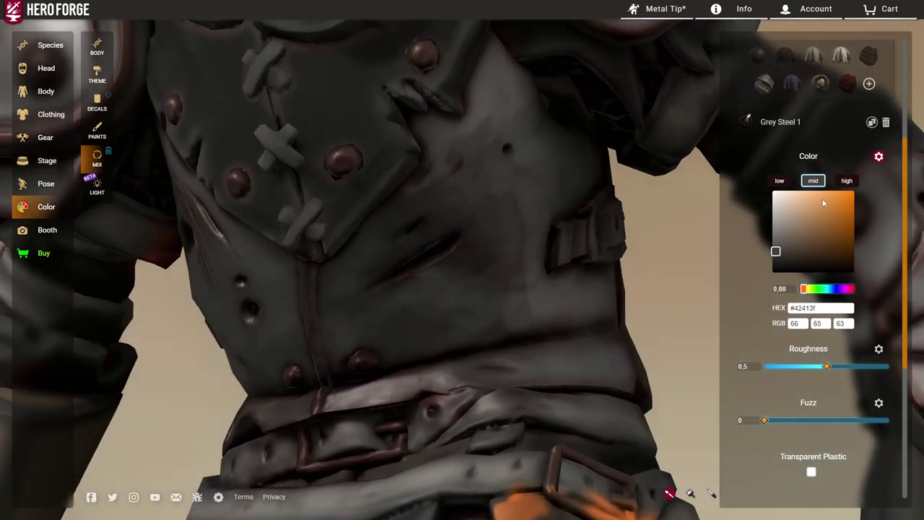
drag(594, 265, 740, 363)
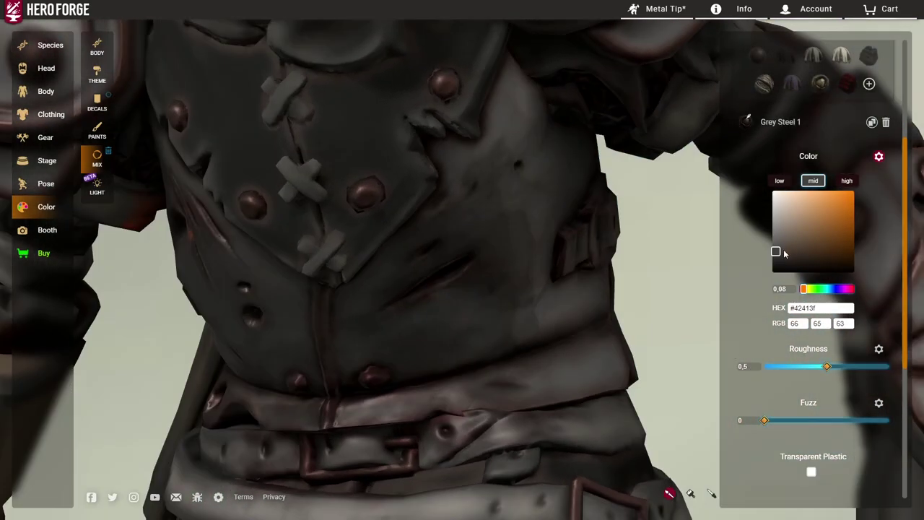
drag(807, 220, 844, 219)
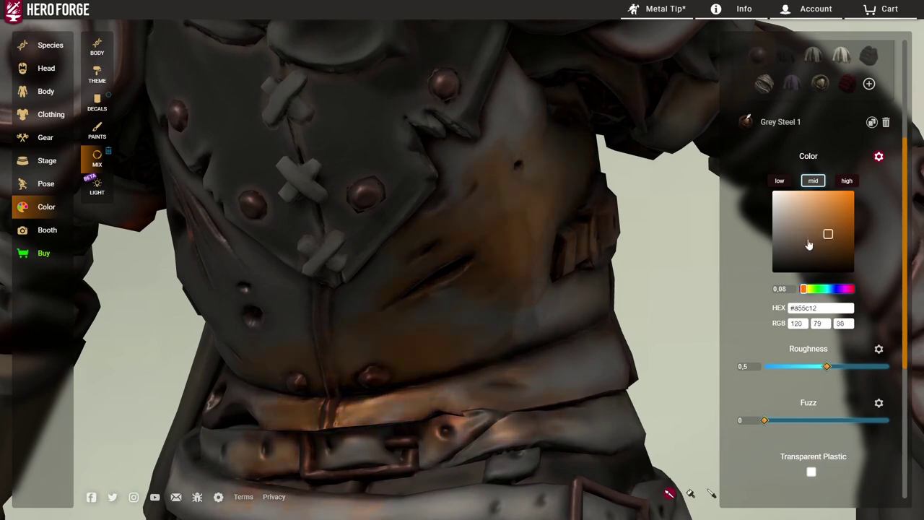
drag(788, 258, 792, 259)
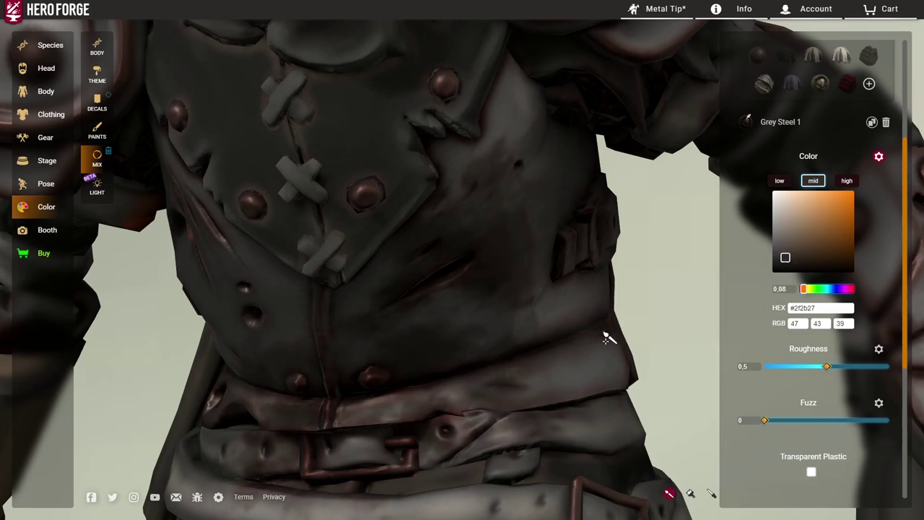
Examine the weathered steel splatter on the skeleton's torso armor from several angles and distances.
scroll(619, 326, down, 6)
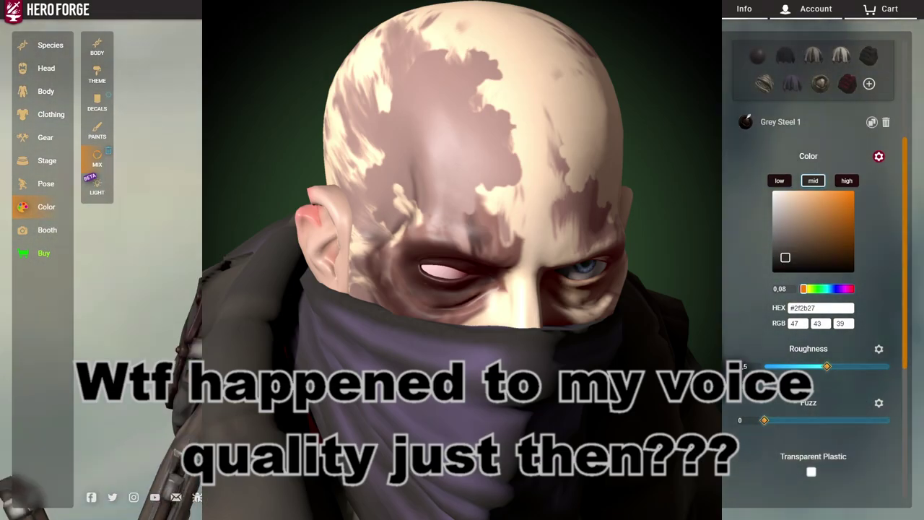
scroll(462, 289, up, 3)
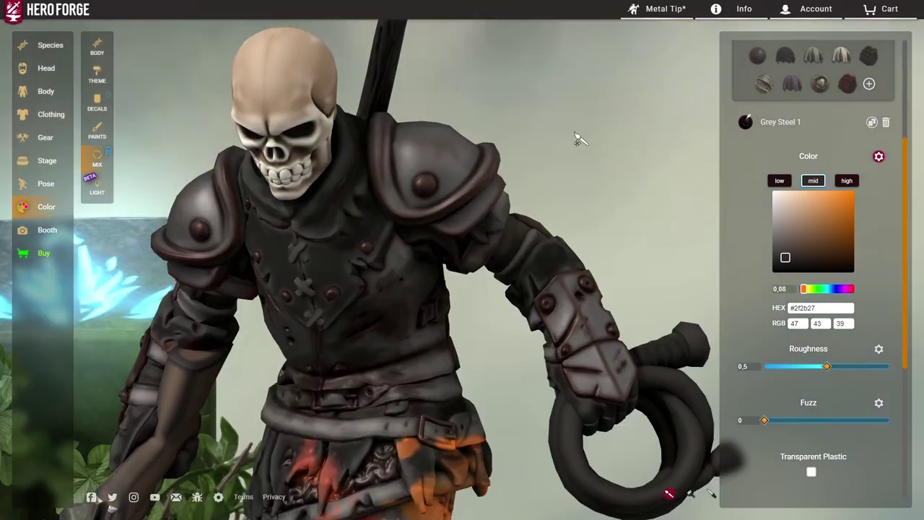
mouse_move(826, 224)
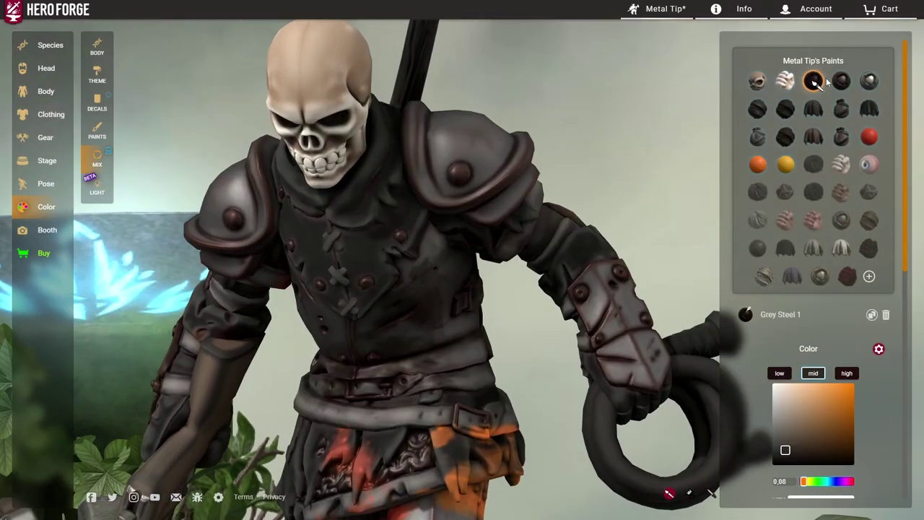
scroll(600, 223, up, 3)
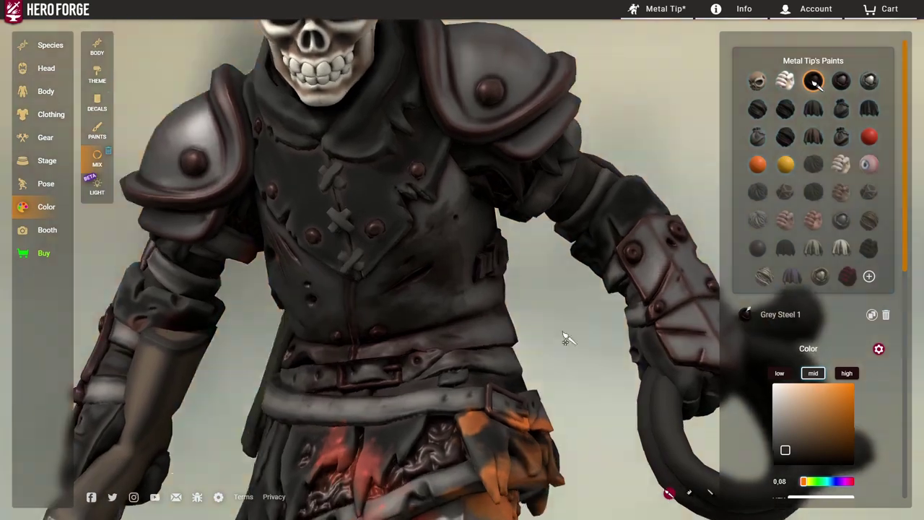
drag(565, 339, 588, 286)
scroll(589, 287, up, 5)
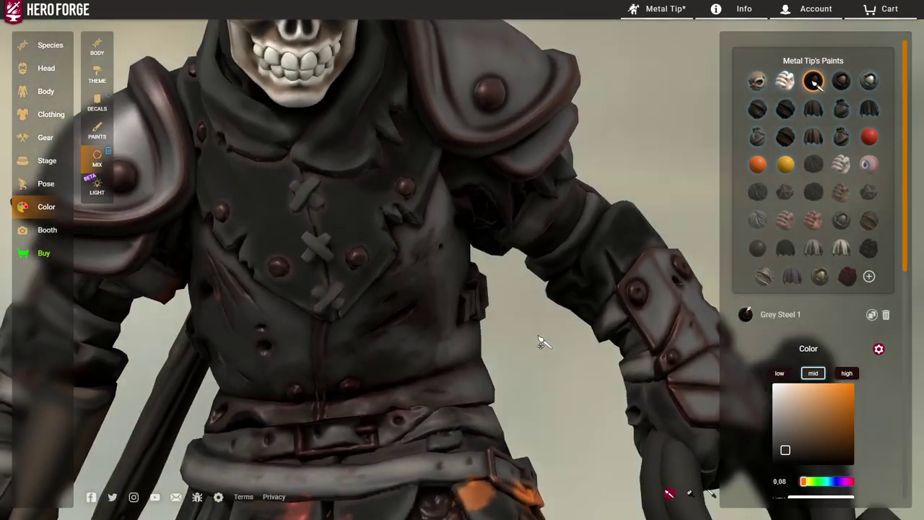
drag(540, 345, 562, 183)
scroll(527, 338, down, 2)
scroll(560, 228, up, 5)
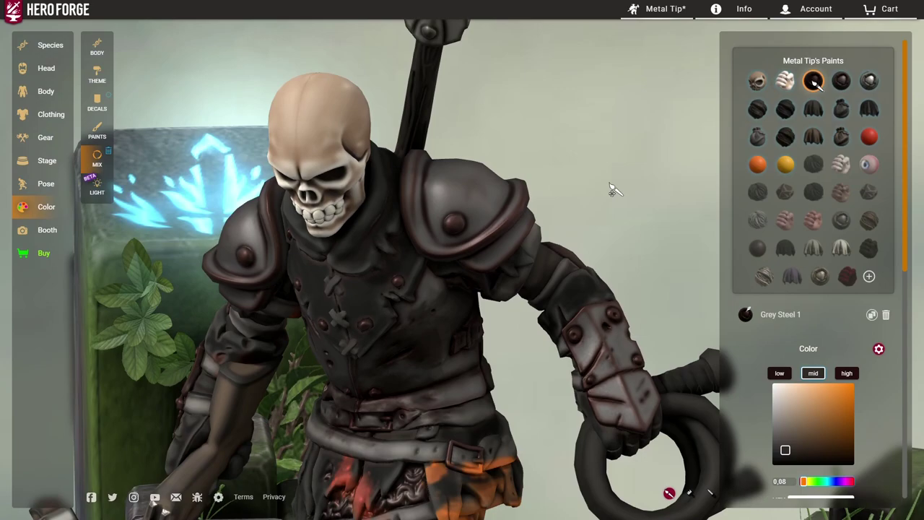
drag(613, 189, 683, 124)
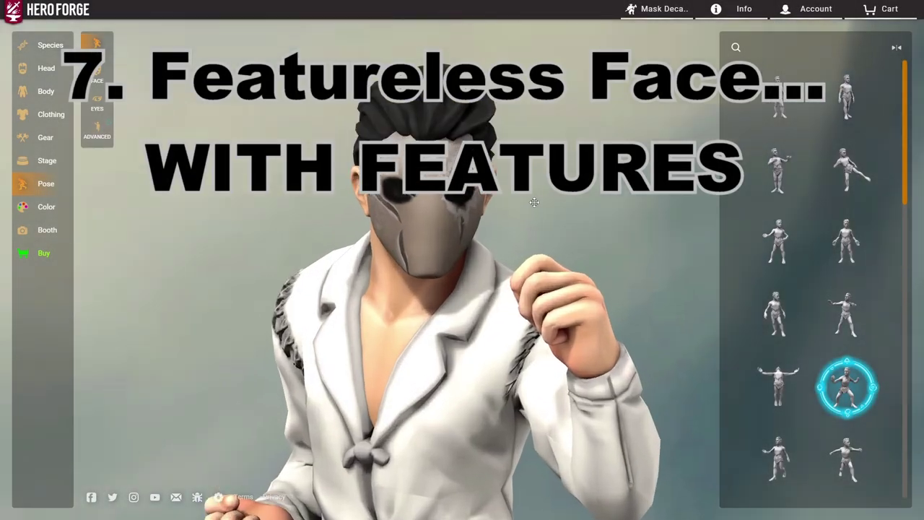
Give the fighter in the white jacket the Featureless face and remove his eyebrows.
drag(534, 202, 447, 202)
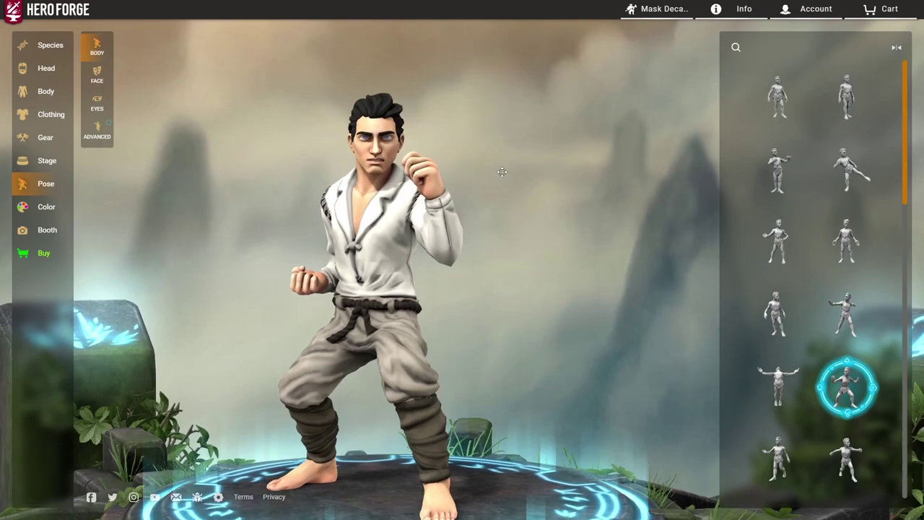
scroll(502, 171, up, 5)
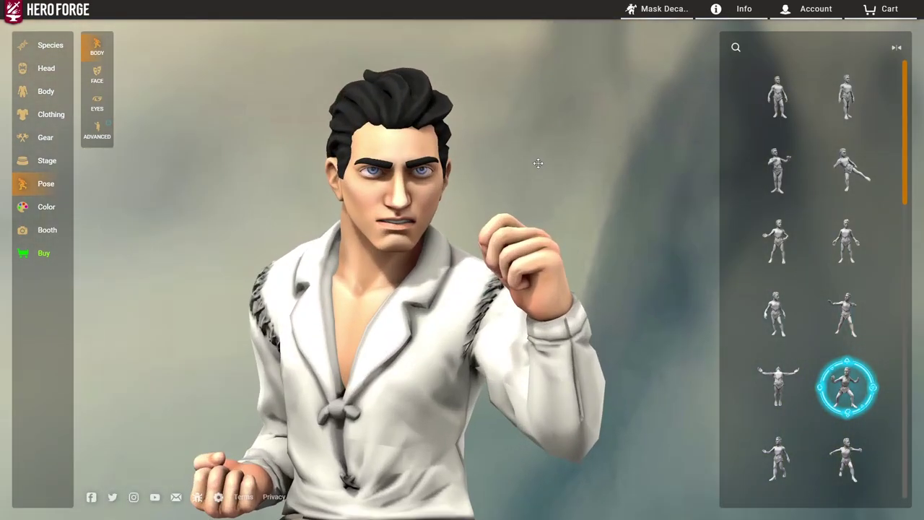
scroll(565, 193, down, 5)
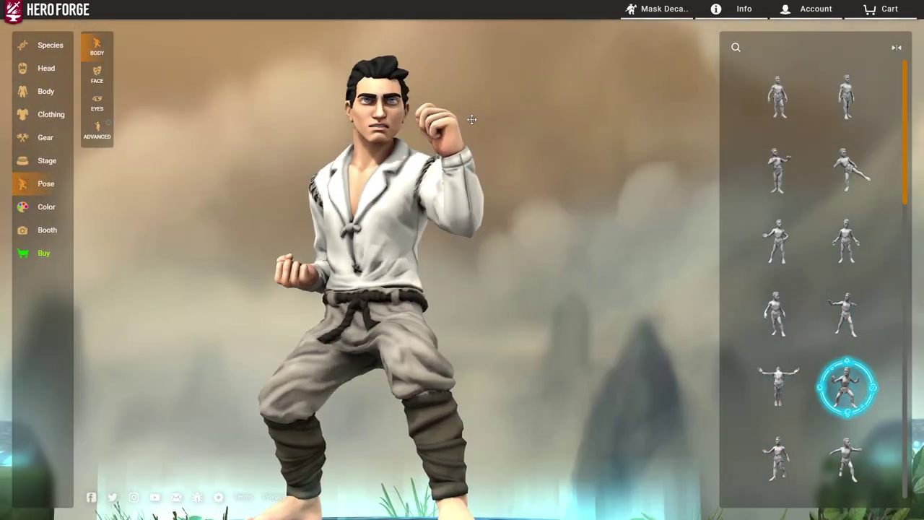
scroll(548, 156, up, 4)
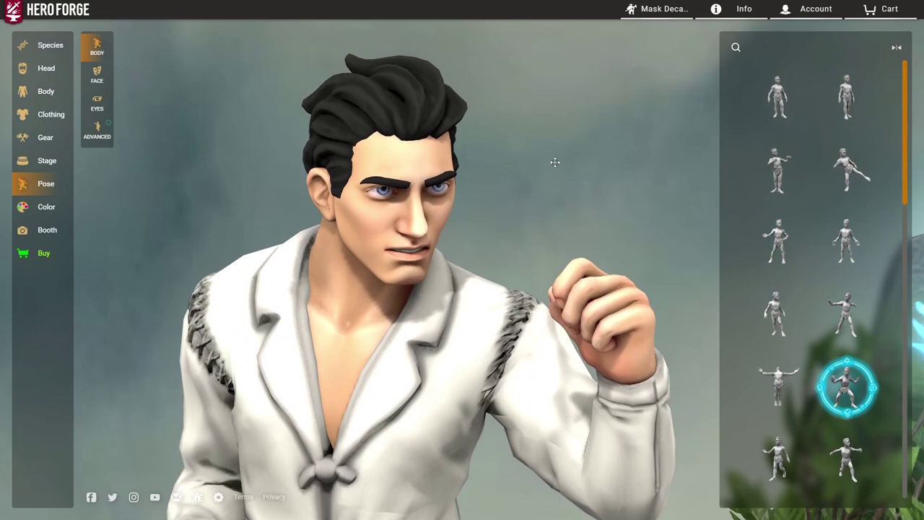
click(45, 69)
scroll(852, 303, down, 3)
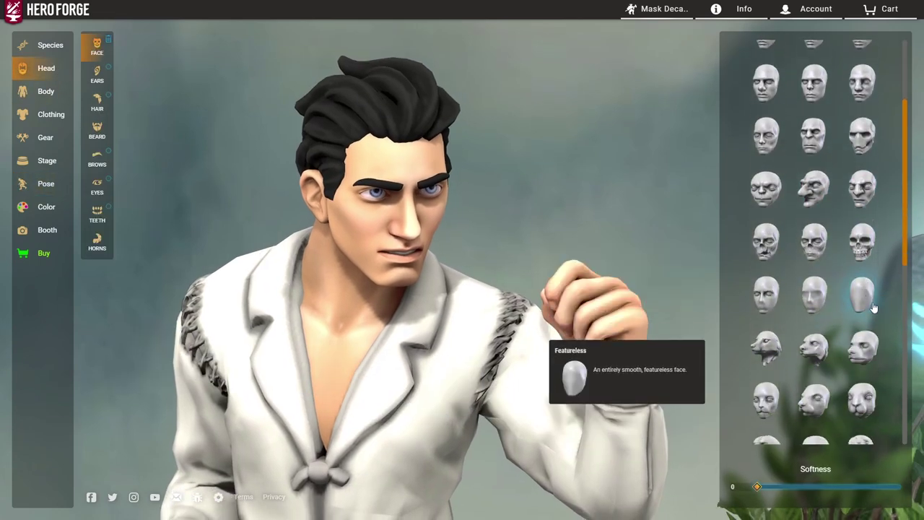
click(863, 295)
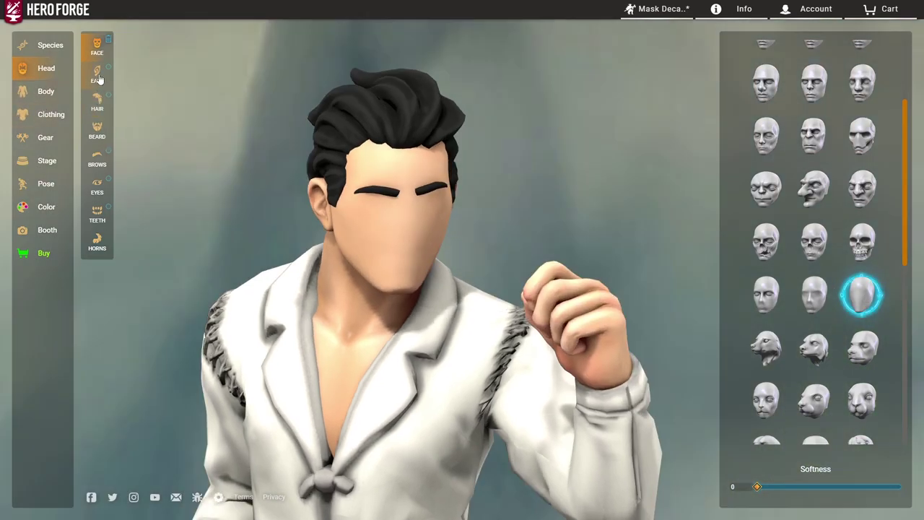
click(100, 161)
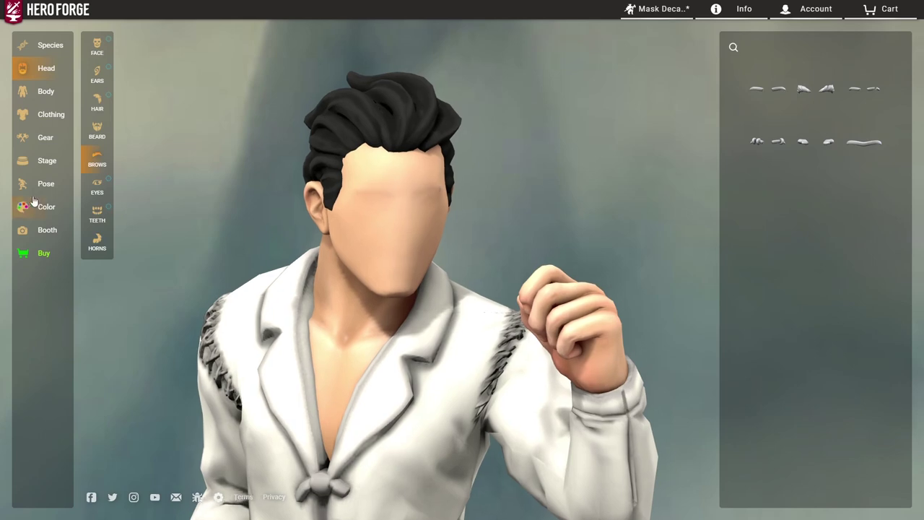
Paint the fighter's smooth face with the Ancient Wood paint from the library and open that paint's mixing settings.
click(45, 206)
click(368, 117)
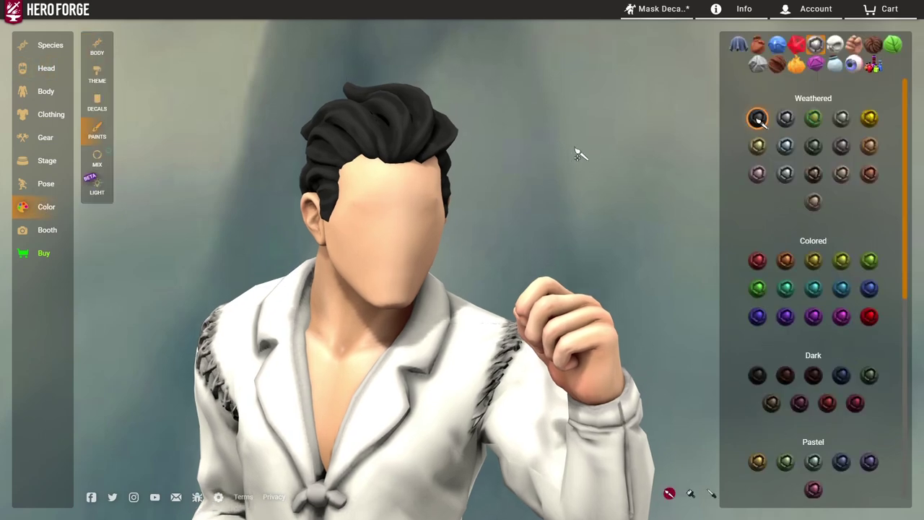
click(759, 65)
scroll(608, 137, up, 2)
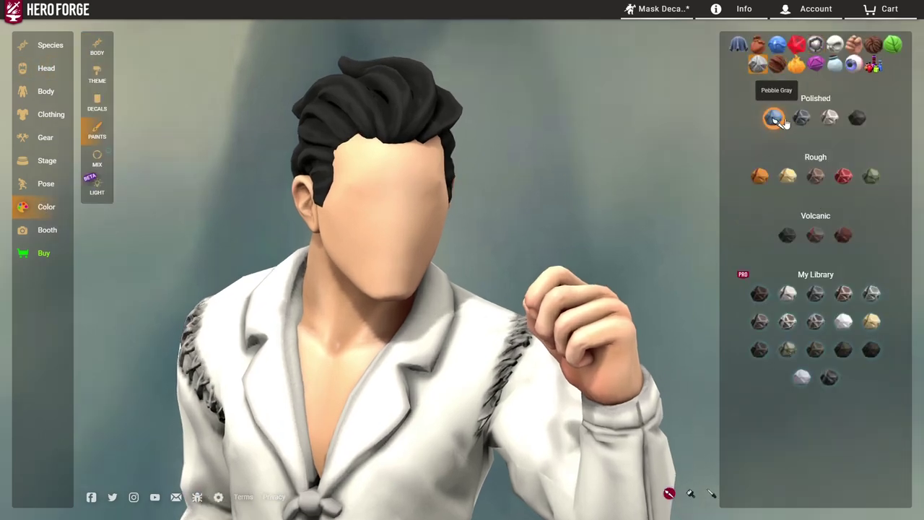
click(777, 64)
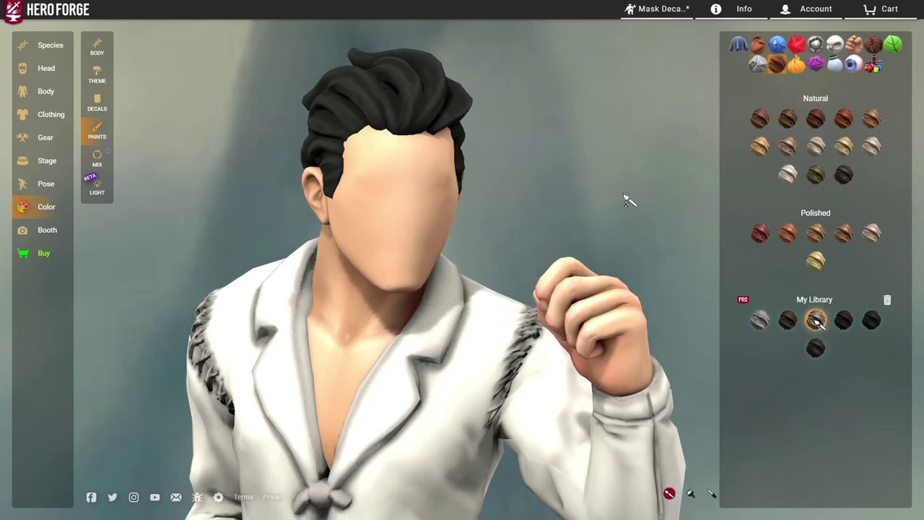
click(403, 233)
scroll(643, 166, down, 3)
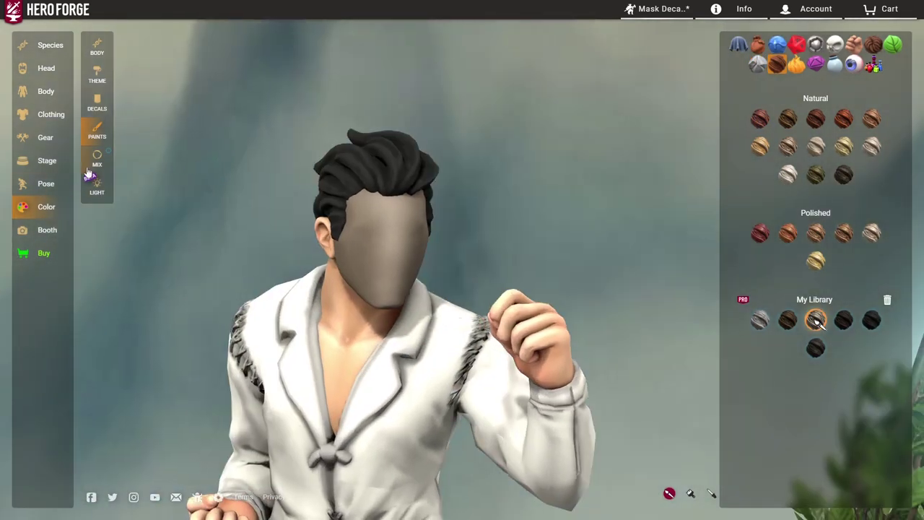
click(97, 157)
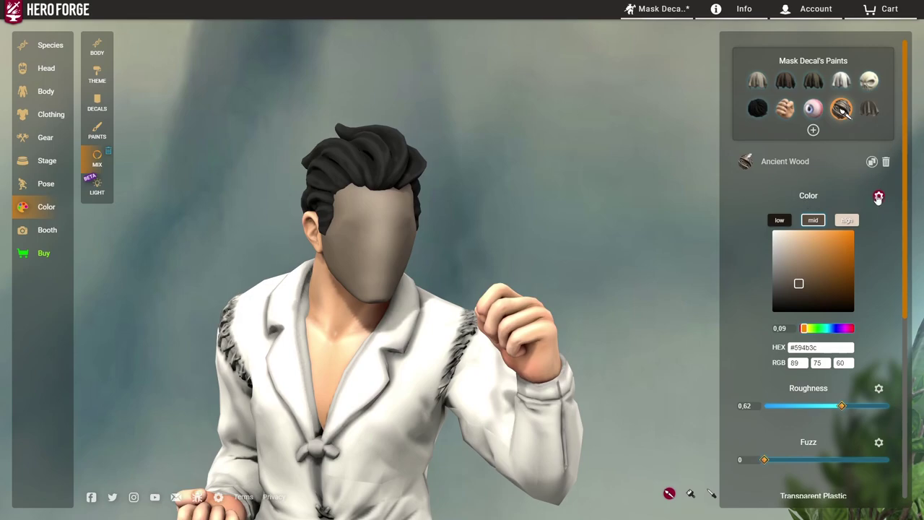
Add a decal of several curved cuts to the featureless face on decal Layer A.
click(878, 197)
mouse_move(548, 167)
mouse_down()
mouse_move(488, 154)
mouse_move(584, 158)
mouse_move(535, 158)
mouse_up()
scroll(495, 148, up, 2)
scroll(538, 160, up, 5)
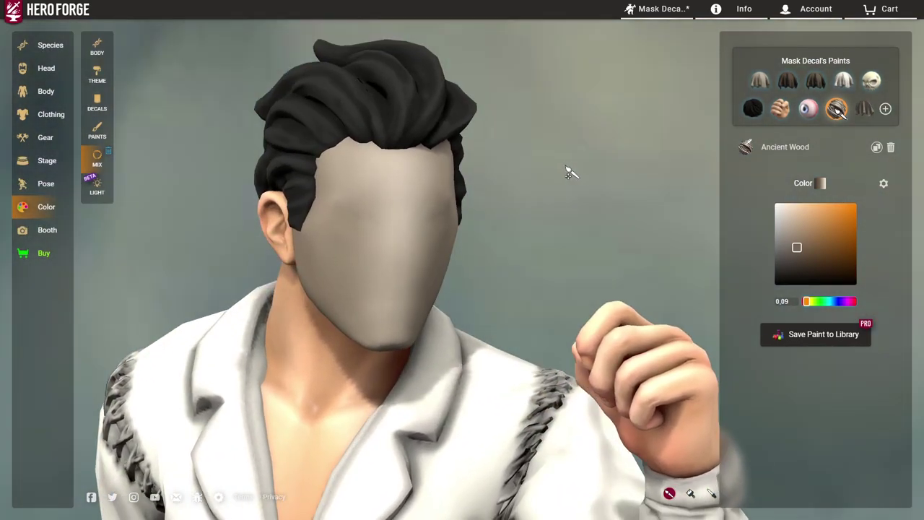
right_drag(563, 174, 580, 183)
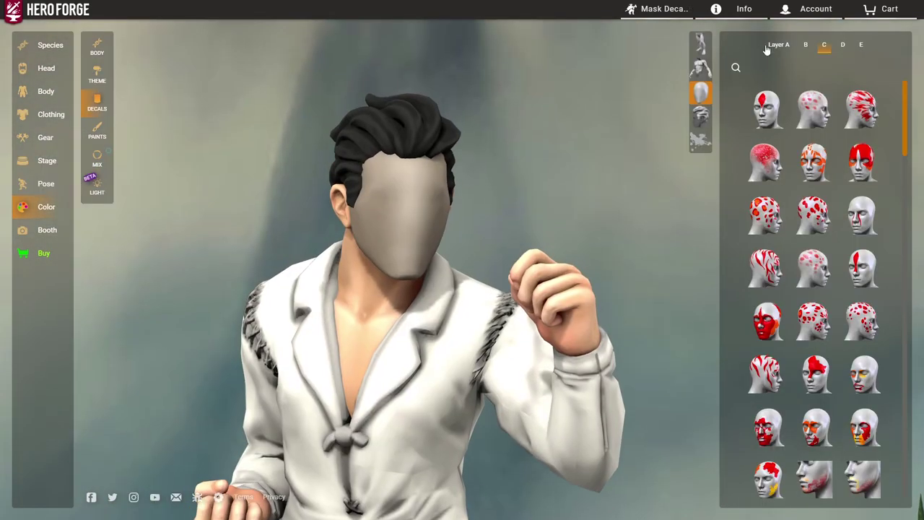
click(770, 46)
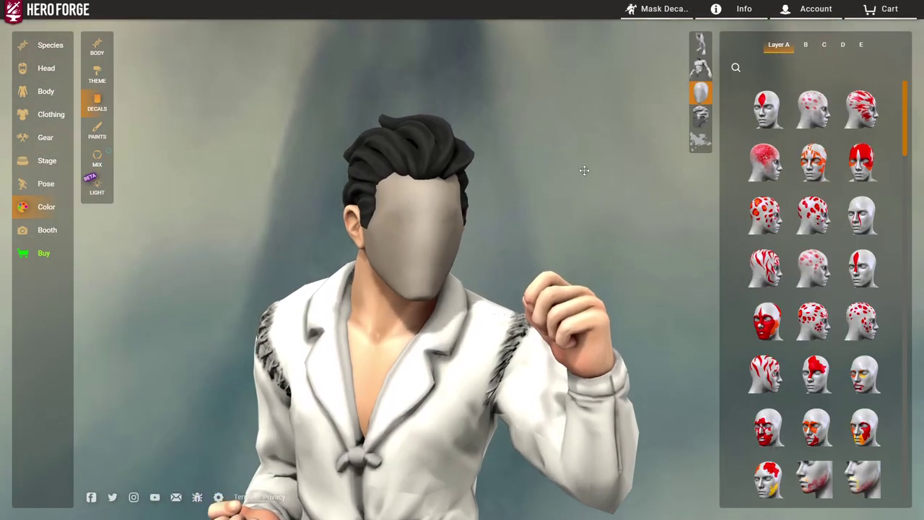
scroll(584, 171, up, 4)
drag(906, 106, 921, 460)
scroll(866, 390, up, 2)
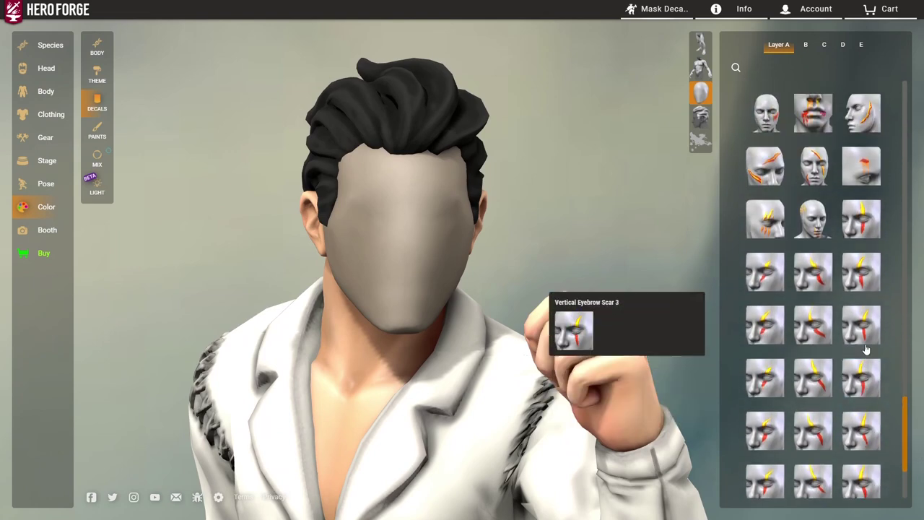
scroll(867, 349, up, 3)
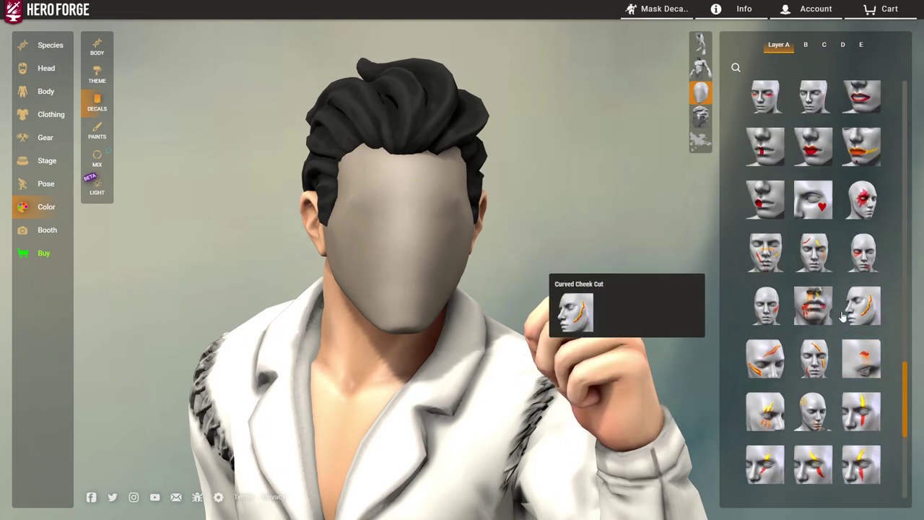
click(806, 351)
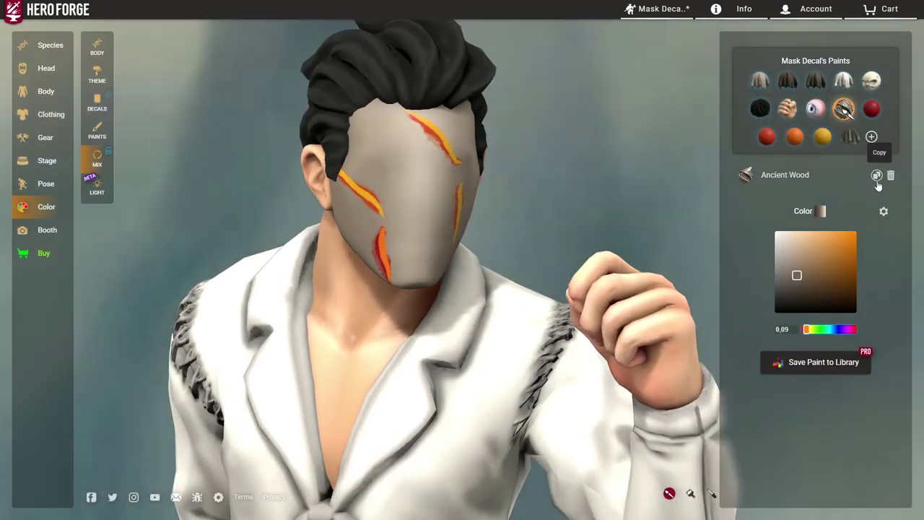
Recolor the mask's cuts with a darker copy of the Ancient Wood paint and their edges with a lighter copy.
drag(582, 150, 578, 171)
scroll(578, 170, up, 3)
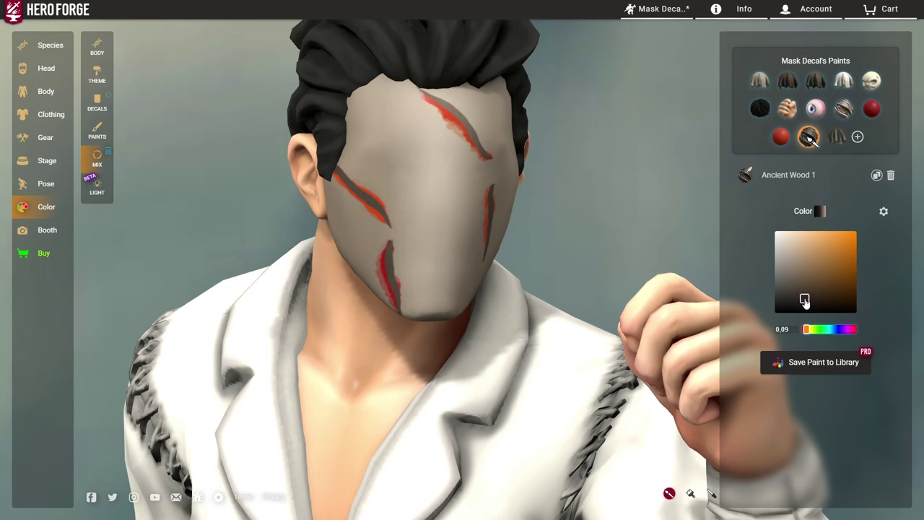
scroll(602, 215, up, 1)
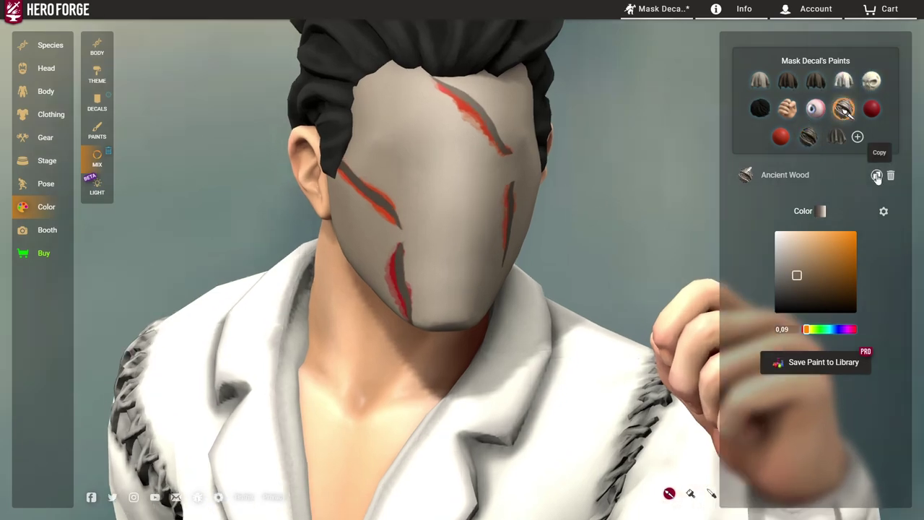
click(387, 223)
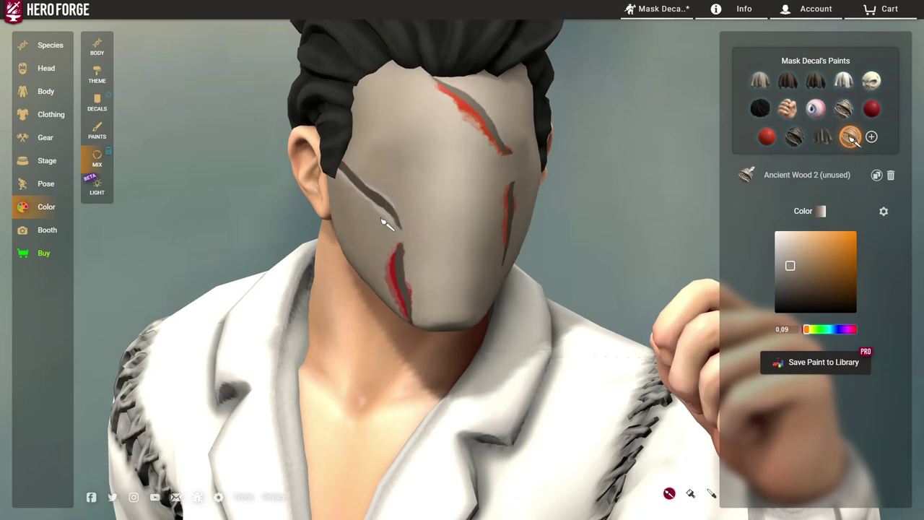
click(508, 221)
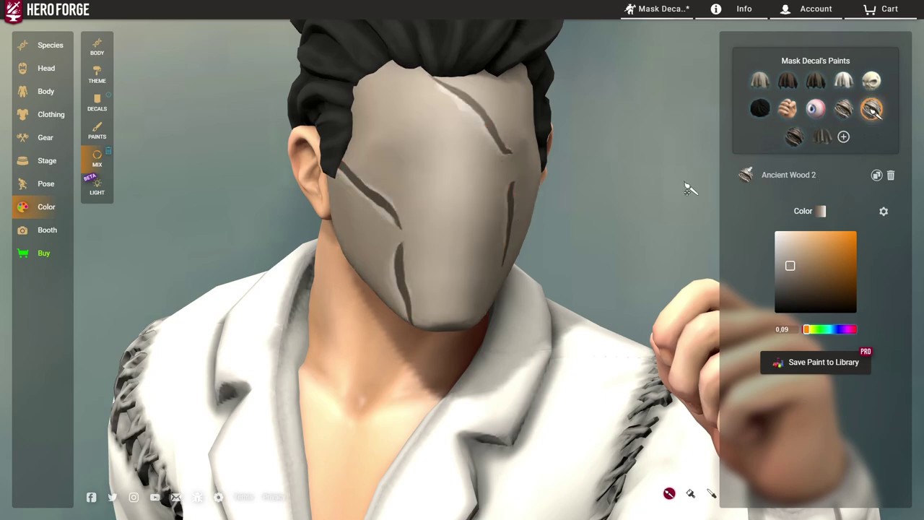
scroll(675, 193, down, 3)
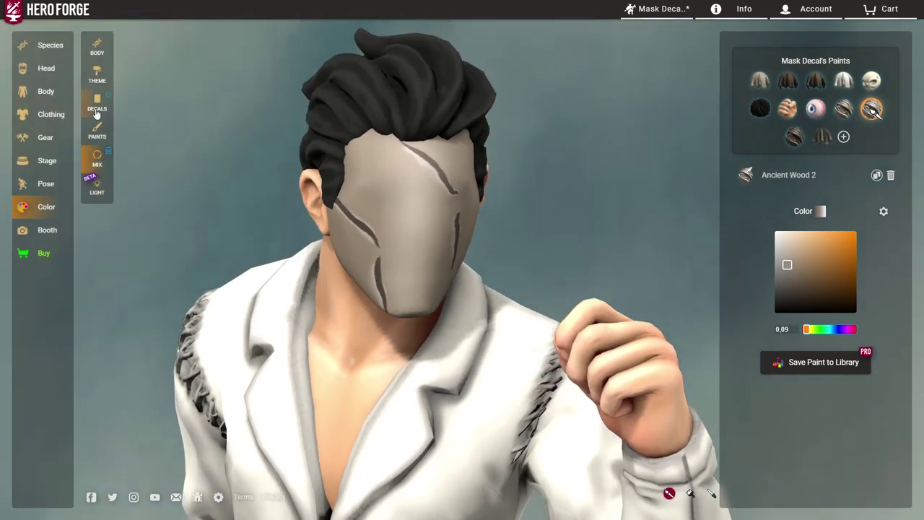
Add the speckled head decal to the mask on Layer C and paint it with Ancient Wood 2.
click(97, 102)
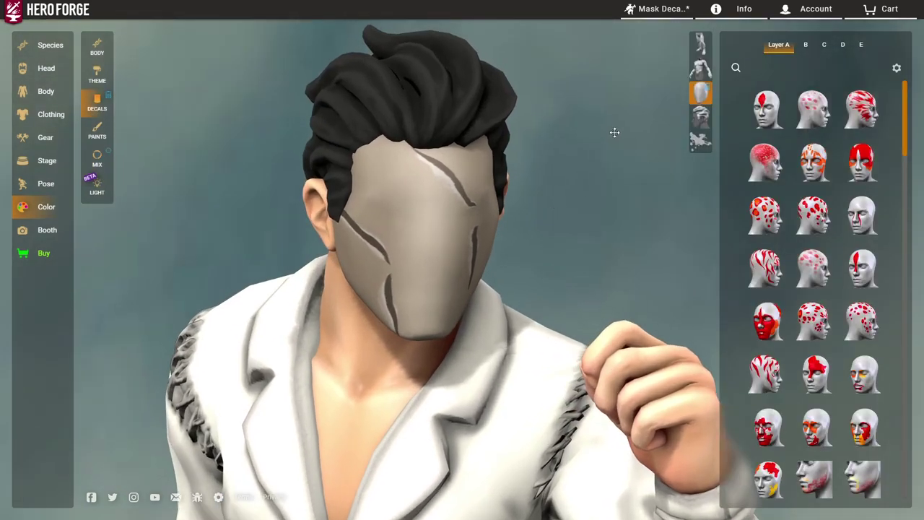
click(825, 47)
click(765, 160)
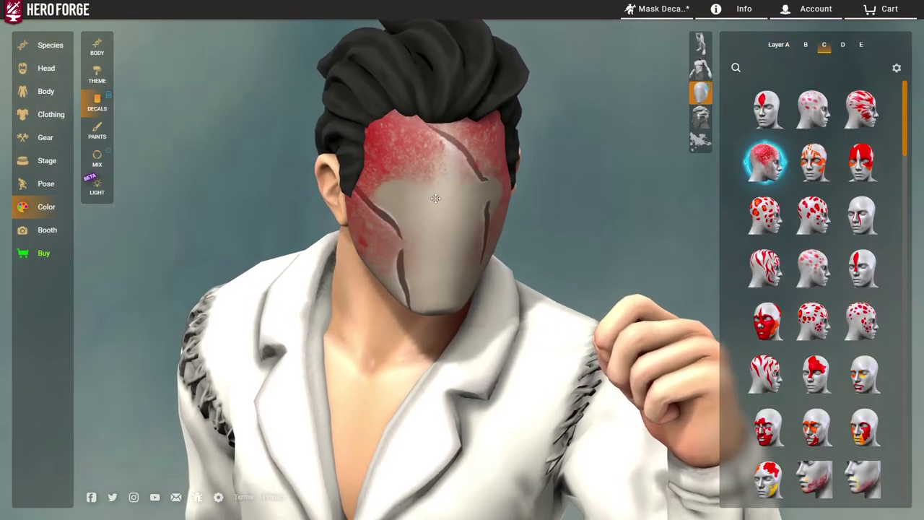
click(97, 165)
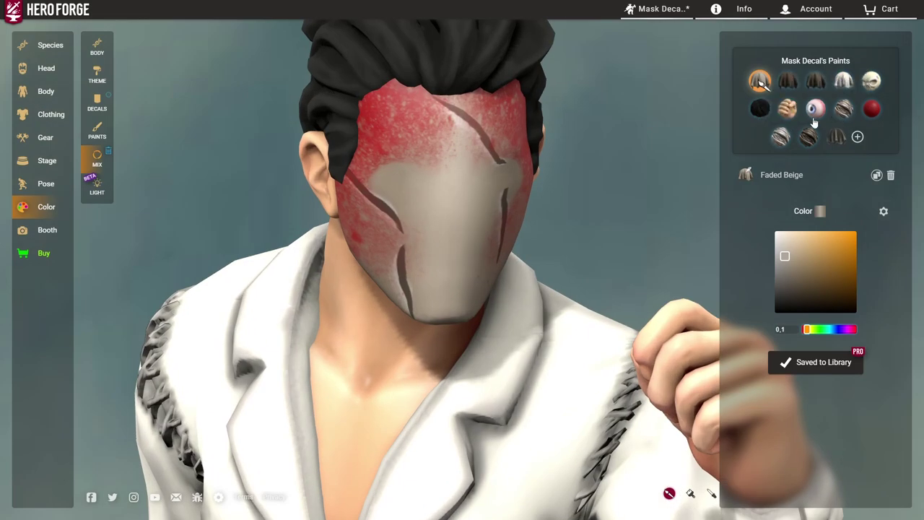
click(422, 136)
scroll(629, 195, down, 2)
mouse_move(629, 194)
mouse_down()
mouse_move(672, 187)
mouse_move(472, 159)
mouse_move(569, 181)
mouse_move(563, 214)
mouse_up()
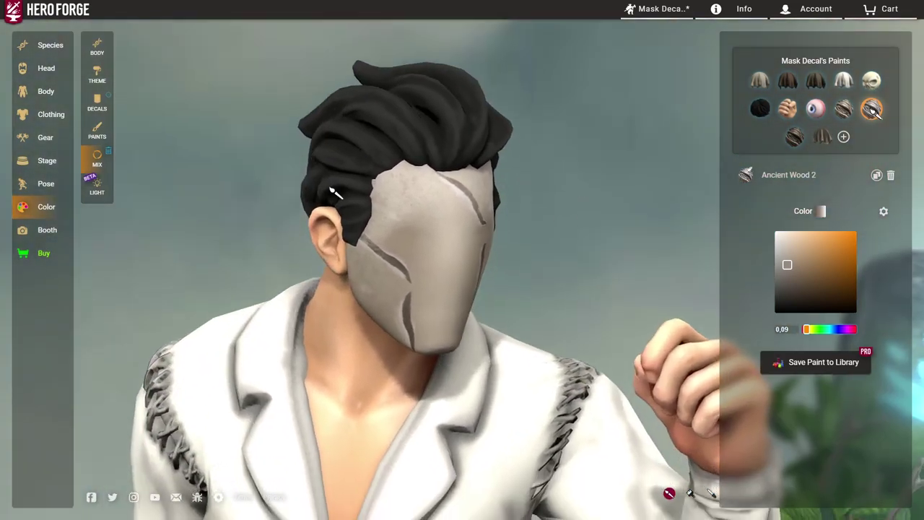
Add the jagged eye splatter decal to the mask on Layer D and flip it to the other eye.
click(104, 112)
click(841, 46)
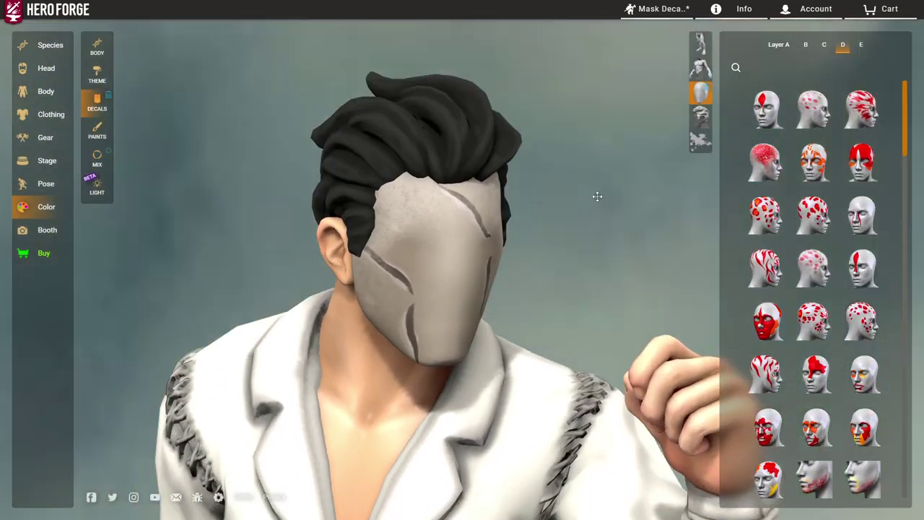
scroll(896, 325, down, 20)
scroll(784, 274, up, 5)
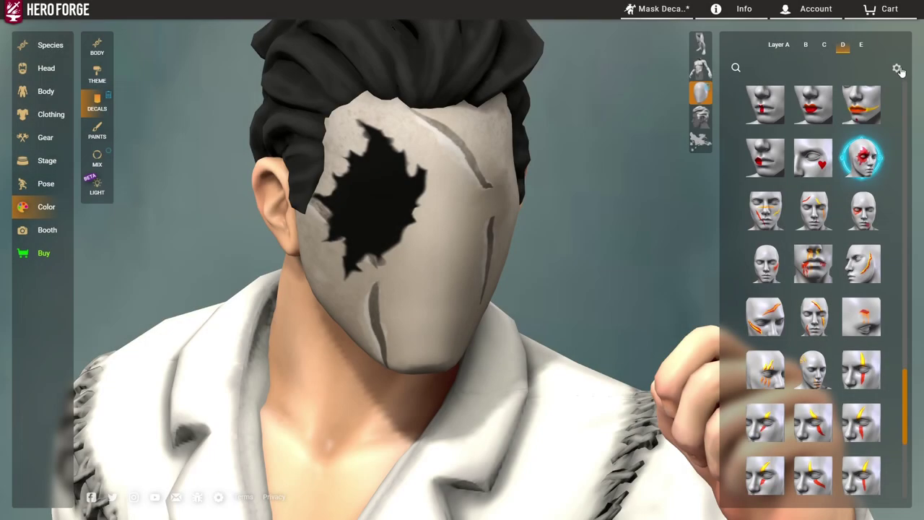
click(801, 91)
Add a multicolored eye shadow decal around both of the mask's eyes on Layer E.
click(861, 45)
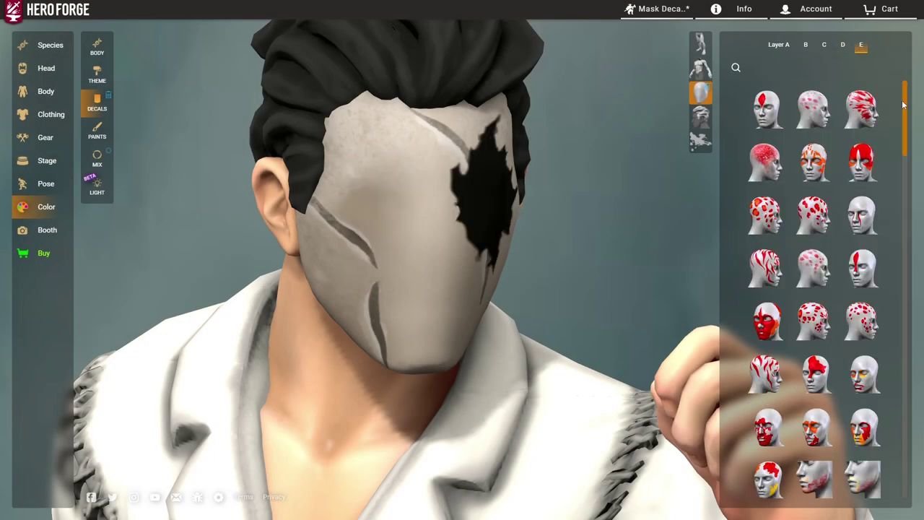
scroll(787, 217, down, 10)
scroll(786, 200, up, 3)
click(765, 144)
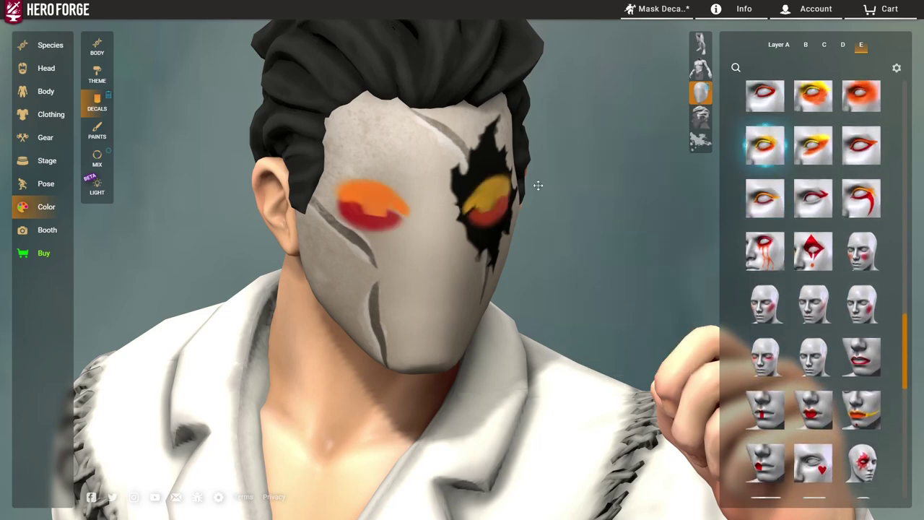
Paint the mask's eye shadow areas Pitch Black and the jagged eye patch with Ancient Wood 2.
click(100, 165)
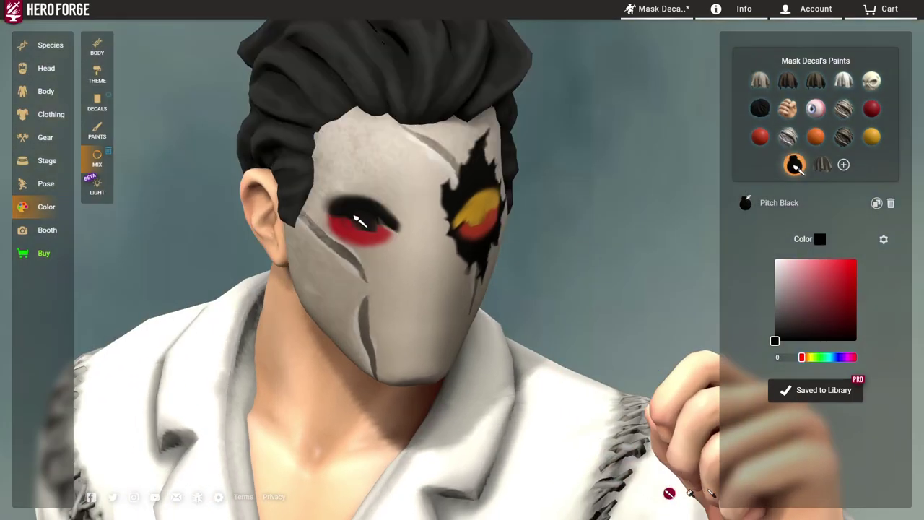
click(355, 218)
click(476, 225)
drag(576, 258, 499, 228)
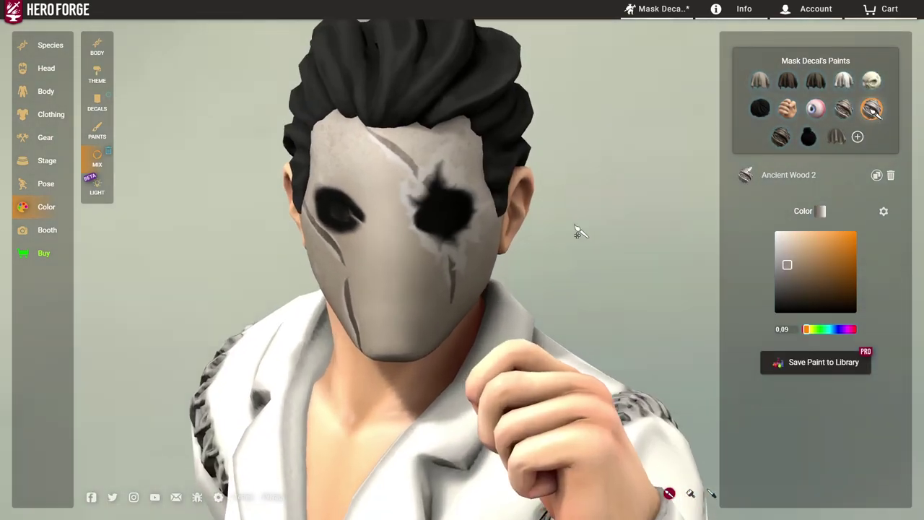
Examine the finished mask's eye holes, cuts and jagged patch from several angles and distances.
drag(576, 229, 570, 127)
scroll(587, 186, down, 3)
scroll(574, 129, up, 5)
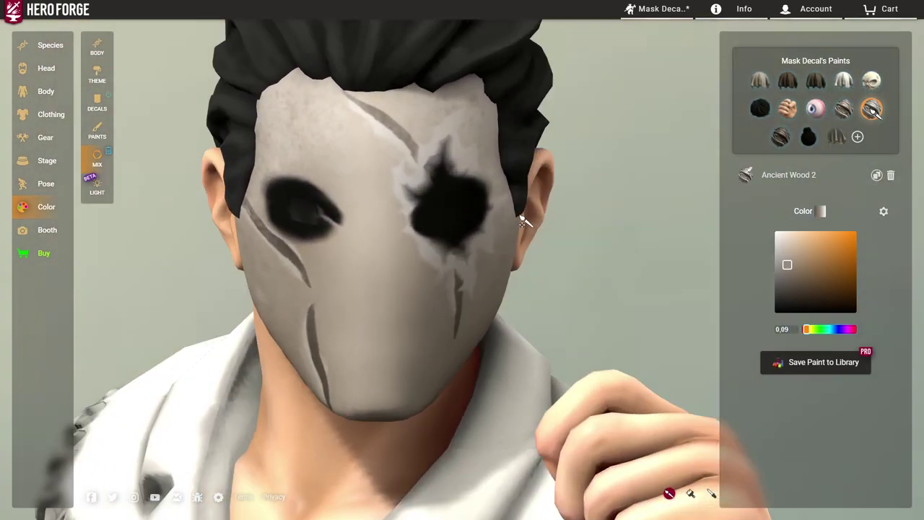
drag(522, 221, 659, 208)
drag(577, 367, 532, 279)
scroll(679, 307, down, 3)
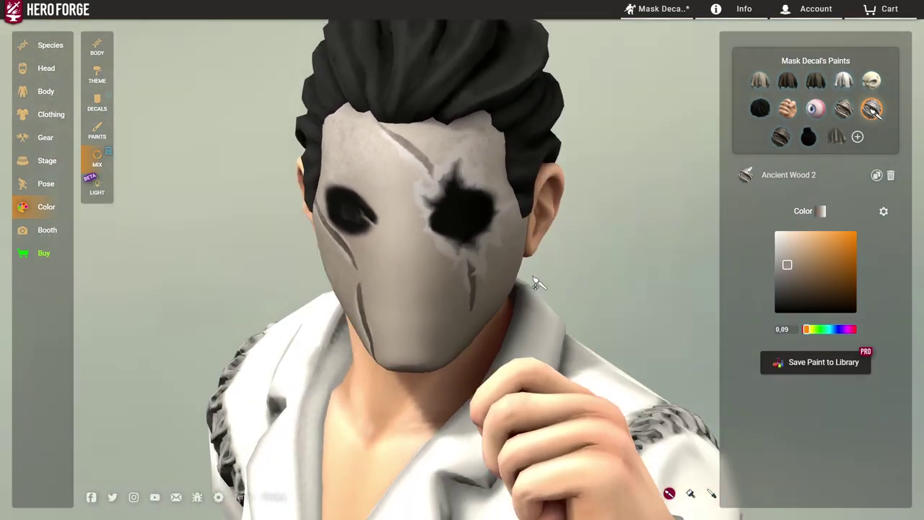
mouse_move(599, 264)
mouse_down()
mouse_move(626, 318)
mouse_move(652, 321)
mouse_move(672, 311)
mouse_move(706, 346)
mouse_up()
scroll(652, 322, down, 2)
scroll(672, 311, up, 3)
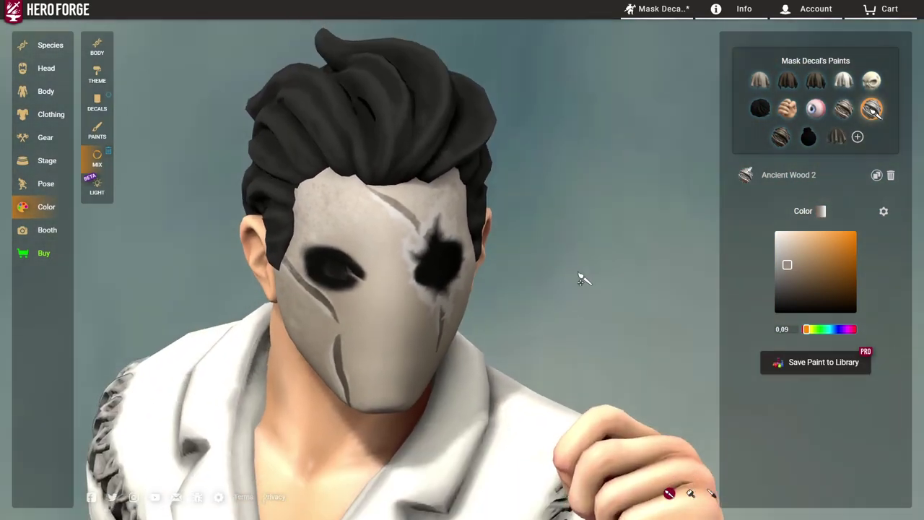
drag(584, 278, 601, 216)
scroll(601, 217, down, 2)
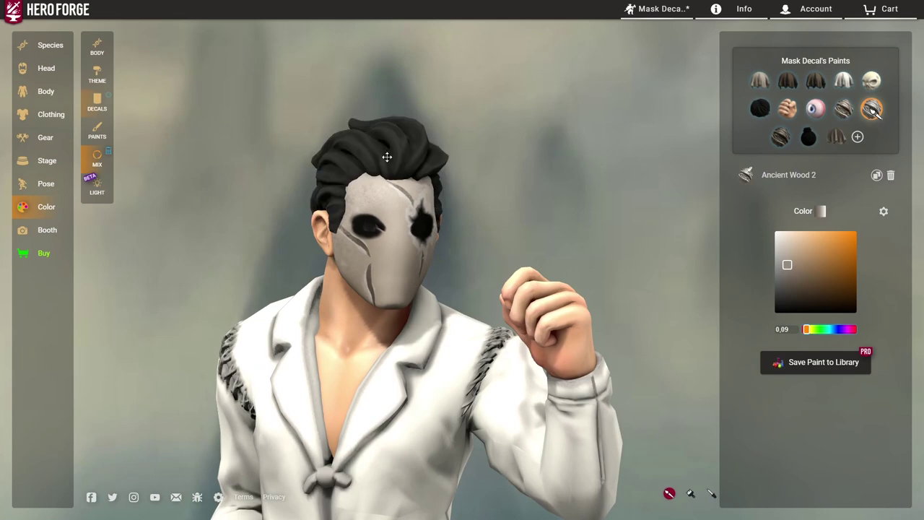
Rework the mask's decals into a darker variant using Pitch Black paint and view it from another angle.
click(97, 104)
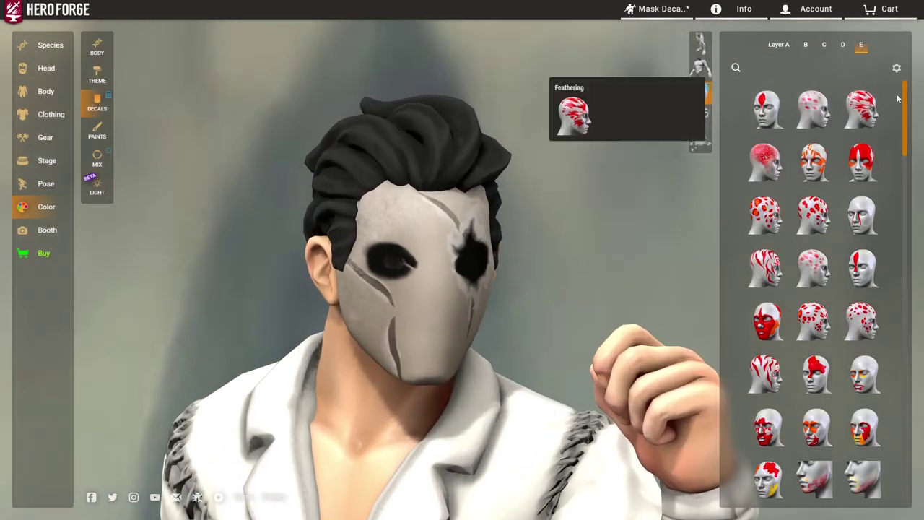
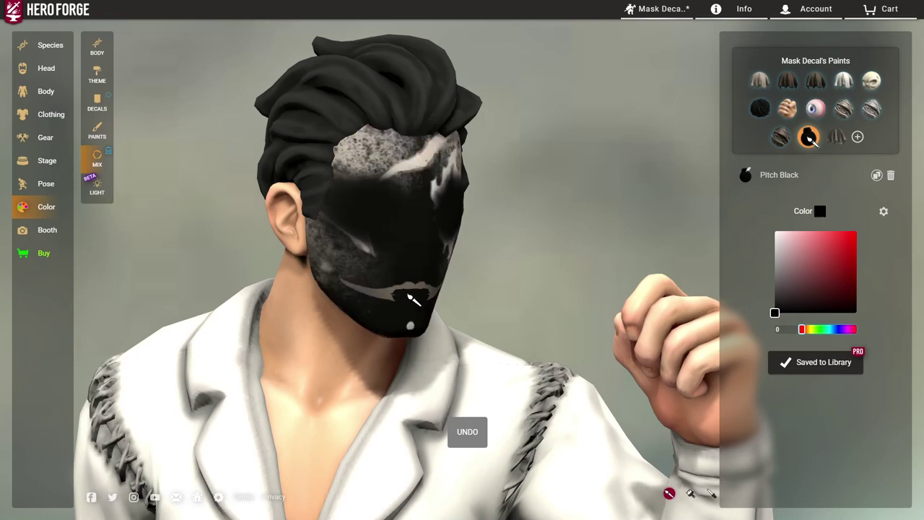
scroll(568, 282, down, 4)
drag(608, 280, 548, 175)
scroll(551, 213, up, 2)
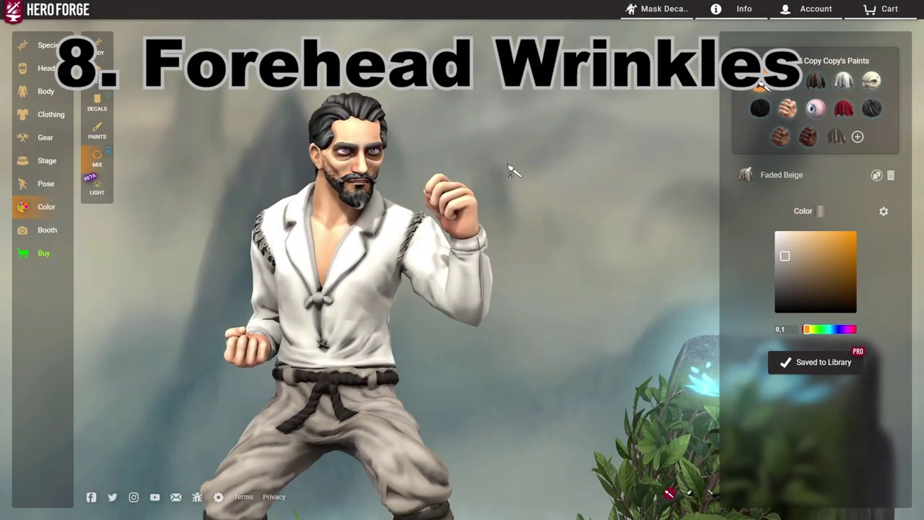
Add a banded face paint decal across the bearded fighter's forehead, nose and cheeks on Layer B and open the paint mixing settings.
scroll(524, 151, up, 5)
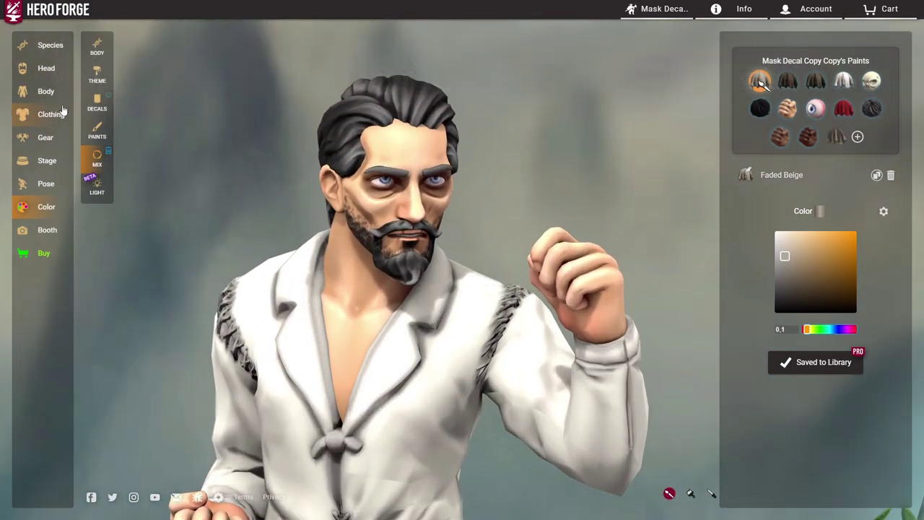
click(97, 103)
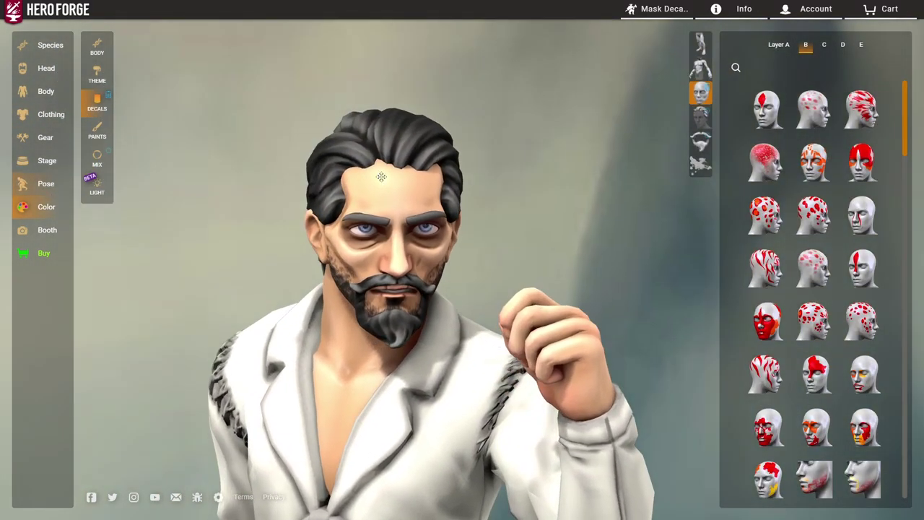
drag(487, 194, 447, 208)
scroll(492, 218, up, 3)
mouse_move(529, 208)
mouse_down()
mouse_move(621, 238)
mouse_move(489, 289)
mouse_move(370, 250)
mouse_move(288, 202)
mouse_move(483, 207)
mouse_move(227, 207)
mouse_move(374, 233)
mouse_move(488, 217)
mouse_move(519, 223)
mouse_up()
scroll(375, 233, down, 3)
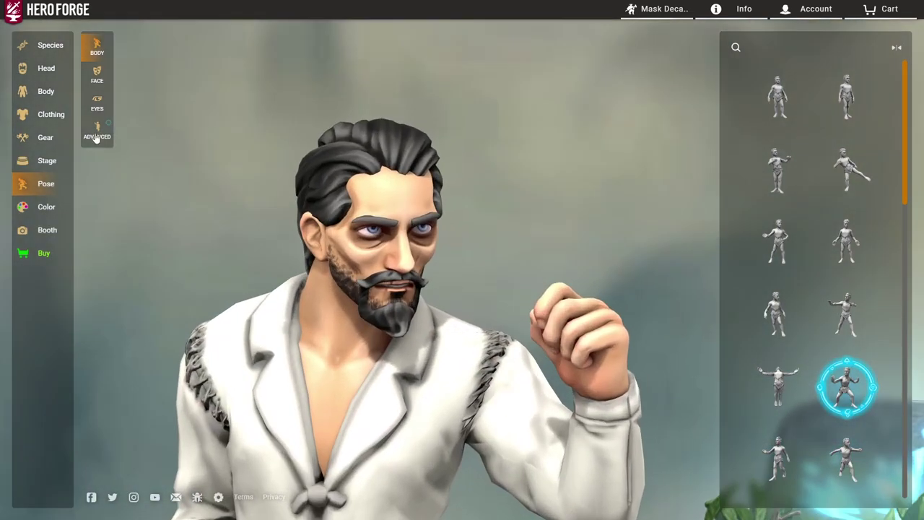
click(97, 103)
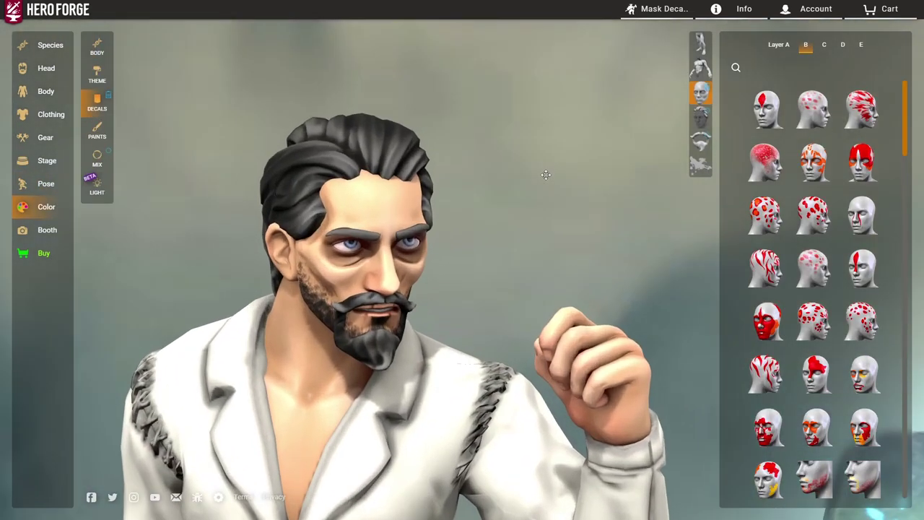
mouse_move(907, 105)
mouse_down()
mouse_move(916, 444)
mouse_move(923, 265)
mouse_up()
scroll(867, 339, down, 1)
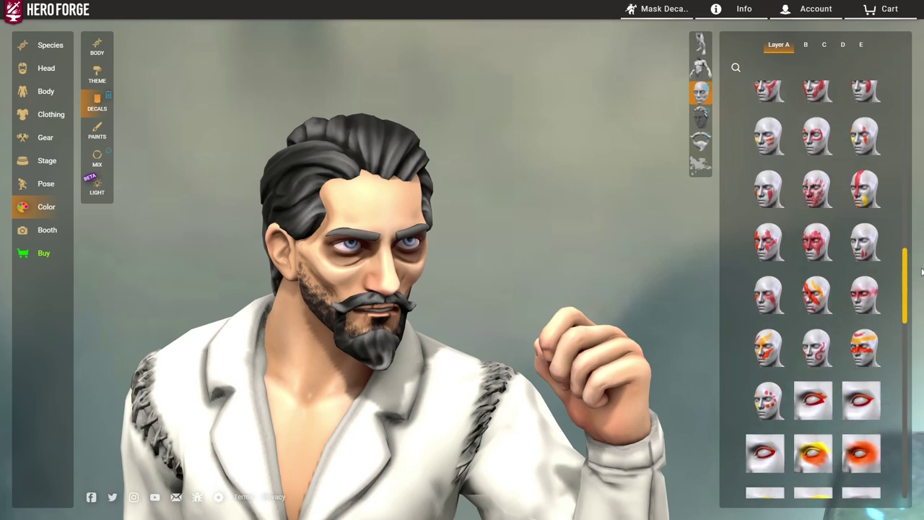
click(865, 346)
scroll(200, 147, up, 3)
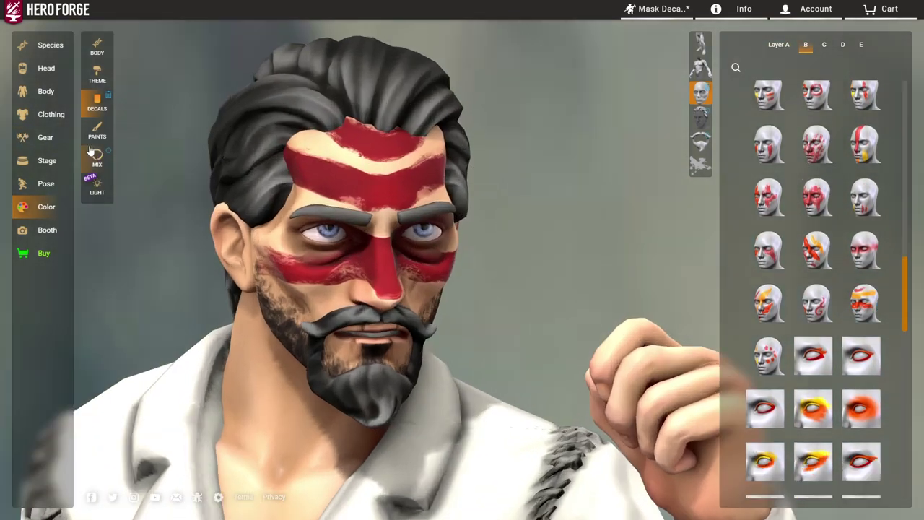
click(94, 155)
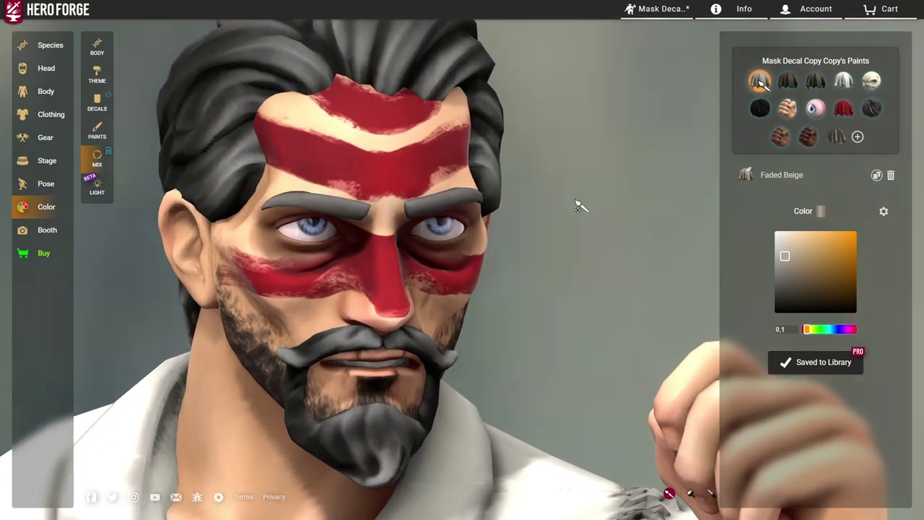
Paint the two upper war-paint bands on the forehead a darker skin colour and the lower band the base skin colour.
scroll(617, 191, up, 2)
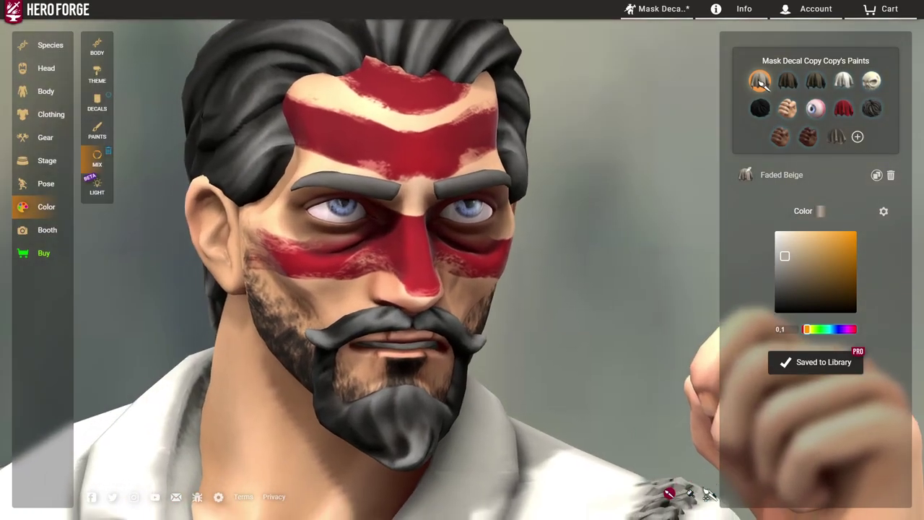
drag(696, 482, 558, 252)
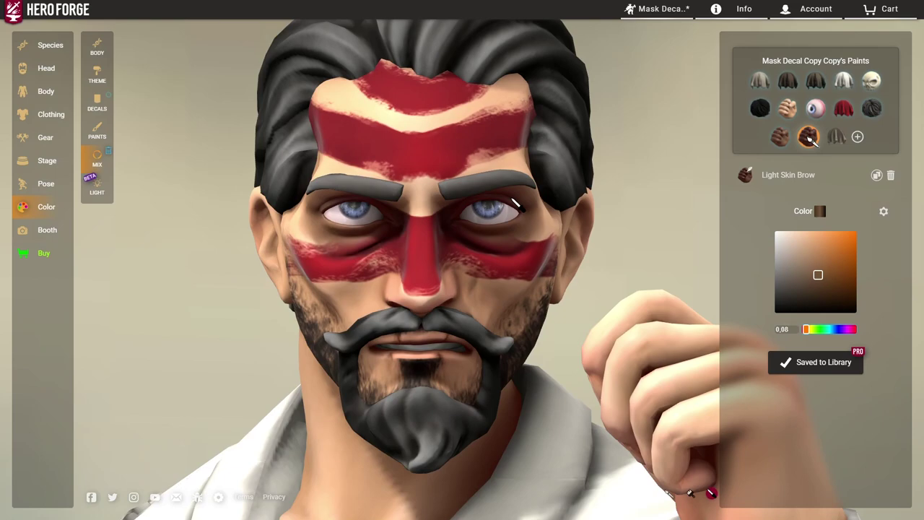
drag(634, 205, 668, 204)
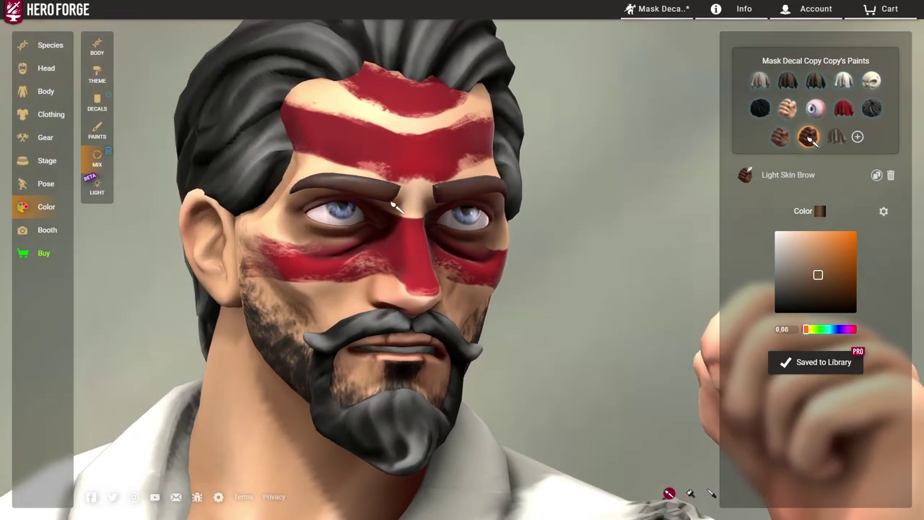
scroll(580, 216, down, 2)
drag(577, 215, 578, 248)
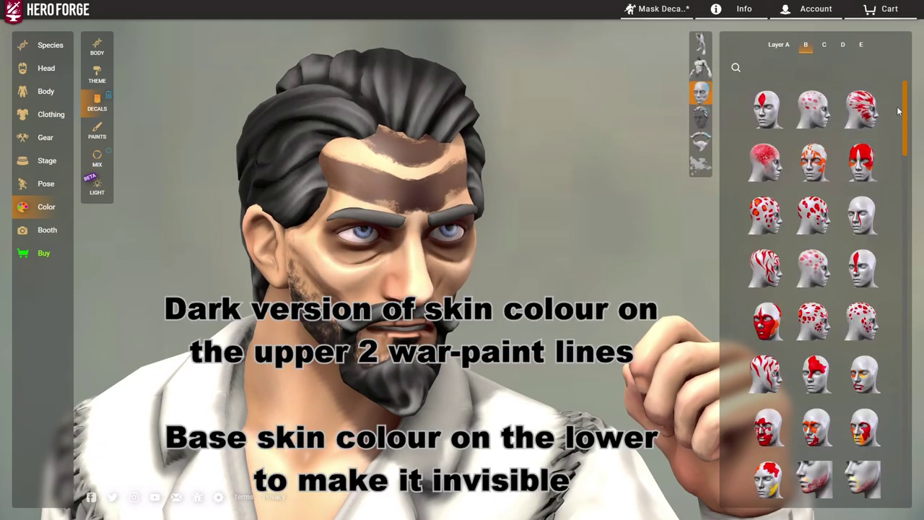
Layer a second identical war-paint decal over the first and colour all three of its bands with the base skin colour.
scroll(864, 249, down, 12)
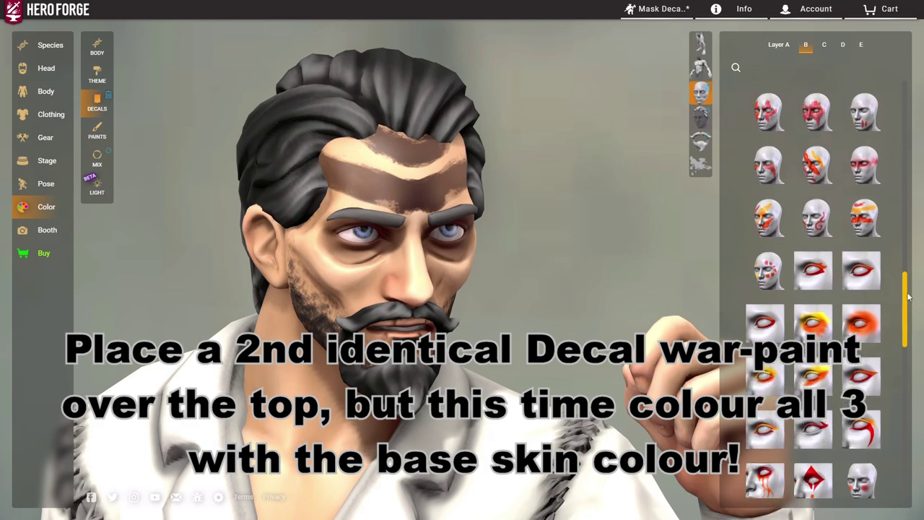
click(864, 249)
click(99, 158)
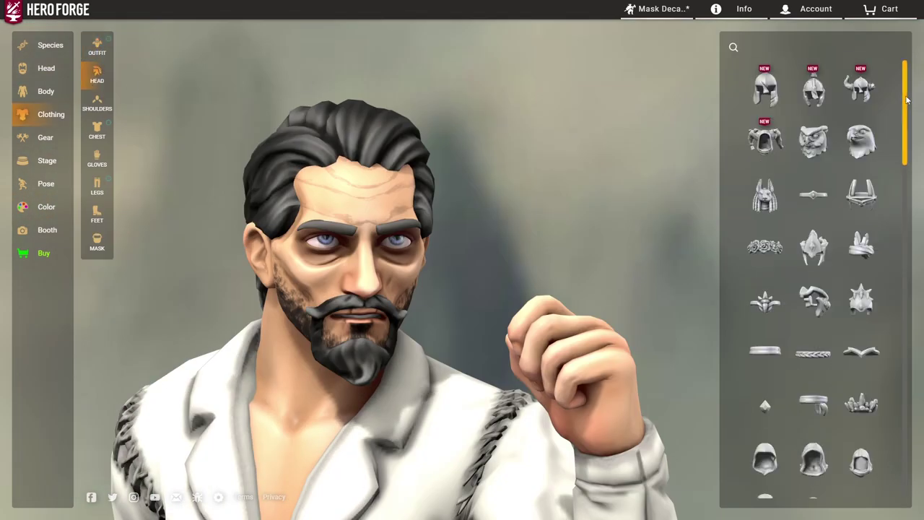
Put a wrapped turban on the fighter's head and check the whole figure from several angles.
drag(907, 100, 910, 490)
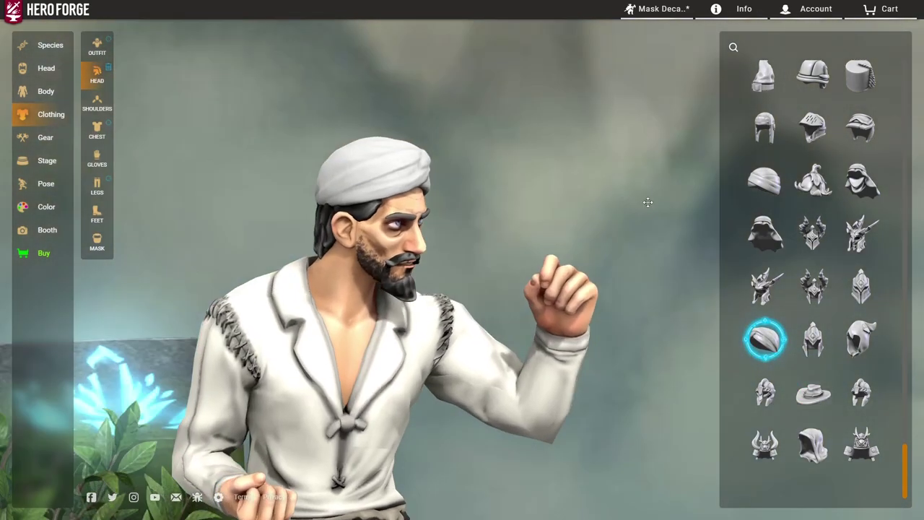
drag(648, 202, 594, 198)
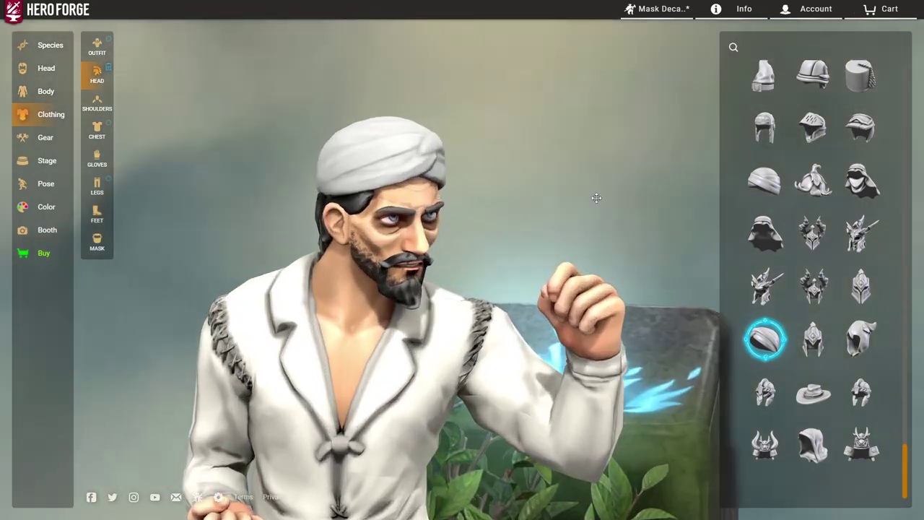
drag(601, 249, 534, 196)
scroll(489, 205, down, 5)
scroll(531, 188, down, 3)
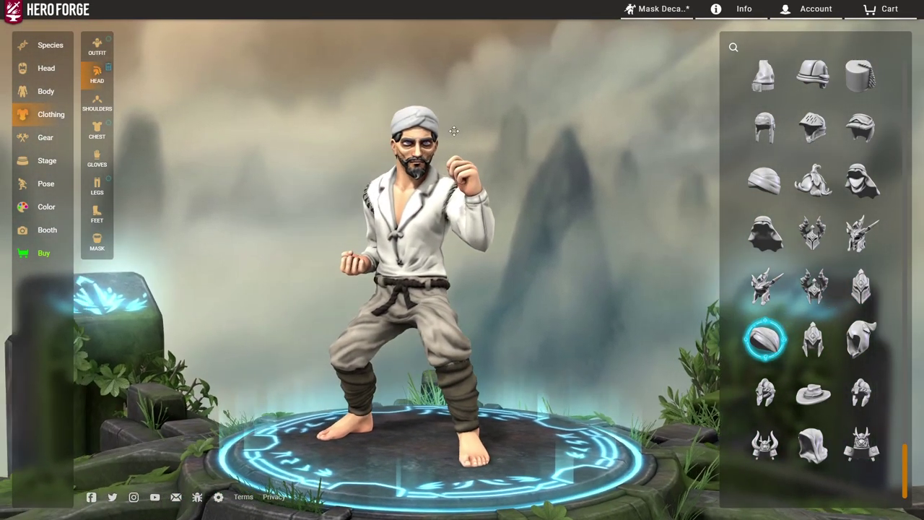
drag(453, 131, 552, 163)
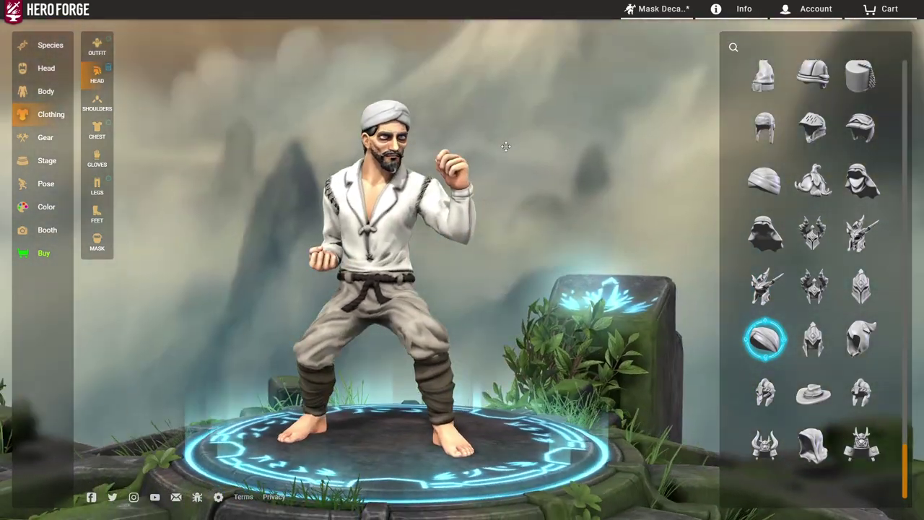
drag(553, 162, 506, 166)
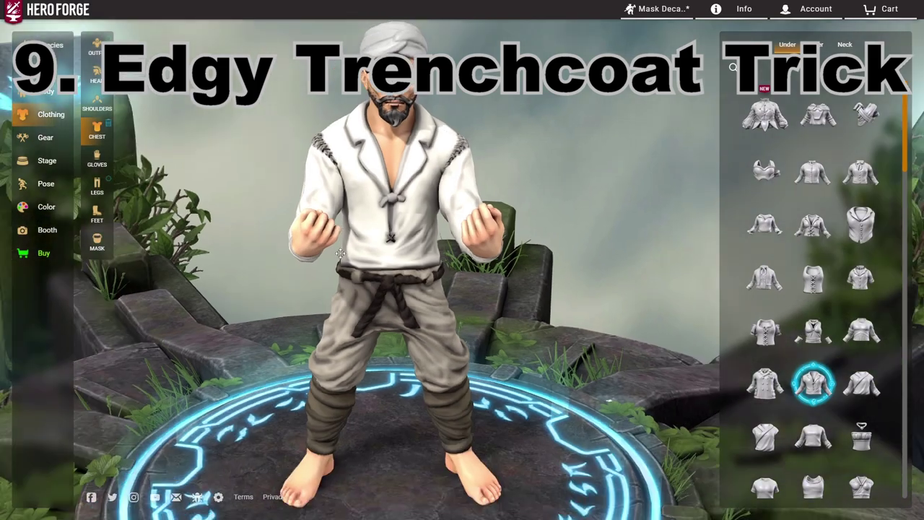
Dress the fighter in the long quilted, fur-trimmed coat as the over-chest layer.
drag(340, 253, 149, 138)
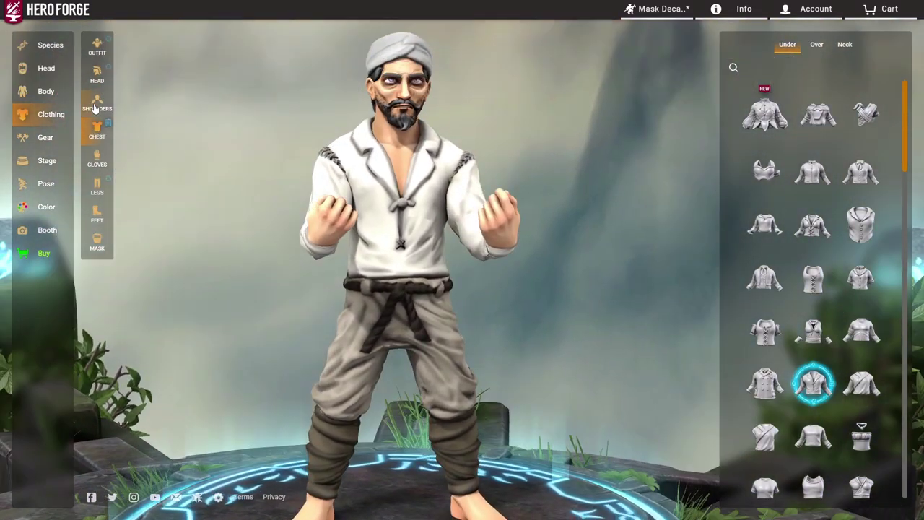
drag(649, 101, 589, 116)
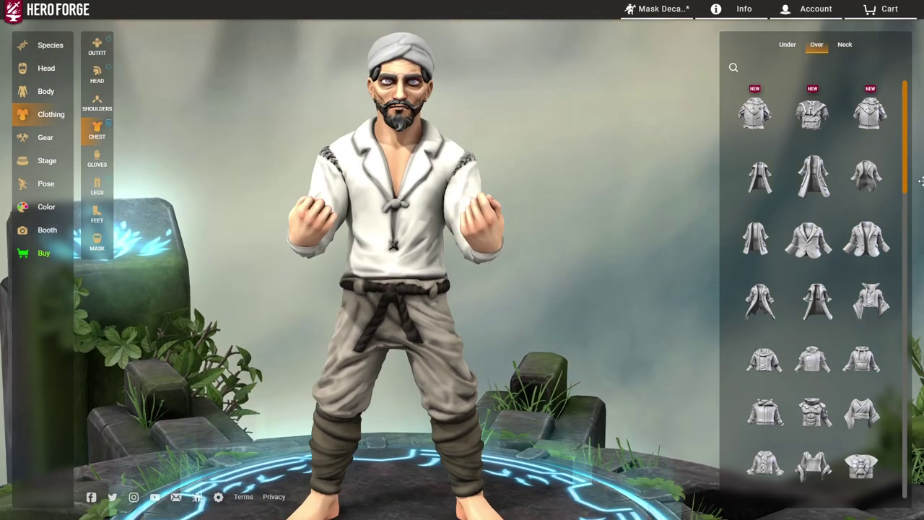
scroll(907, 143, down, 2)
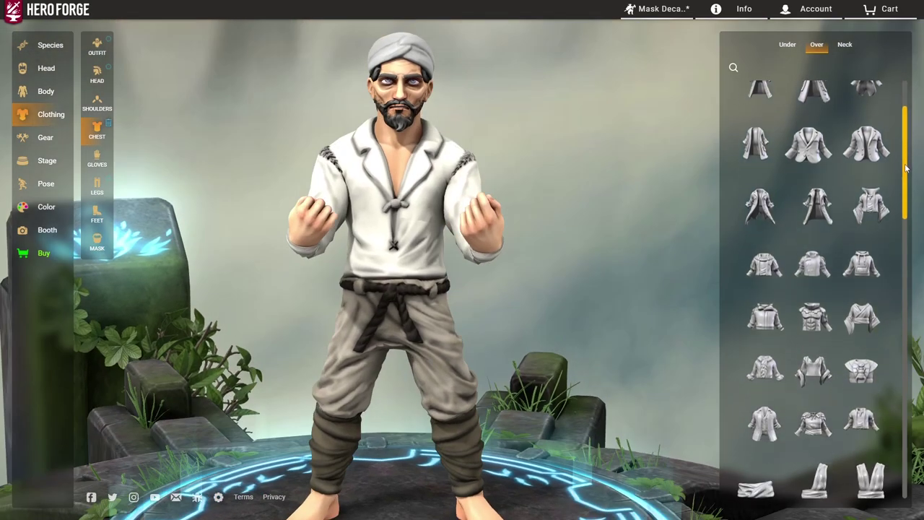
click(830, 251)
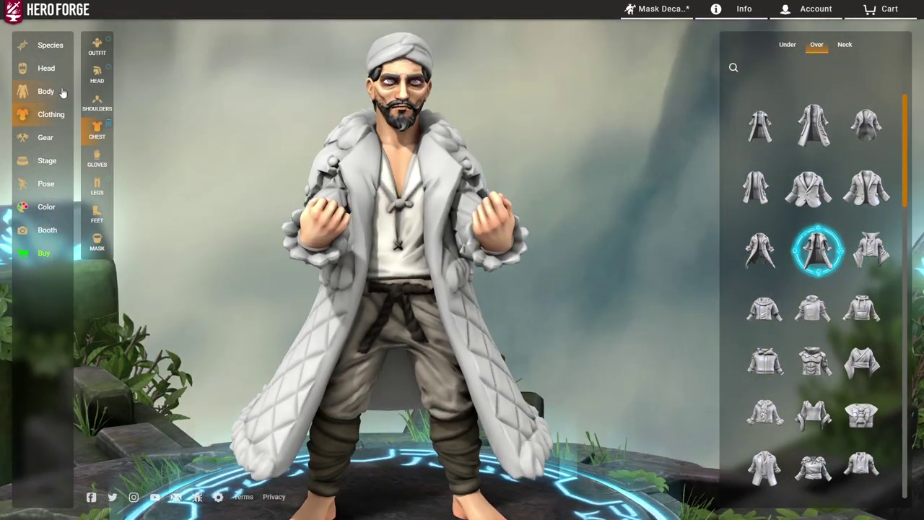
Replace both hands with handless arm ends and lower the arms, with the left shoulder at twist 0.04, bend -0.33, tilt -0.5.
click(45, 91)
scroll(829, 351, down, 8)
scroll(829, 350, down, 5)
scroll(831, 344, up, 1)
click(789, 198)
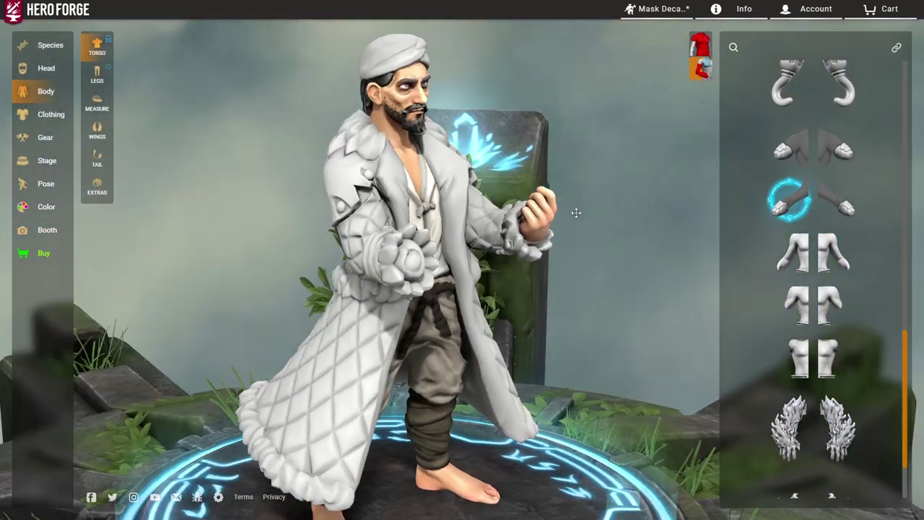
click(844, 206)
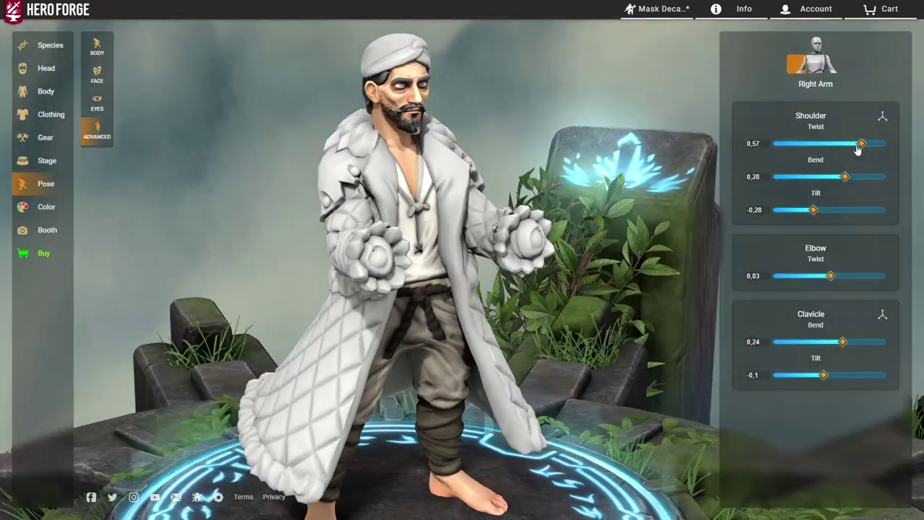
drag(845, 176, 820, 176)
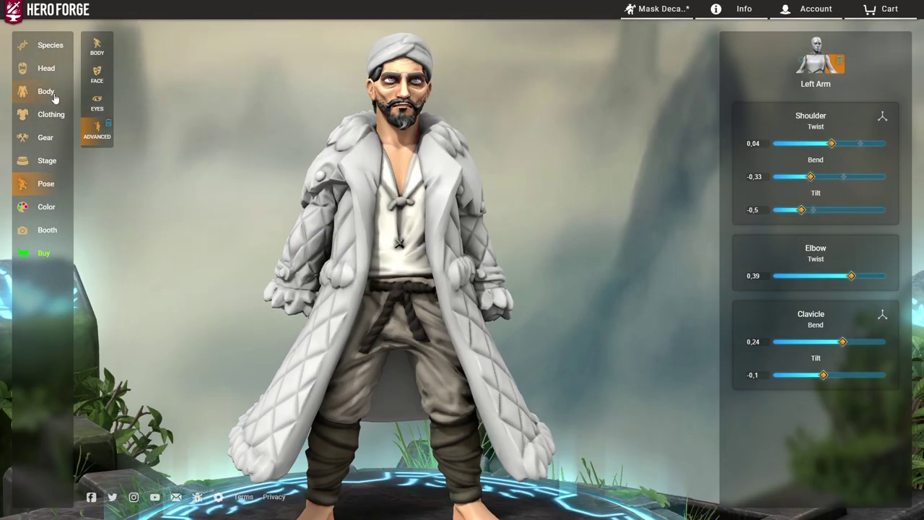
Give the figure a second pair of arms using the first XL arm option and check how they sit in the pose.
click(53, 96)
click(696, 46)
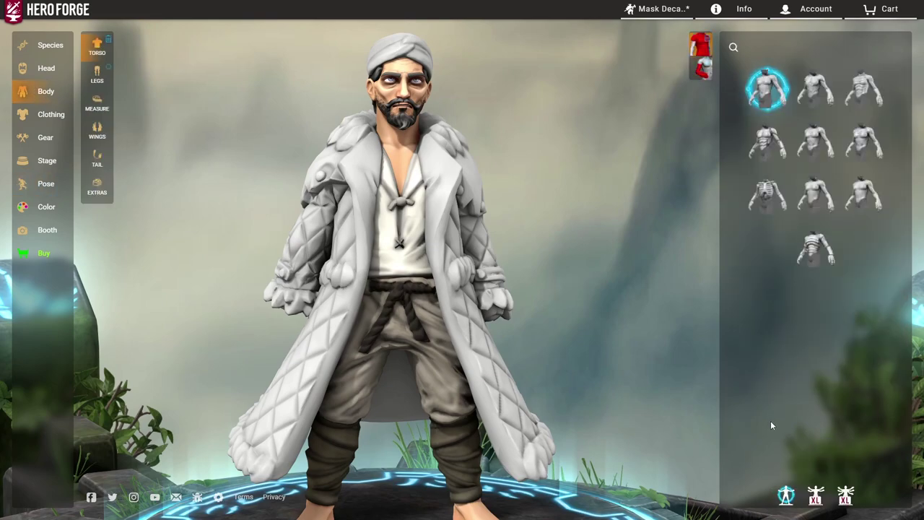
click(816, 497)
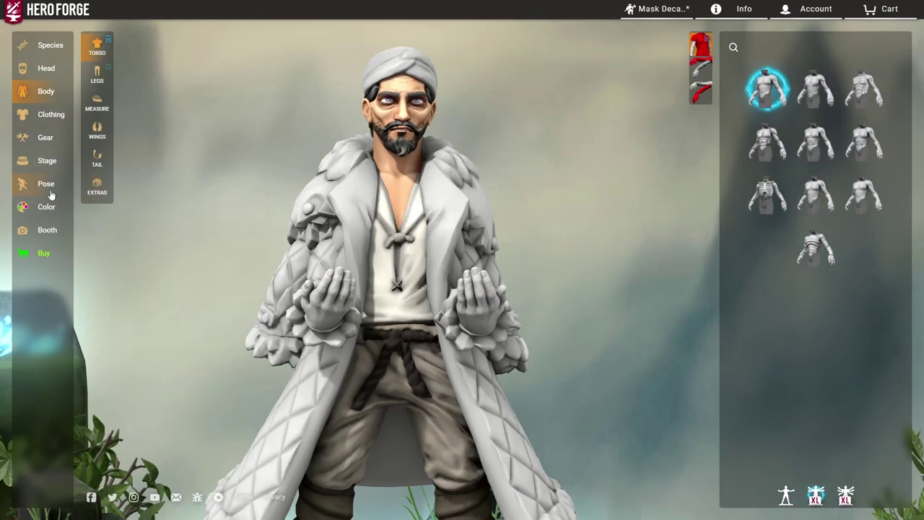
click(45, 185)
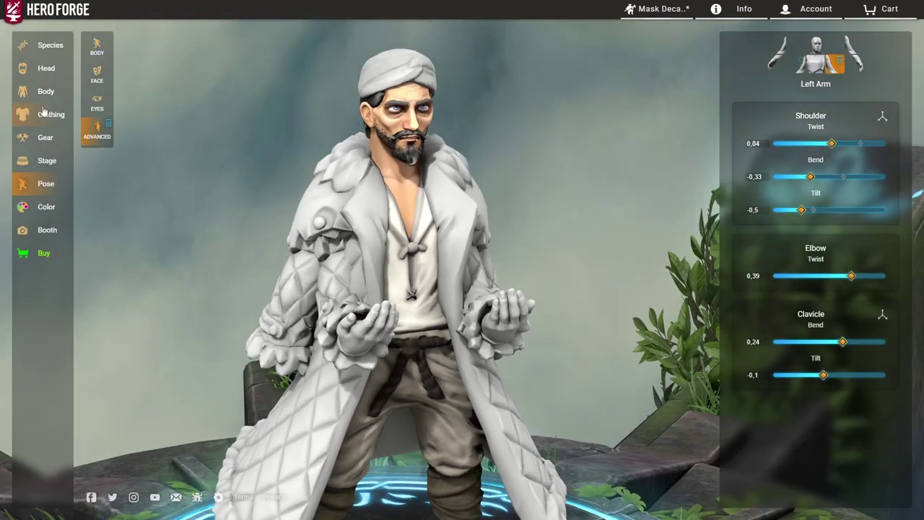
Add a matching linked pair of wrist cuffs from the glove options.
click(43, 113)
click(700, 68)
scroll(800, 231, up, 5)
click(803, 186)
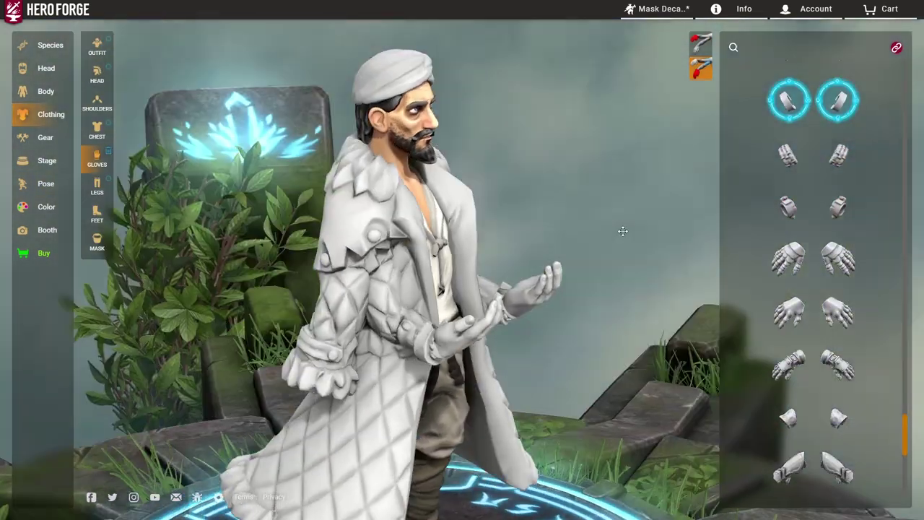
Paint the coat near-black, the extra arms' sleeves dark red and their hands in skin tone.
click(45, 207)
scroll(795, 288, down, 5)
click(785, 171)
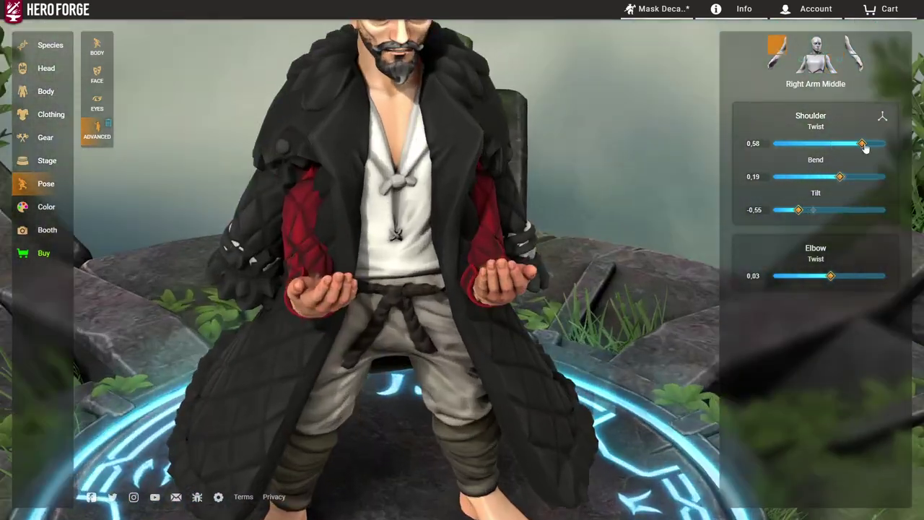
Cross the middle arms at the waist, with the left shoulder at twist -0.44, bend 0.45, tilt -0.63 and elbow twist 0.37.
drag(813, 210, 792, 209)
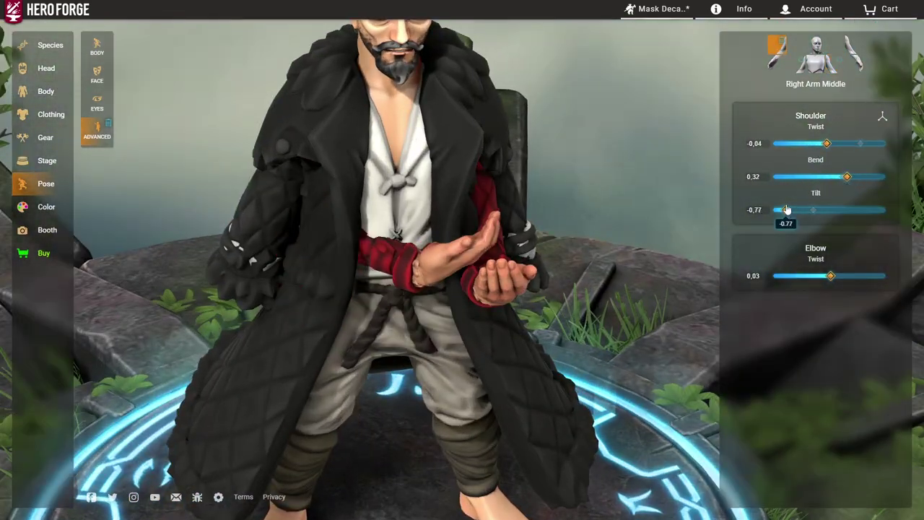
click(771, 65)
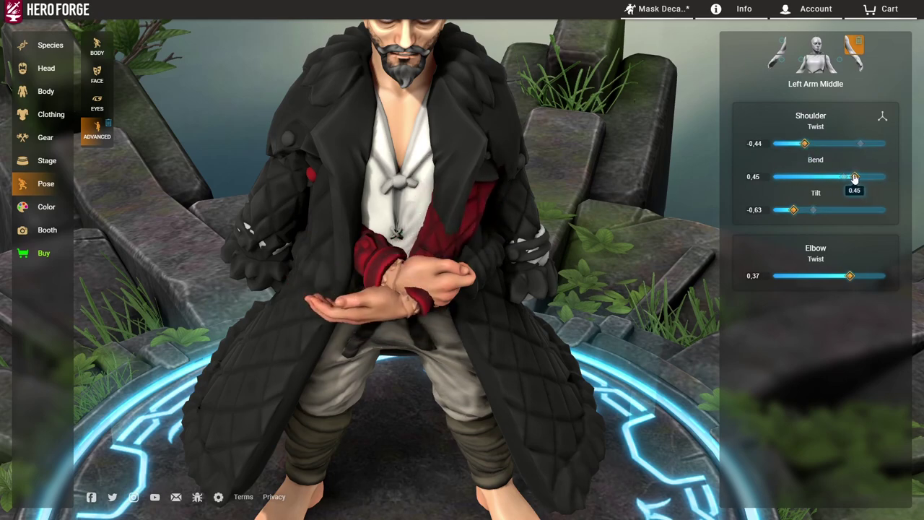
drag(630, 226, 626, 199)
Refine the crossed hands with left wrist twist -0.08, right middle elbow twist 0.33, right wrist twist -0.53 and a curled right hand pose.
click(854, 64)
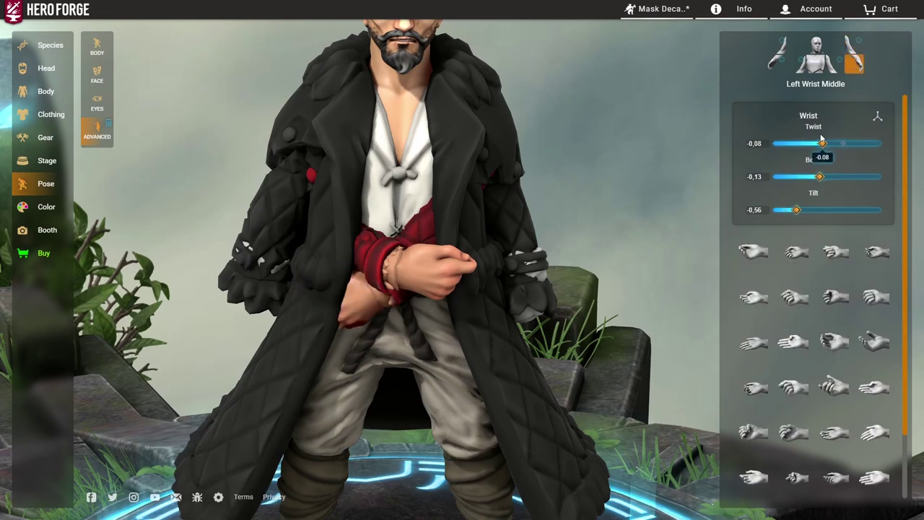
click(778, 60)
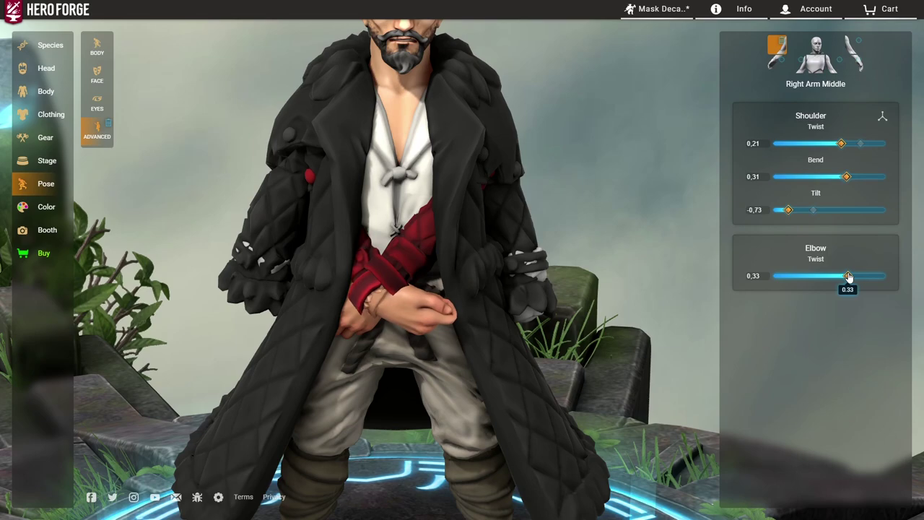
click(777, 69)
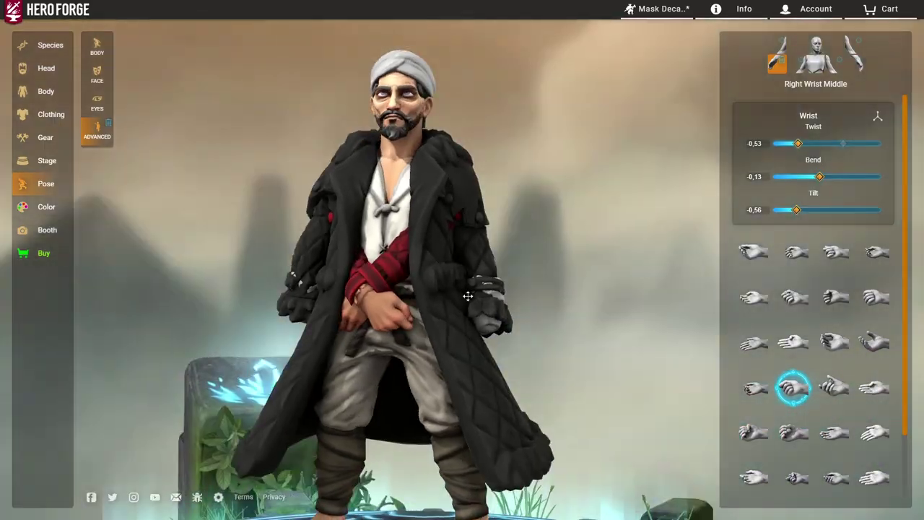
scroll(468, 296, down, 2)
mouse_move(467, 296)
mouse_down()
mouse_move(539, 293)
mouse_move(532, 351)
mouse_move(458, 306)
mouse_up()
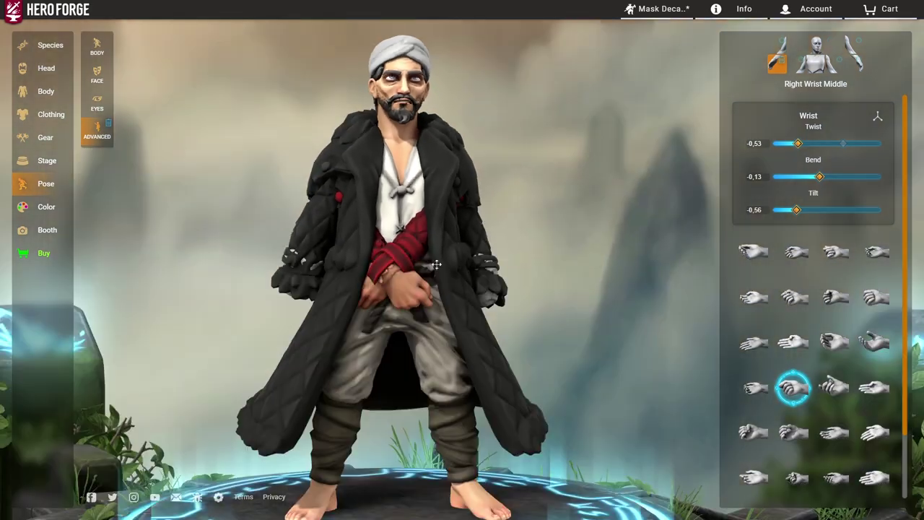
click(97, 103)
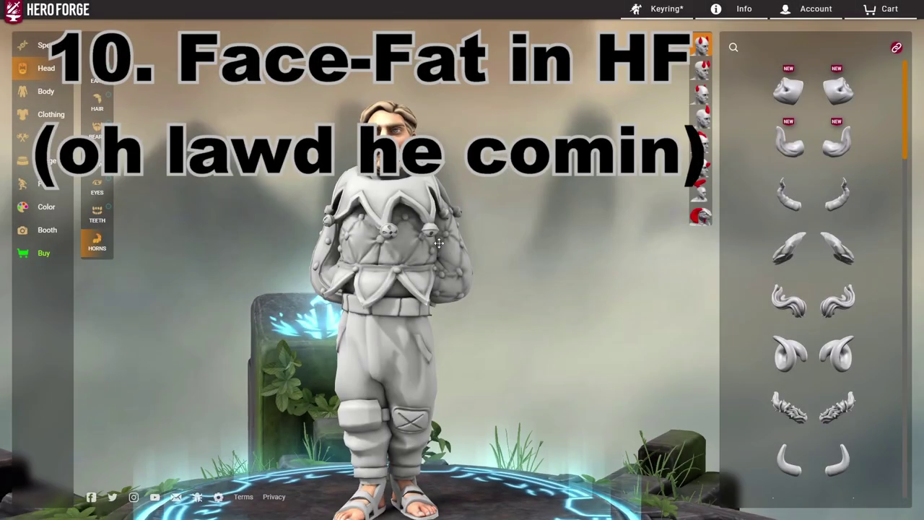
Examine the bearded Keyring figure's head and body from the front and side with its face options open.
drag(431, 240, 413, 254)
scroll(394, 240, up, 4)
scroll(475, 257, down, 2)
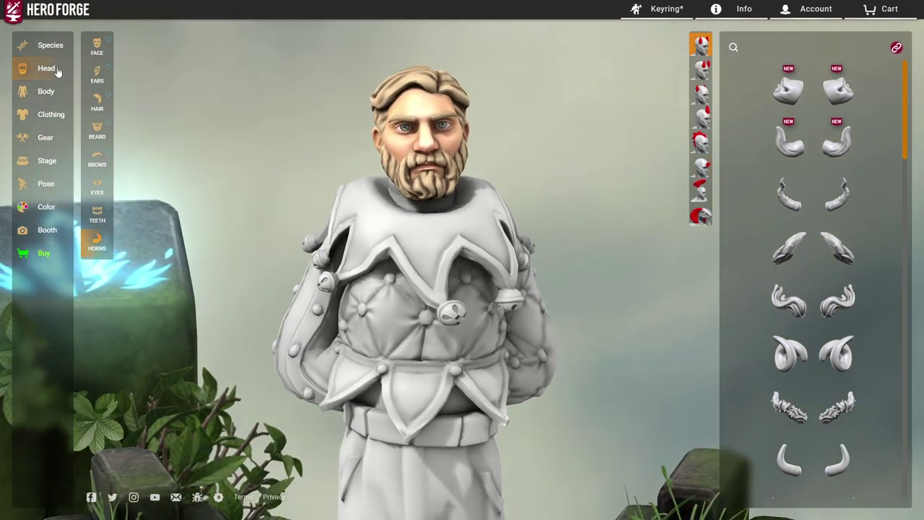
click(97, 46)
drag(536, 240, 602, 338)
scroll(454, 279, down, 2)
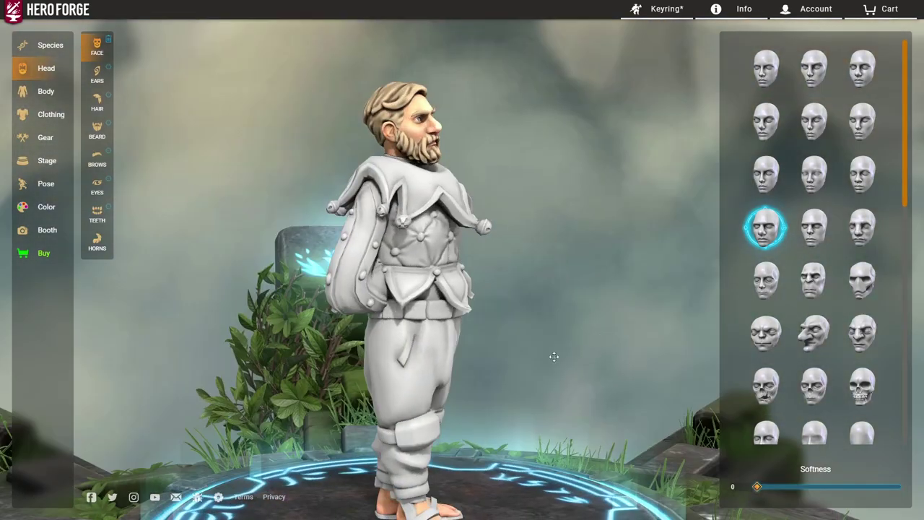
Set the body's Curves measurement to 0.48 to fill out the figure's hips.
click(45, 91)
click(96, 104)
scroll(882, 304, down, 2)
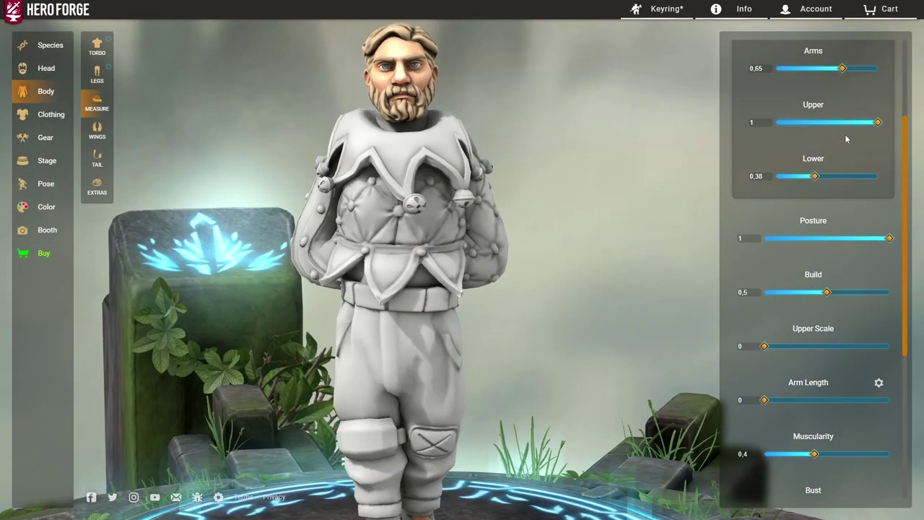
scroll(781, 319, down, 4)
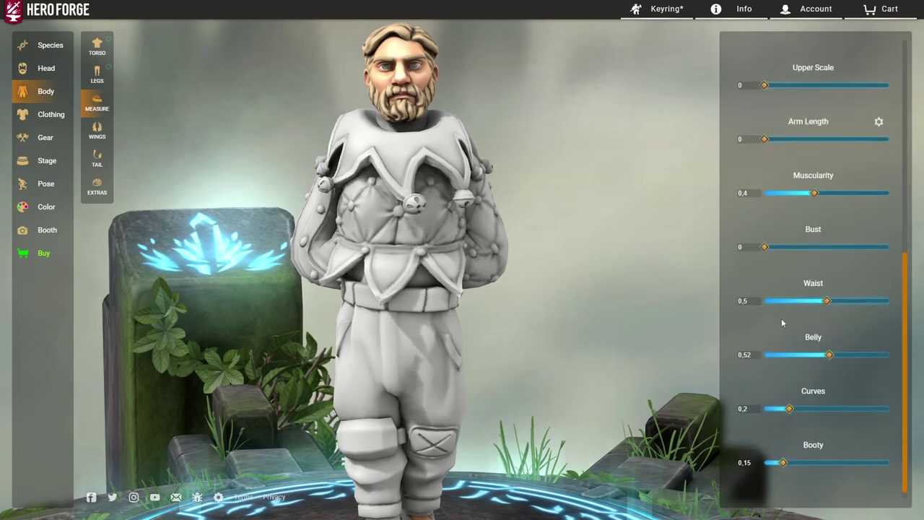
drag(549, 351, 529, 342)
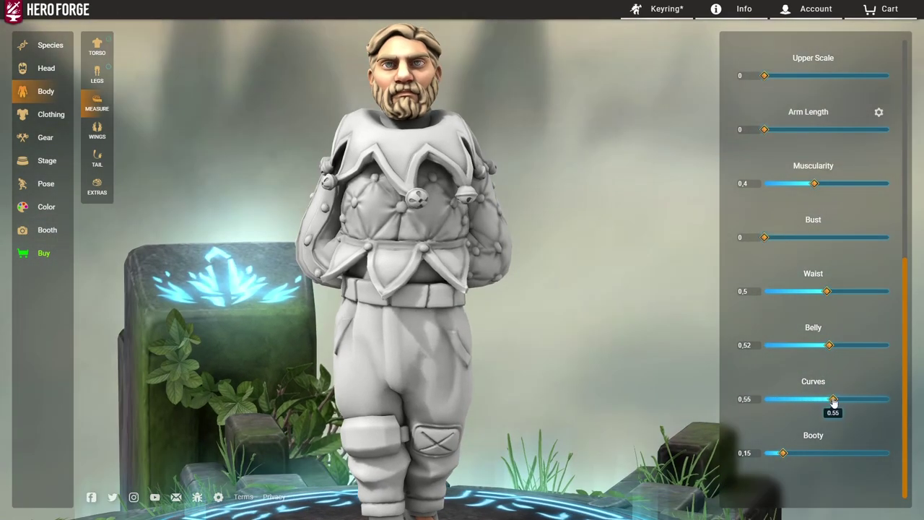
scroll(384, 266, up, 5)
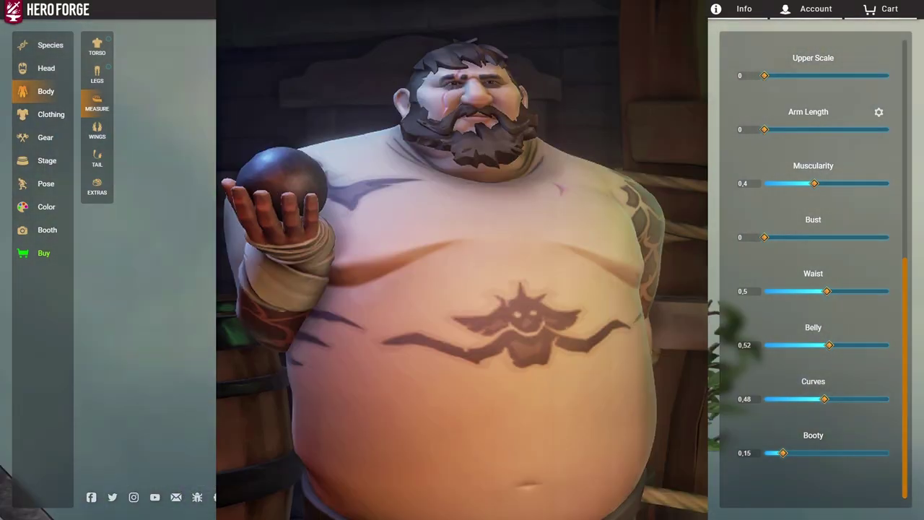
Add the front-facing upright ring horn to the top center of the bearded figure's head.
click(46, 68)
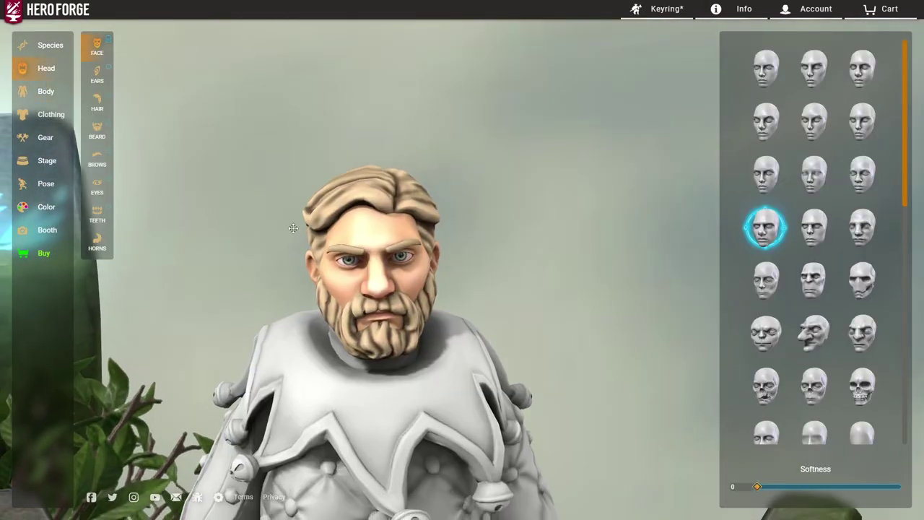
click(97, 242)
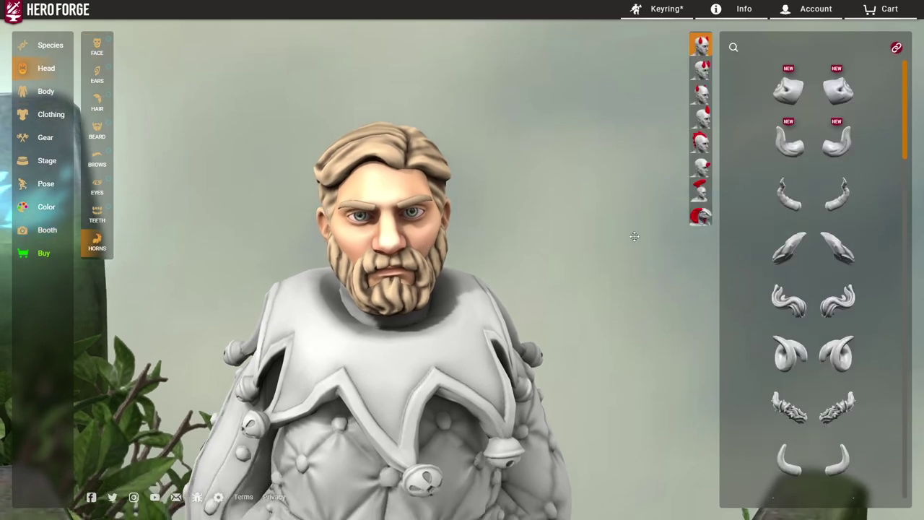
click(702, 171)
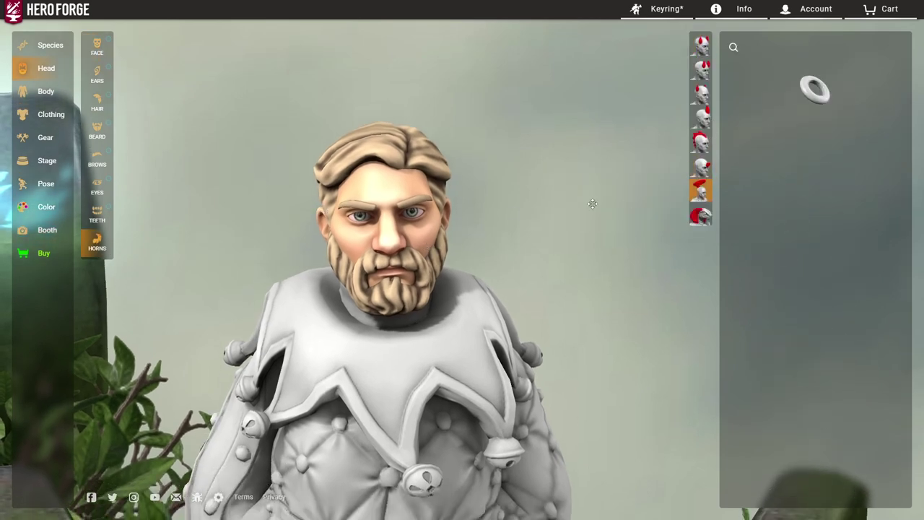
click(699, 144)
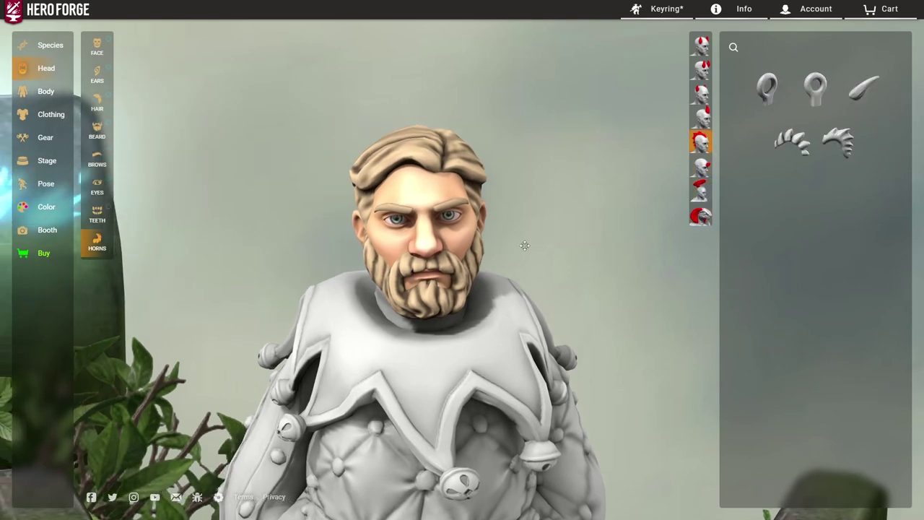
click(817, 88)
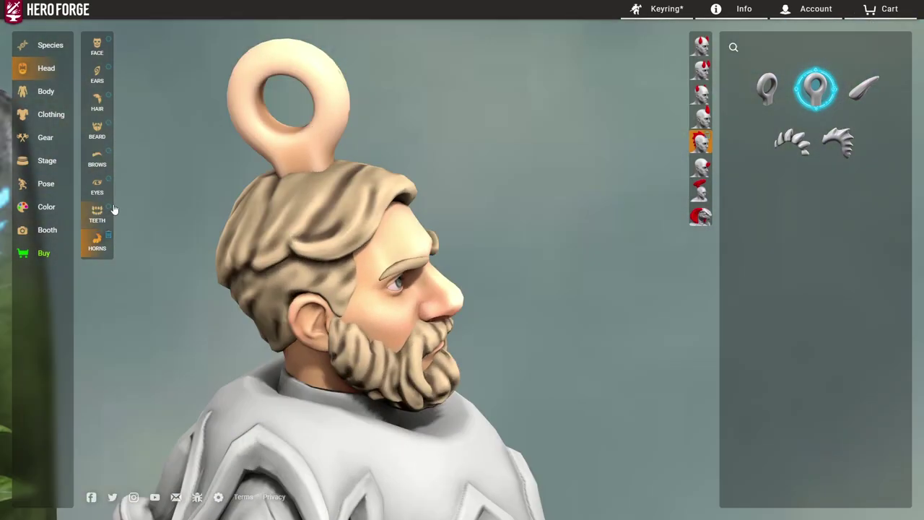
Pose the top ring horn around the neck as fat with Twist 0.51, Bend 1, Tilt 0.09 and Scale 1.38.
click(59, 184)
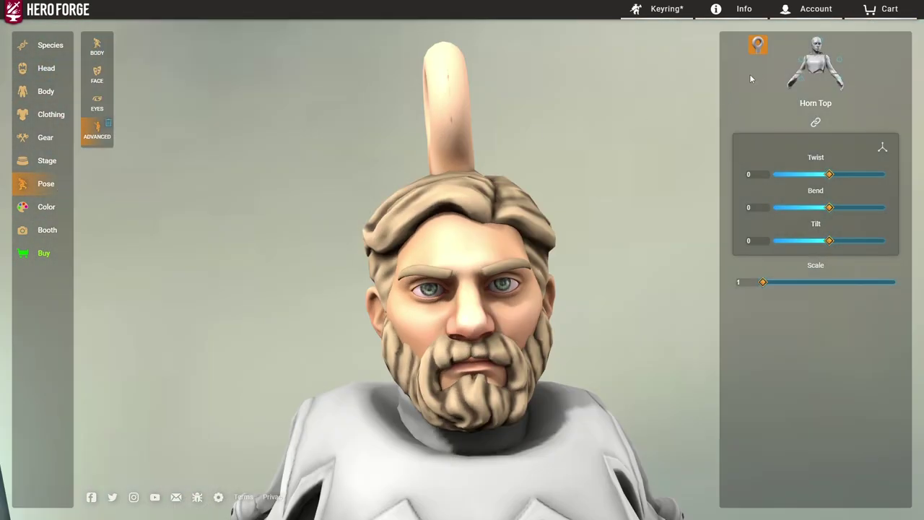
drag(840, 176, 854, 176)
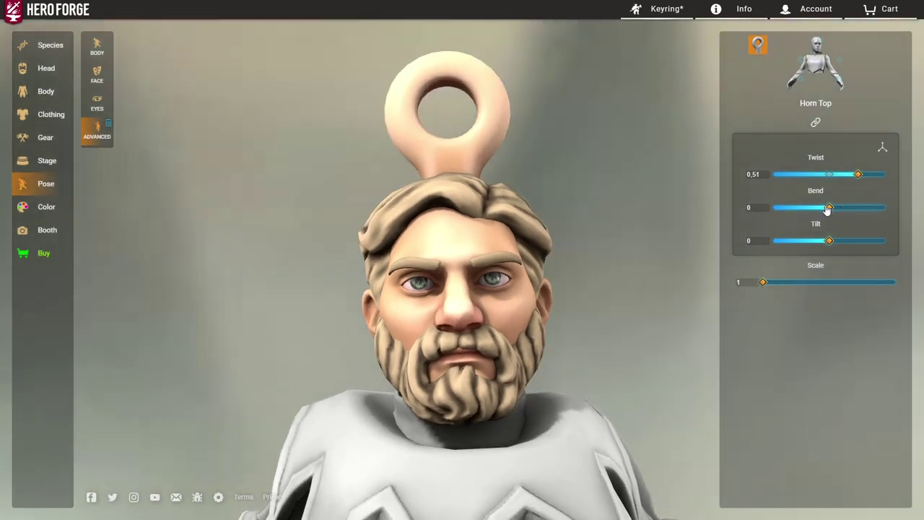
drag(844, 208, 873, 207)
drag(763, 282, 780, 284)
drag(563, 290, 701, 293)
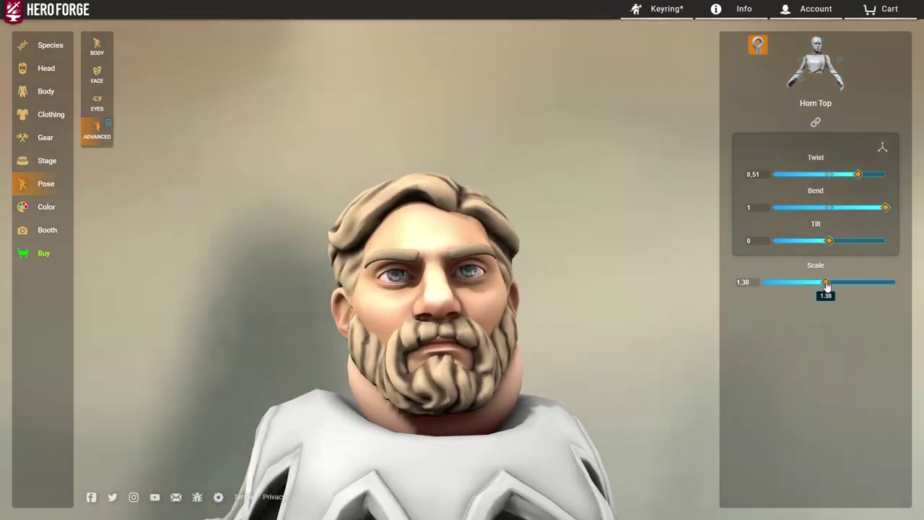
drag(587, 343, 542, 372)
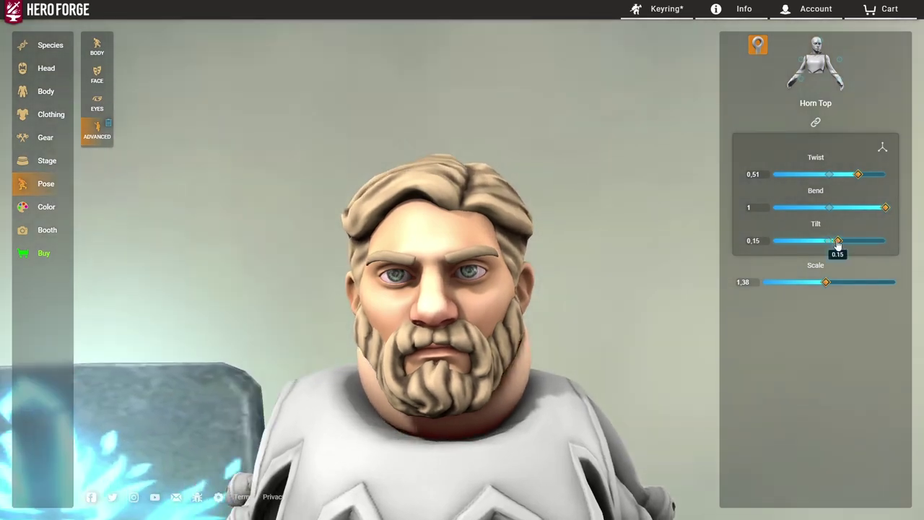
drag(885, 208, 887, 207)
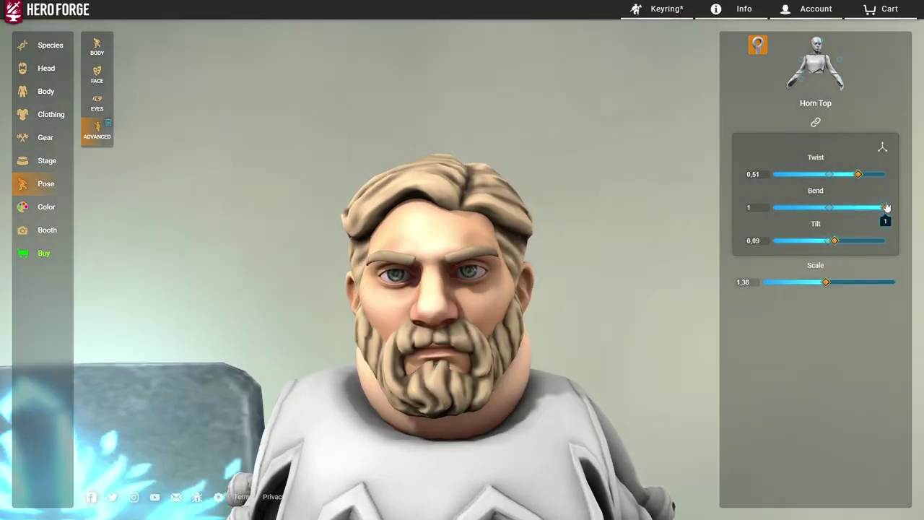
drag(548, 289, 571, 296)
scroll(578, 288, down, 2)
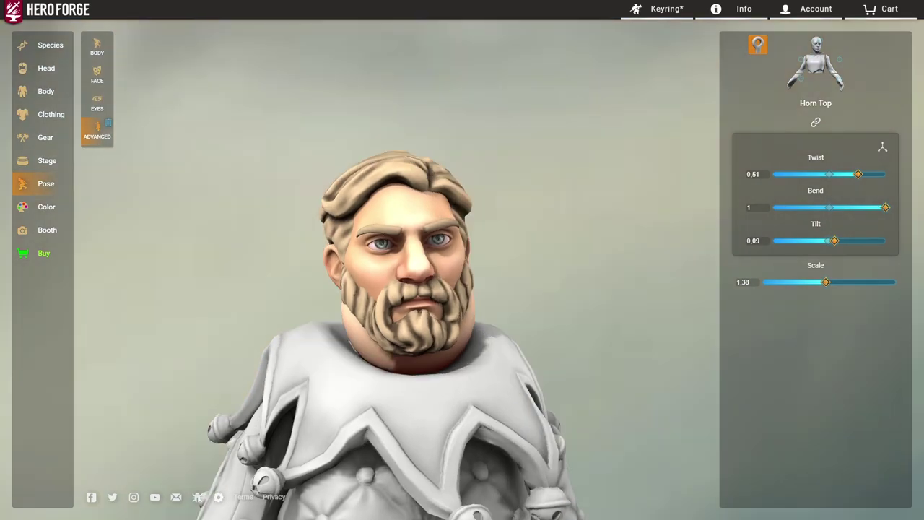
Take off the beard to inspect the ring-shaped neck fat, and undo the removal.
click(45, 72)
click(97, 101)
click(96, 130)
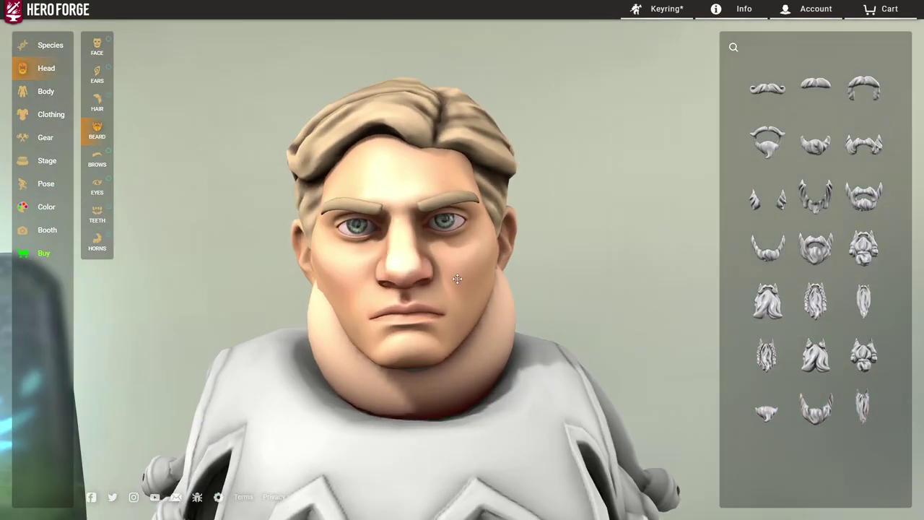
key(ctrl+z)
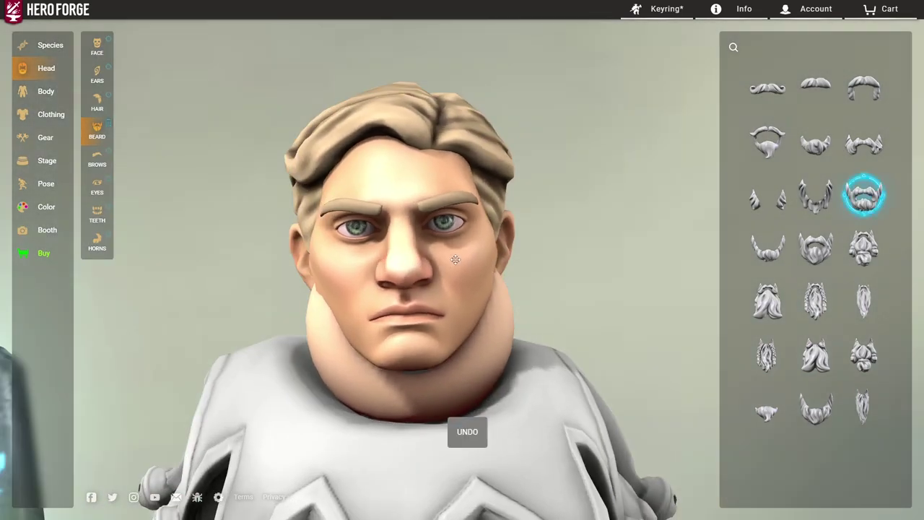
scroll(483, 251, down, 3)
drag(483, 251, 336, 339)
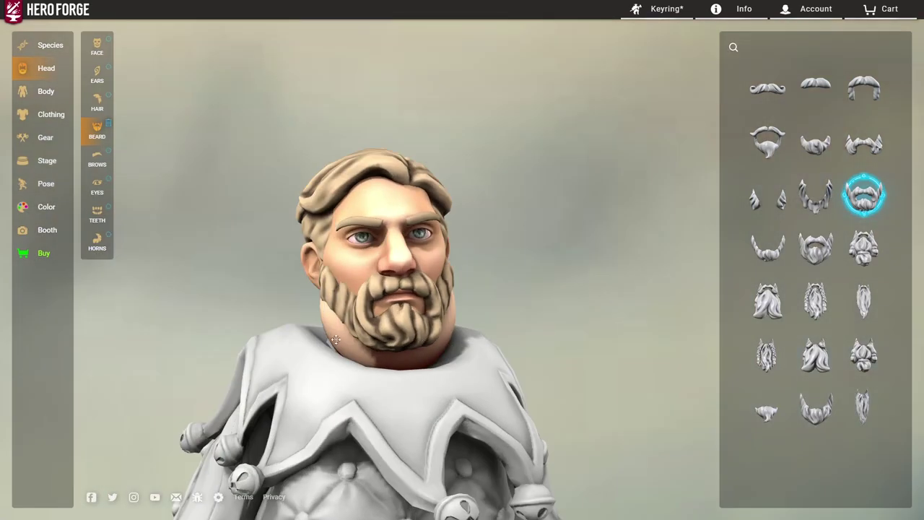
mouse_move(488, 330)
mouse_down()
mouse_move(307, 336)
mouse_move(491, 337)
mouse_up()
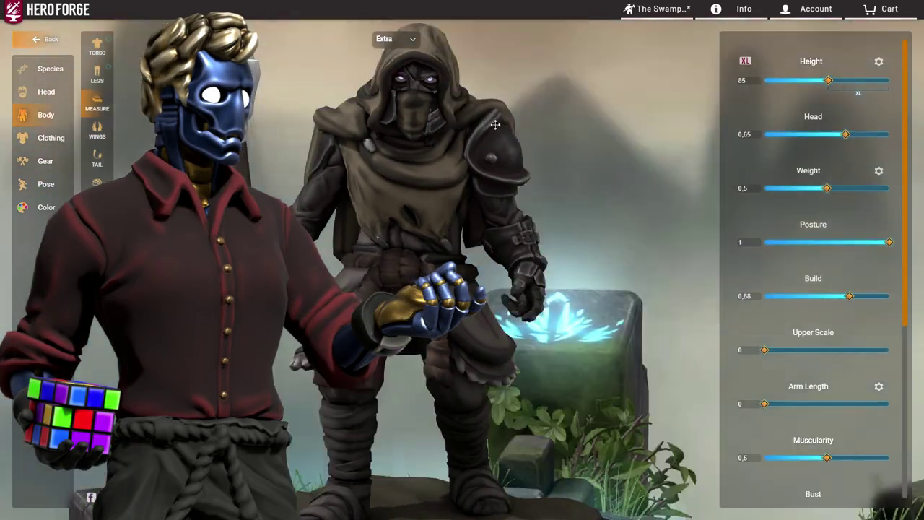
Look through the face shapes for the hooded Extra figure and undo its last two changes.
drag(495, 125, 584, 177)
scroll(584, 178, up, 3)
click(47, 91)
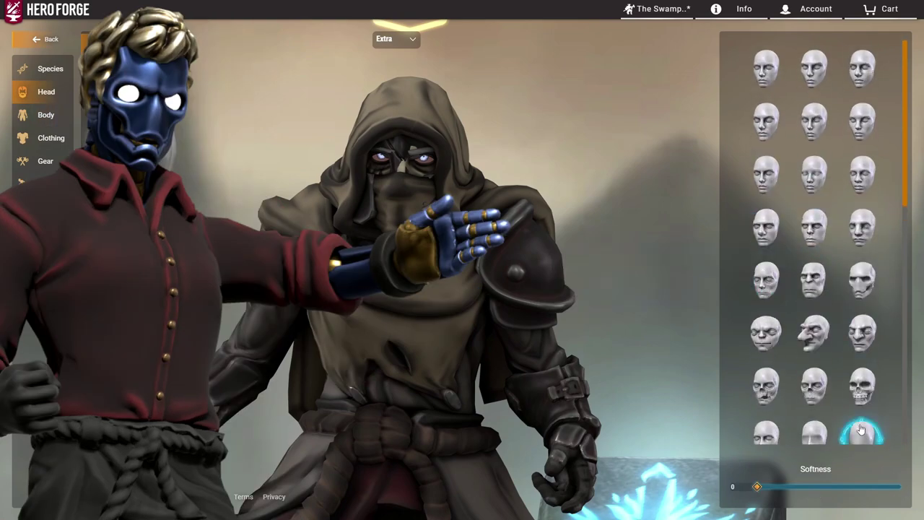
scroll(813, 253, down, 5)
key(ctrl+z)
key(ctrl+z)
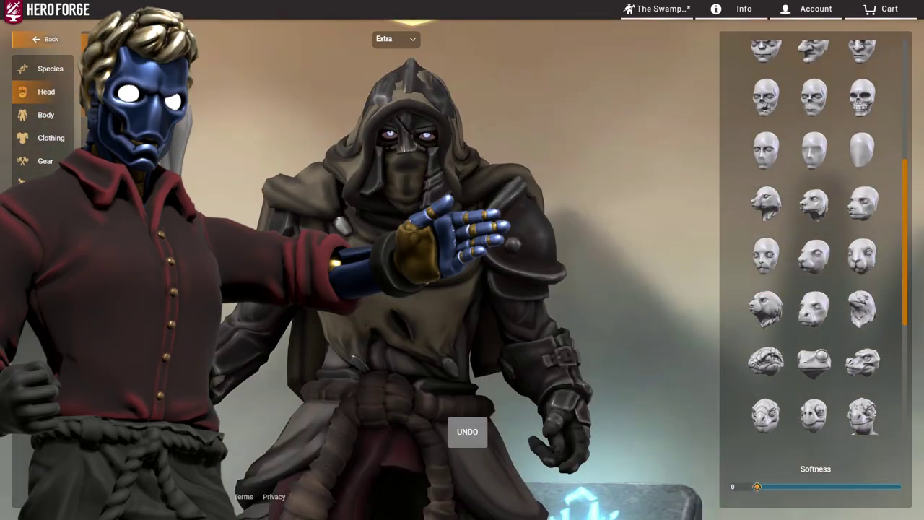
Put a blunt weapon from the gear collection in the Extra figure's right hand.
scroll(462, 149, down, 3)
click(45, 161)
scroll(792, 214, down, 3)
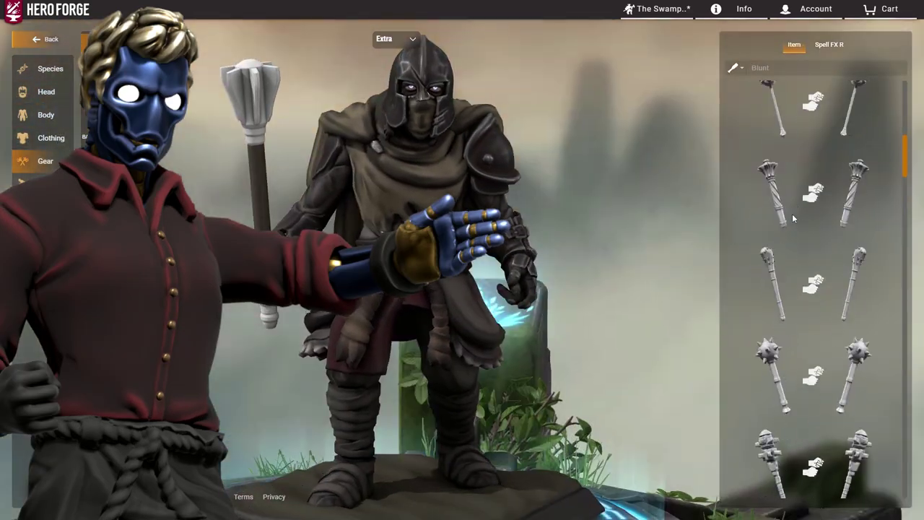
mouse_move(835, 86)
scroll(808, 329, down, 4)
click(776, 295)
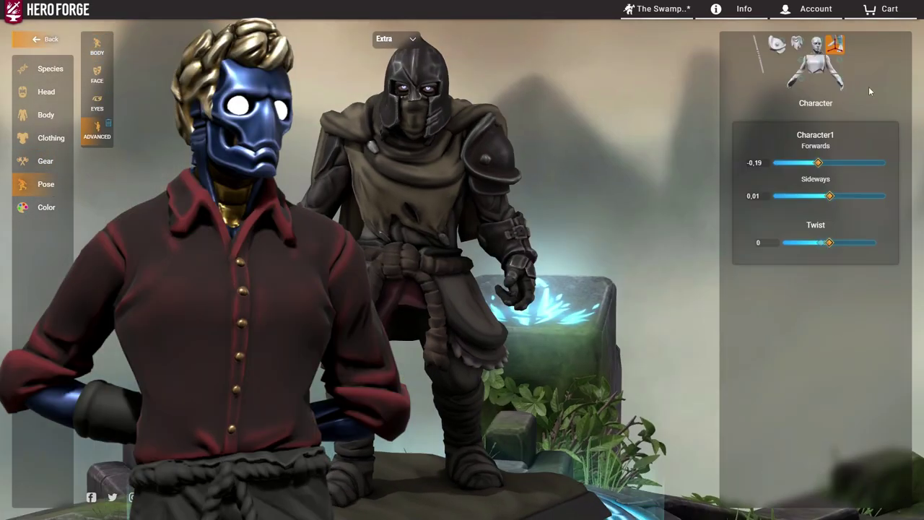
Shift the Extra figure's weapon in its grip, and give the Main figure's right hand a flanged mace at Grip Position 0.02.
click(758, 54)
drag(830, 203, 759, 179)
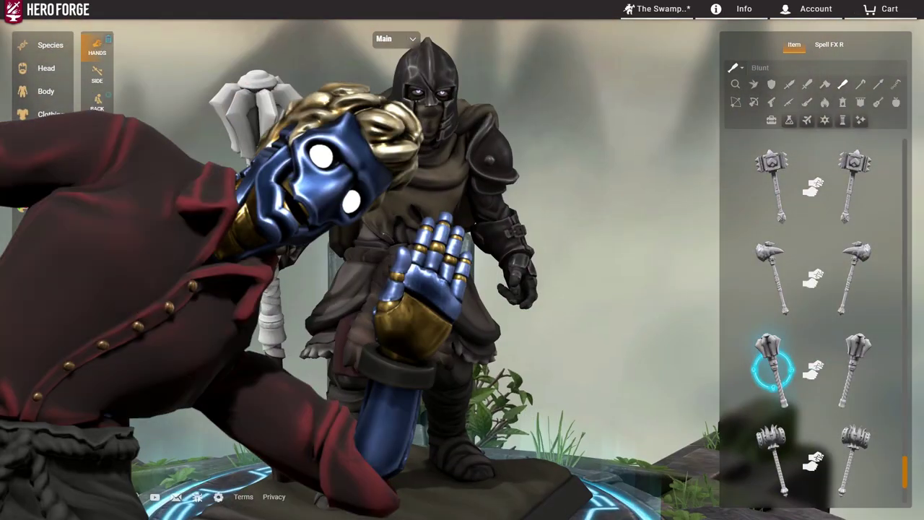
click(769, 361)
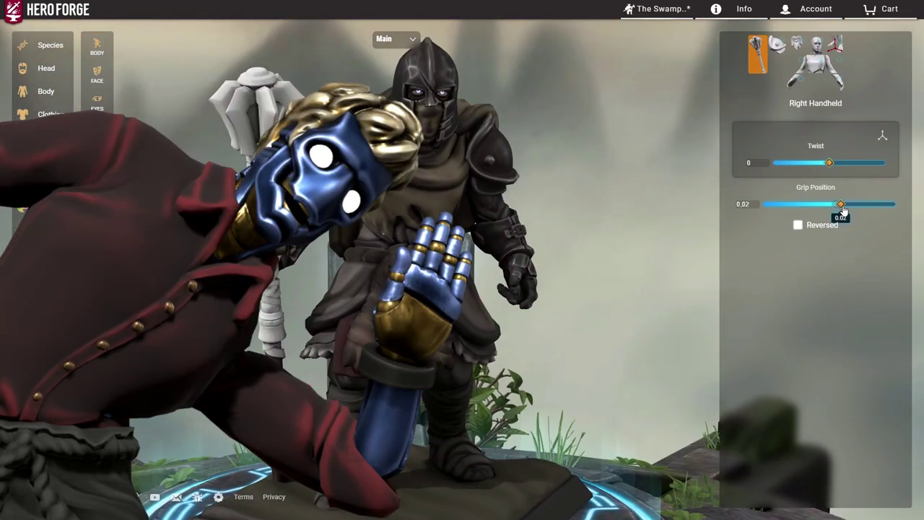